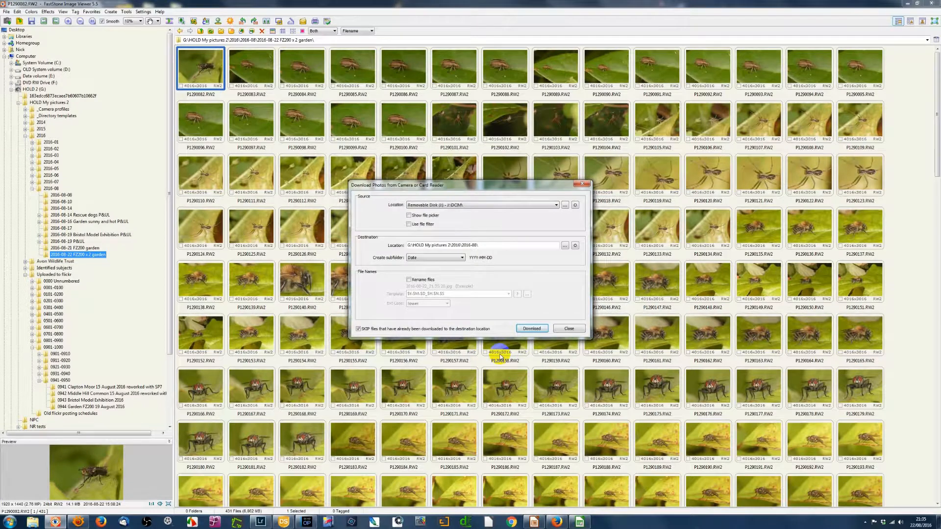
Close the photo download dialog and switch from the slide presentation to FastStone Image Viewer
click(569, 329)
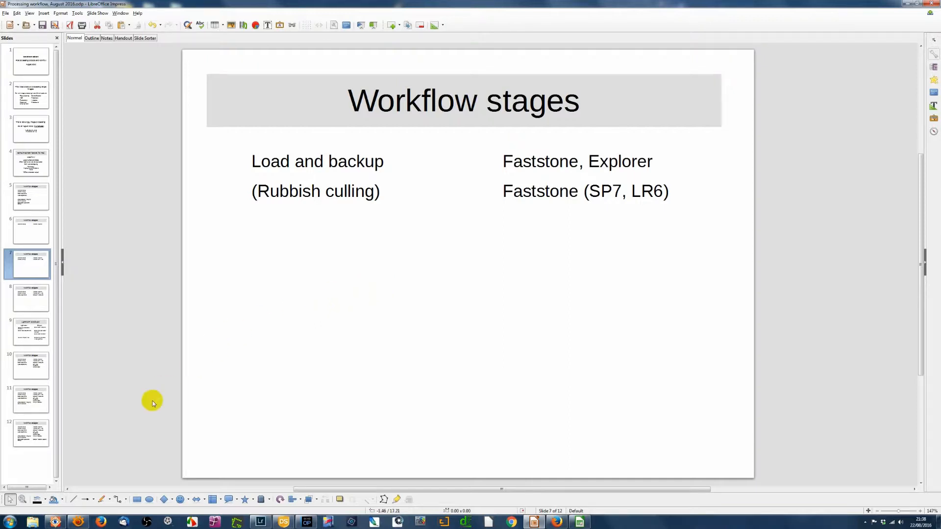
click(55, 523)
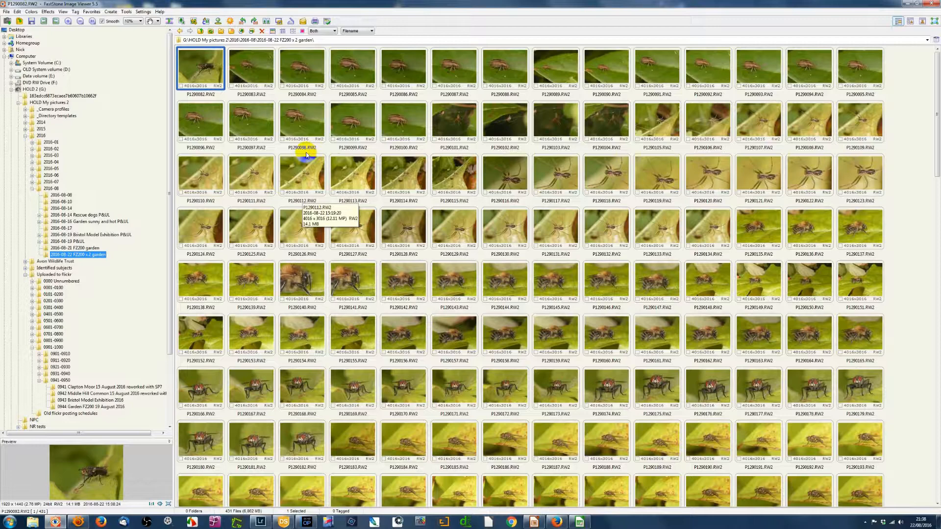
Open the first garden photo full screen, browse ahead through the beetle shots to P1290092, and return to P1290082
double_click(216, 76)
scroll(312, 171, down, 3)
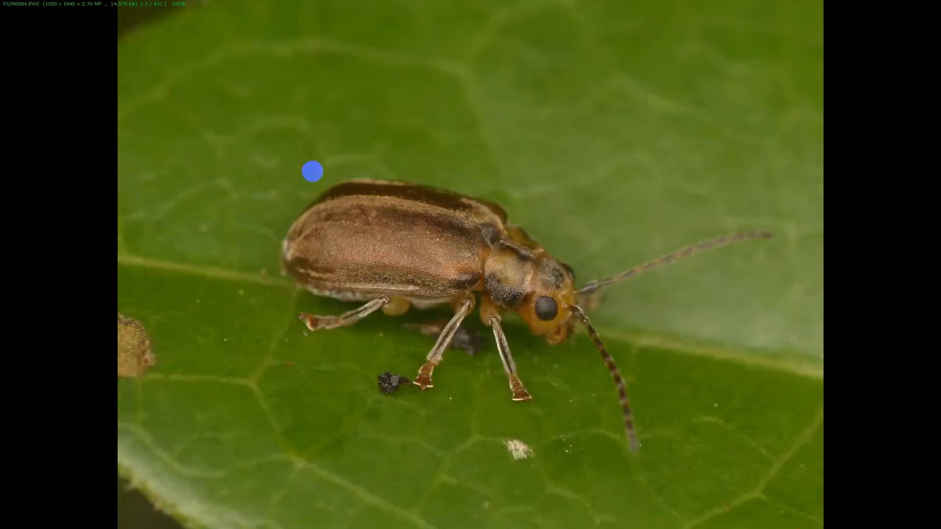
scroll(312, 171, down, 1)
scroll(312, 171, down, 4)
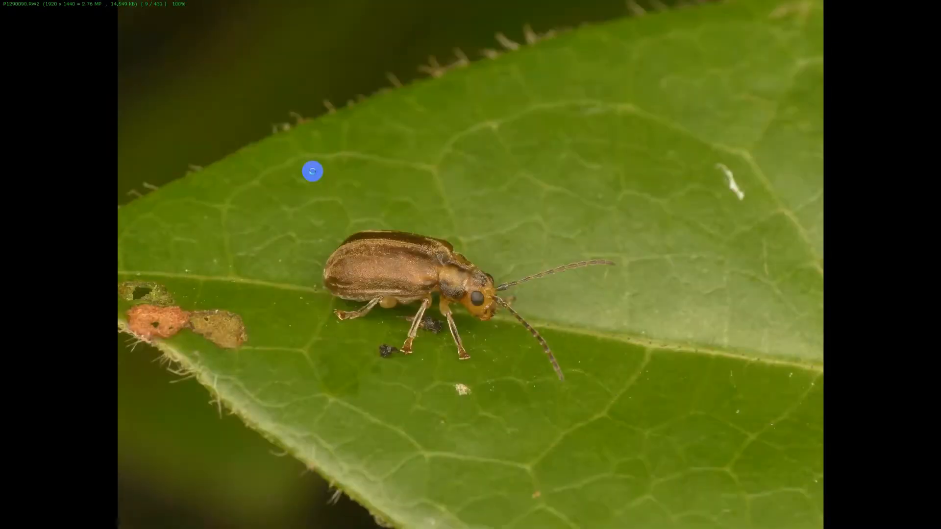
scroll(312, 171, down, 2)
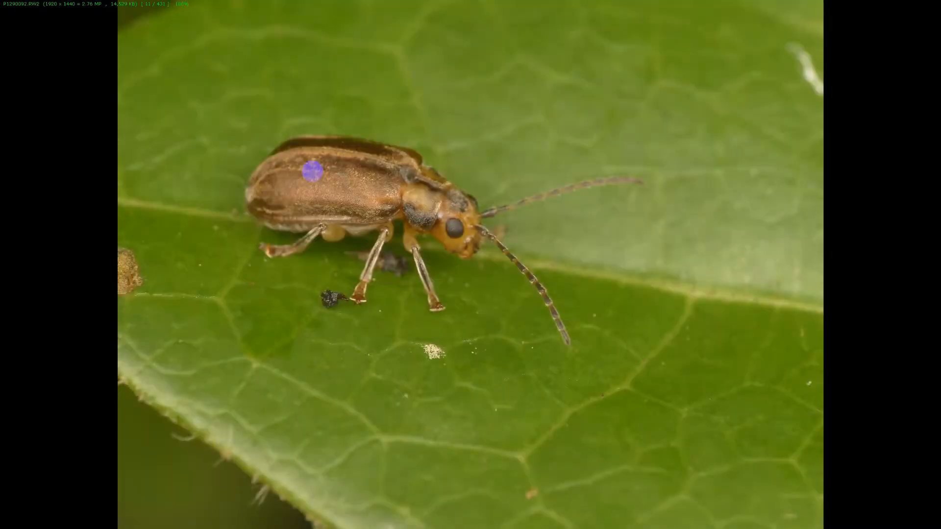
scroll(312, 171, up, 10)
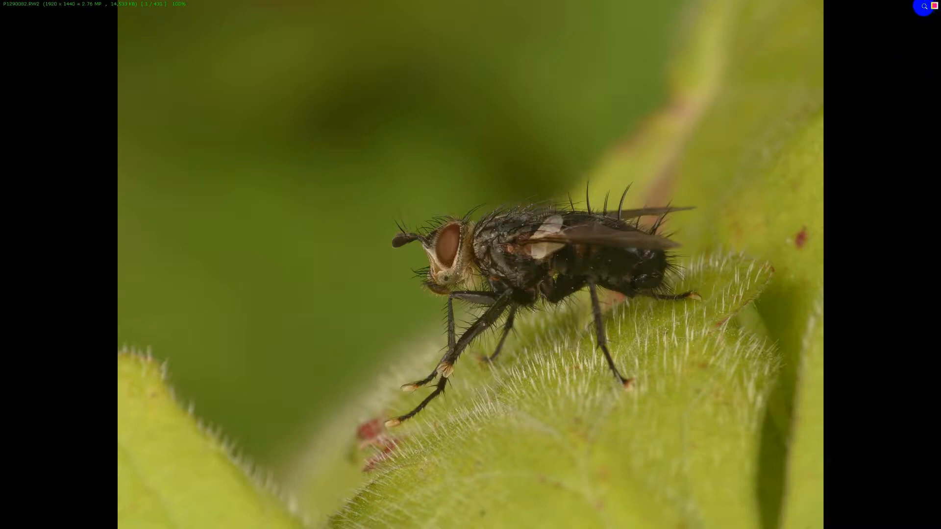
Review the beetle photos up to P1290092 one by one, tagging P1290083 to P1290085 and P1290088 to P1290092 as keepers
scroll(642, 236, down, 1)
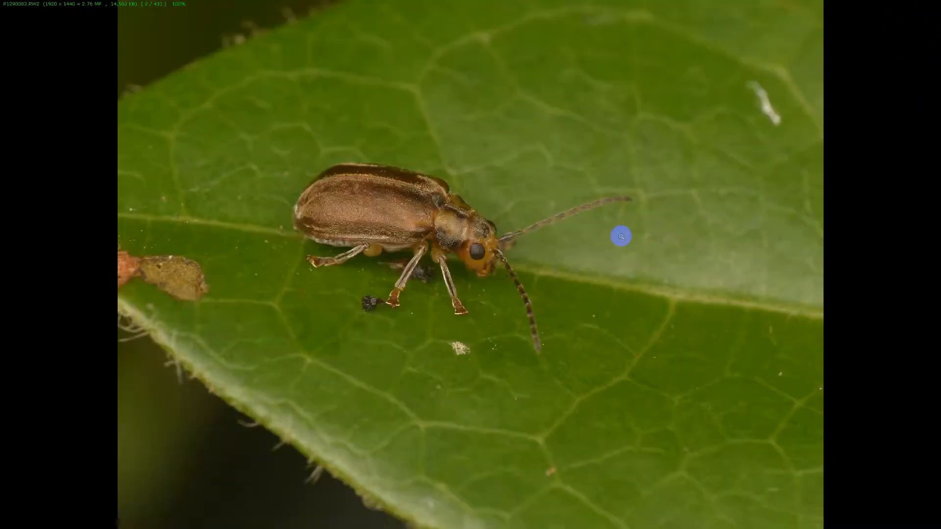
scroll(621, 236, down, 1)
scroll(621, 236, down, 1)
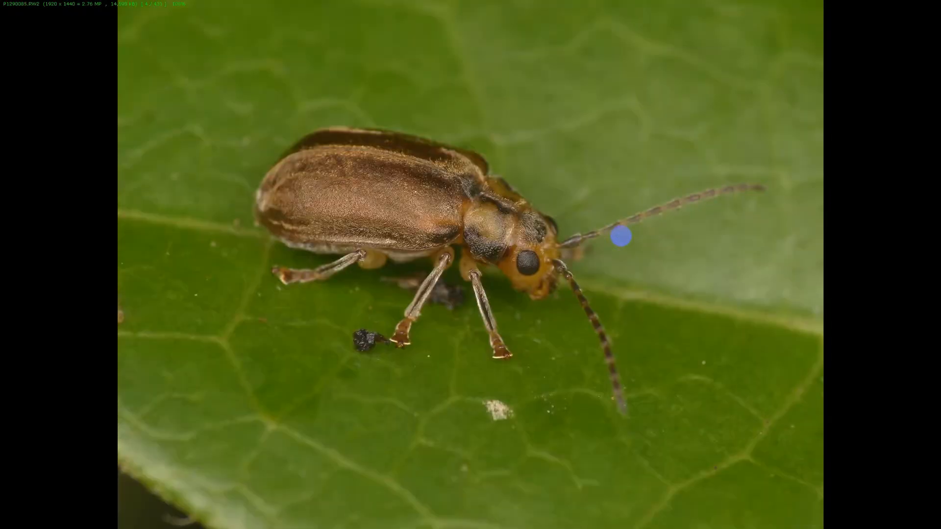
scroll(621, 236, down, 1)
scroll(620, 236, down, 1)
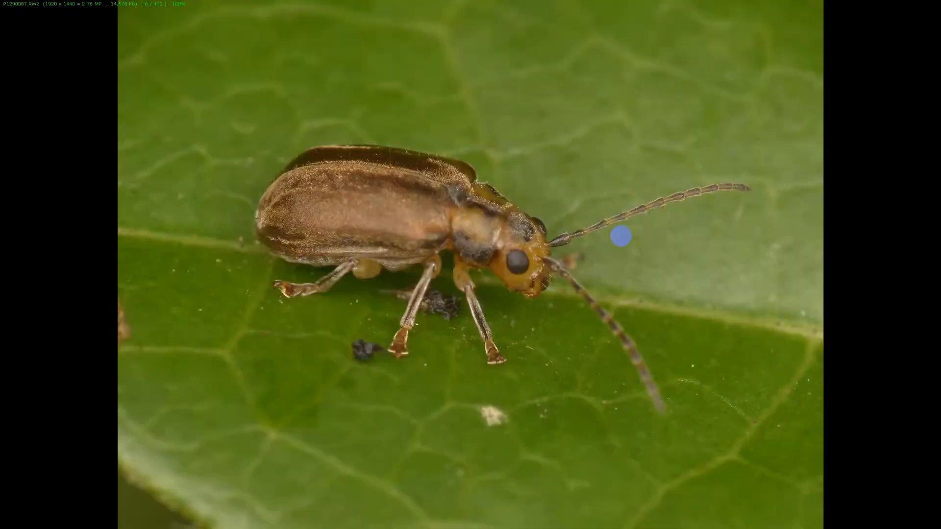
scroll(621, 236, down, 1)
scroll(621, 236, down, 1)
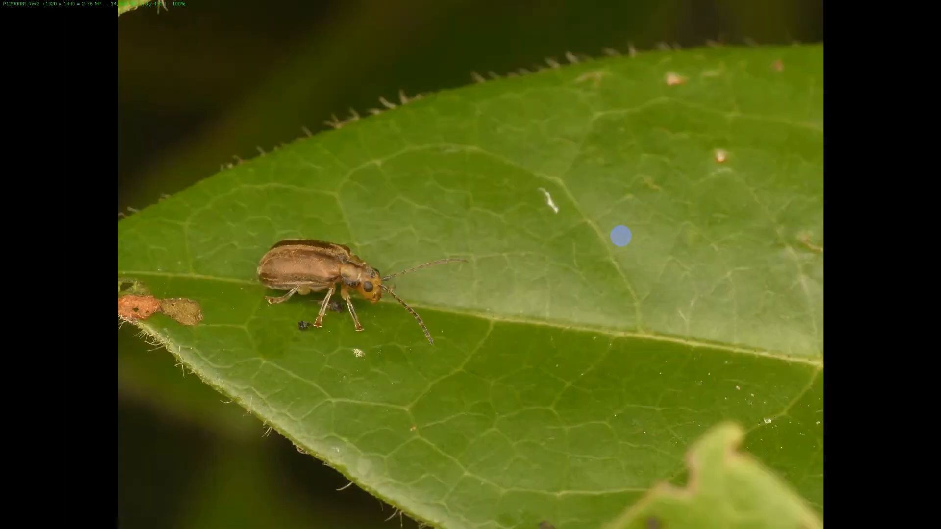
scroll(621, 236, down, 1)
scroll(621, 236, down, 1)
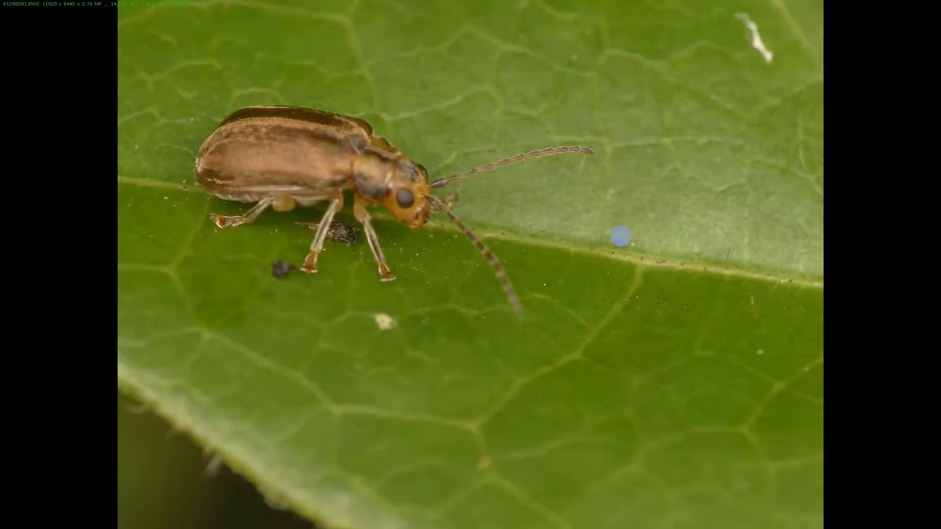
scroll(620, 236, up, 1)
scroll(621, 236, down, 1)
scroll(620, 236, down, 1)
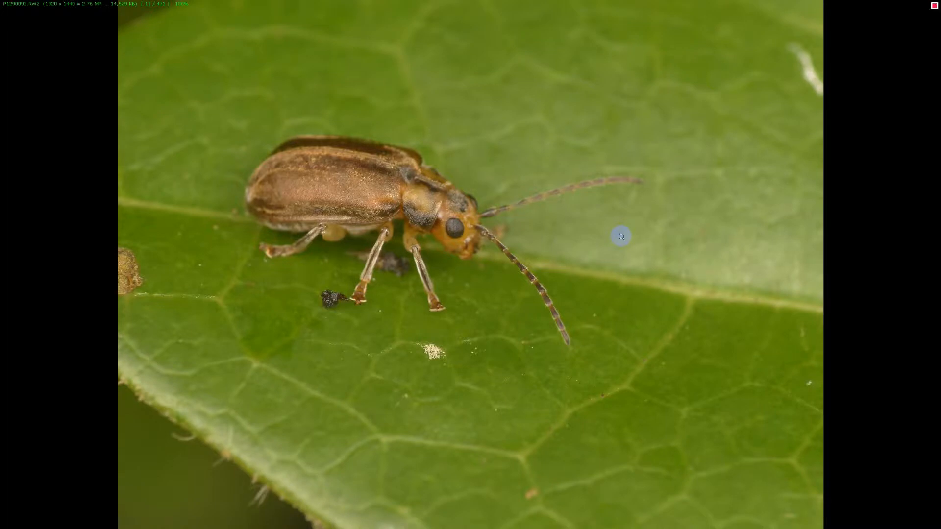
Compare beetle photos P1290092, P1290093 and P1290094 by switching back and forth between them
scroll(621, 236, down, 1)
scroll(621, 237, up, 1)
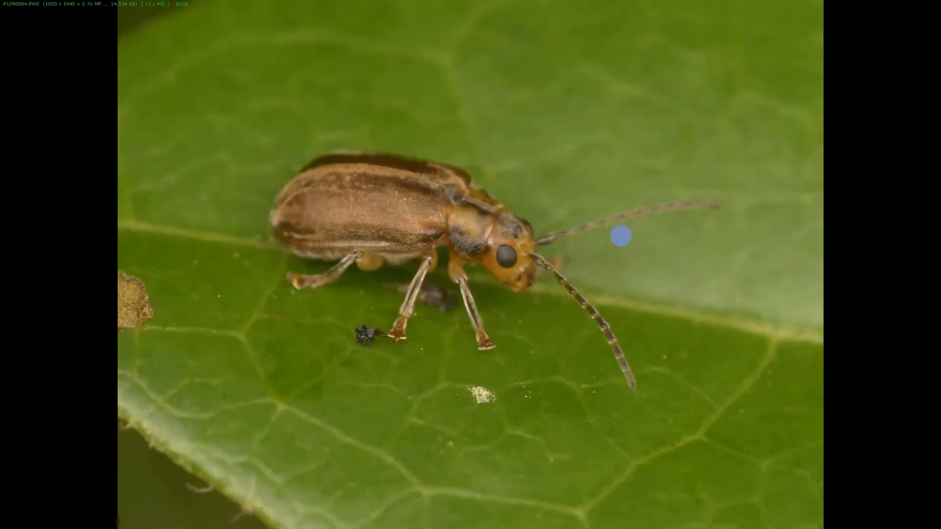
scroll(621, 236, down, 1)
scroll(620, 236, up, 1)
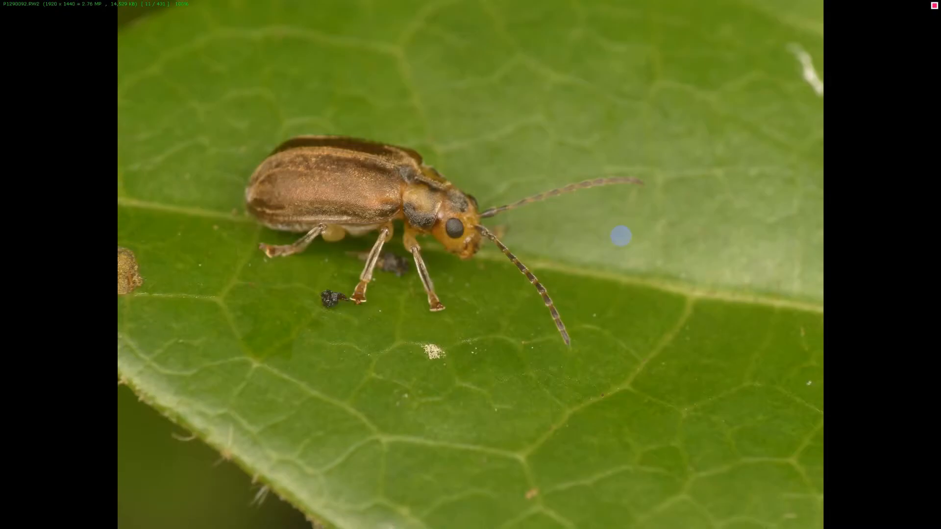
scroll(620, 236, down, 1)
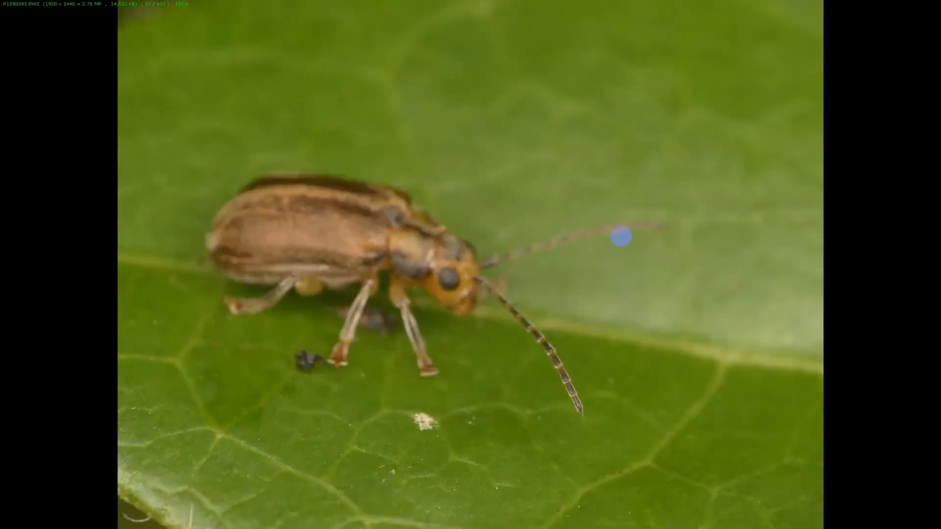
scroll(621, 236, down, 1)
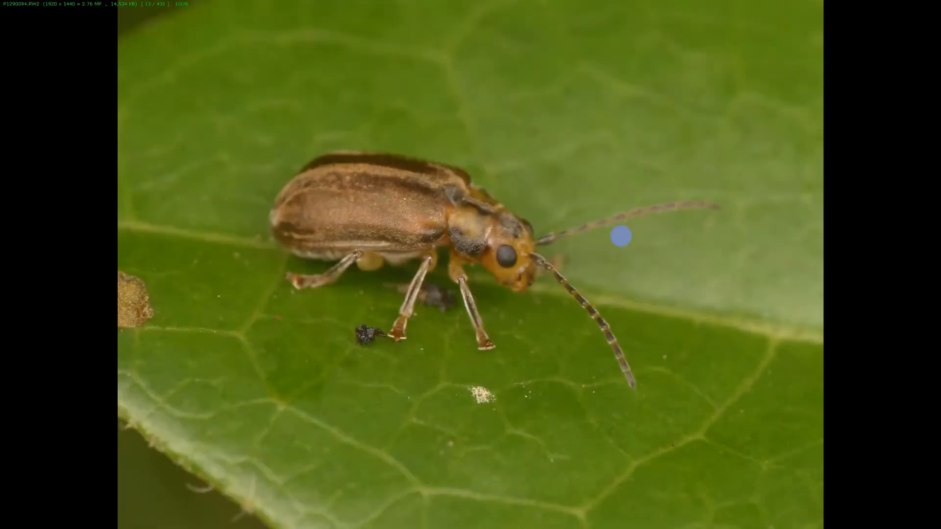
Review the remaining beetle photos up to P1290101, tag P1290098, and return to the thumbnails
scroll(621, 237, down, 1)
scroll(620, 236, down, 1)
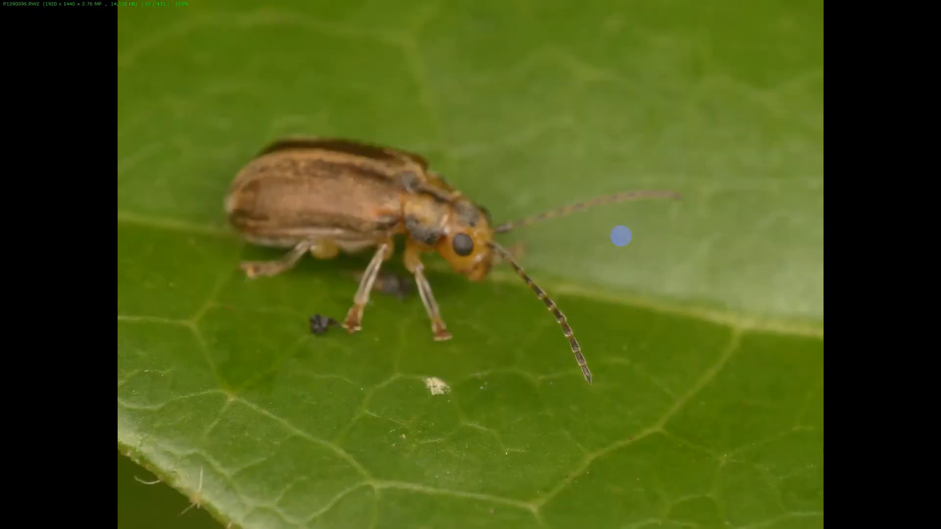
scroll(621, 236, down, 1)
scroll(621, 236, down, 1)
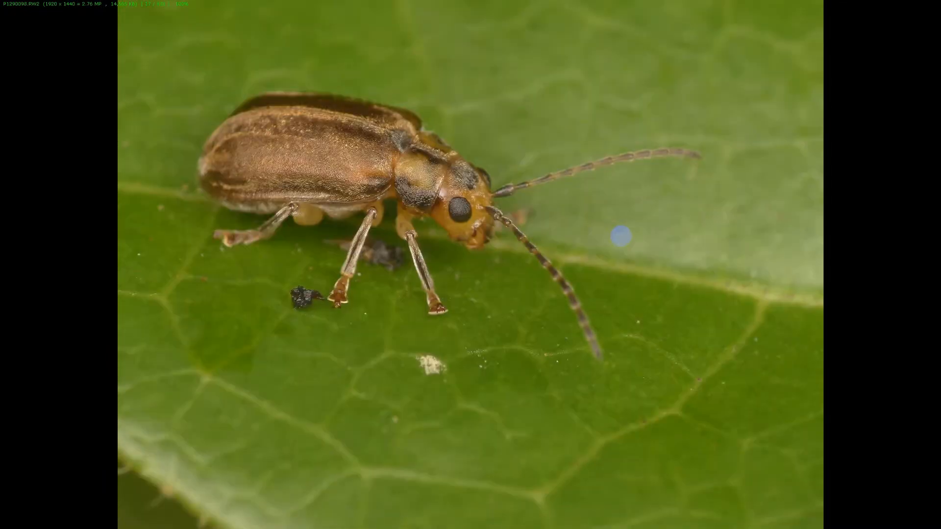
scroll(621, 236, down, 1)
scroll(621, 236, down, 1)
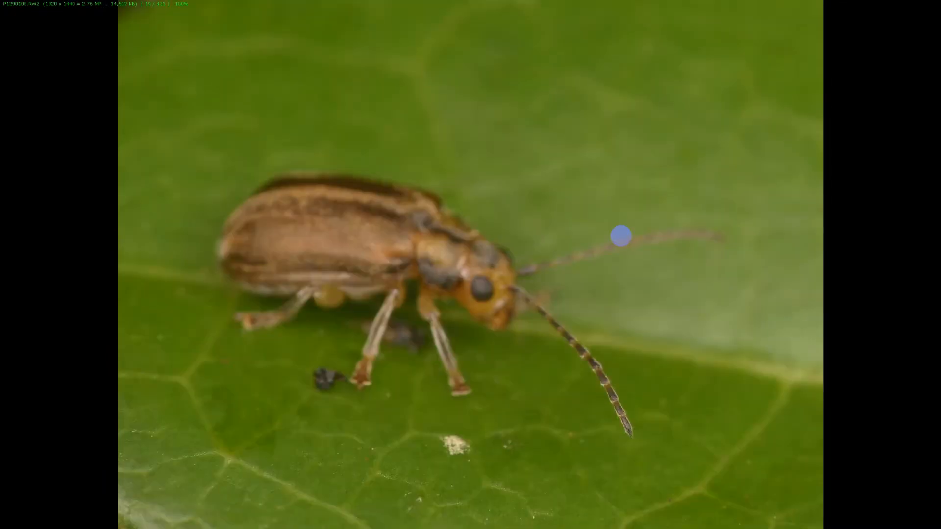
scroll(621, 236, down, 1)
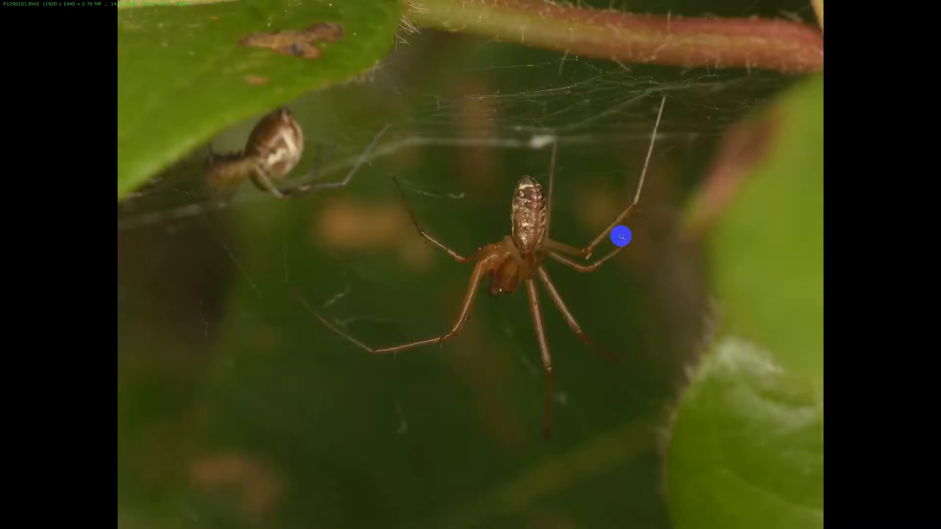
key(Escape)
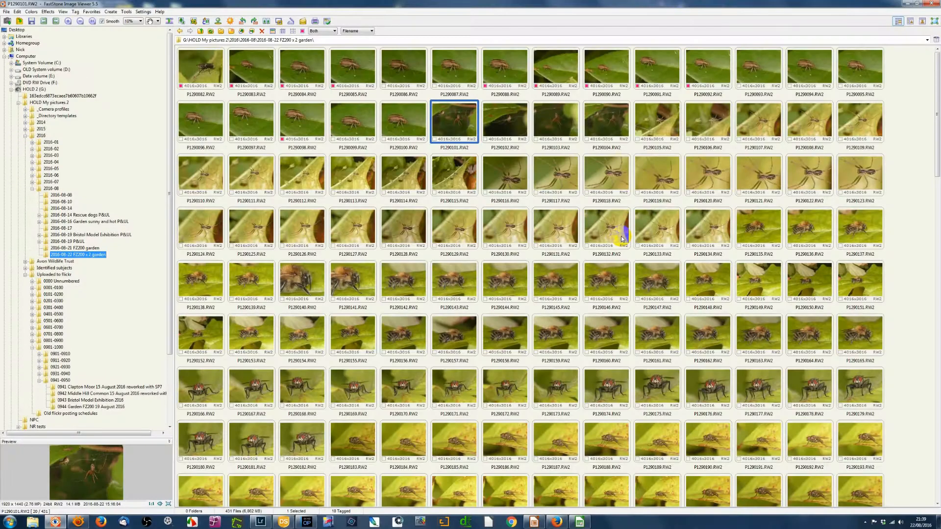
Filter the thumbnails to show only the tagged photos and select all of them
click(303, 30)
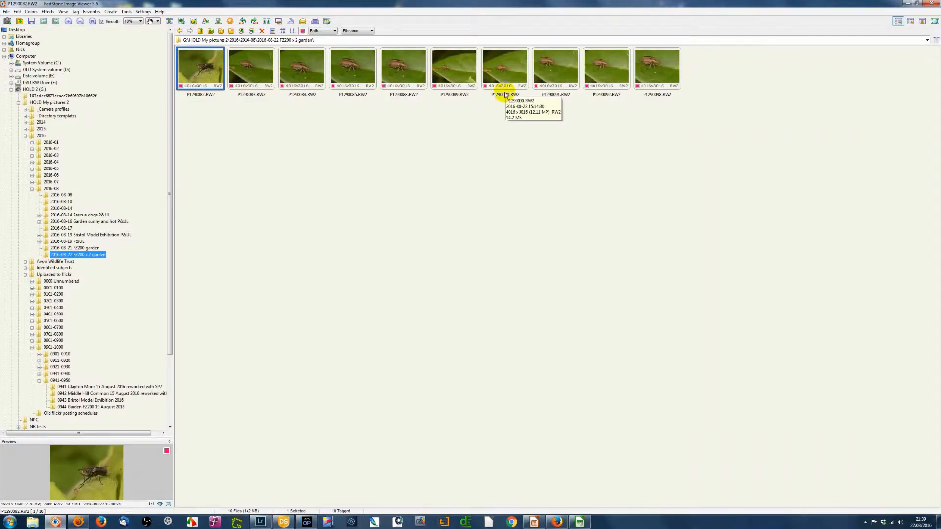
key(ctrl+a)
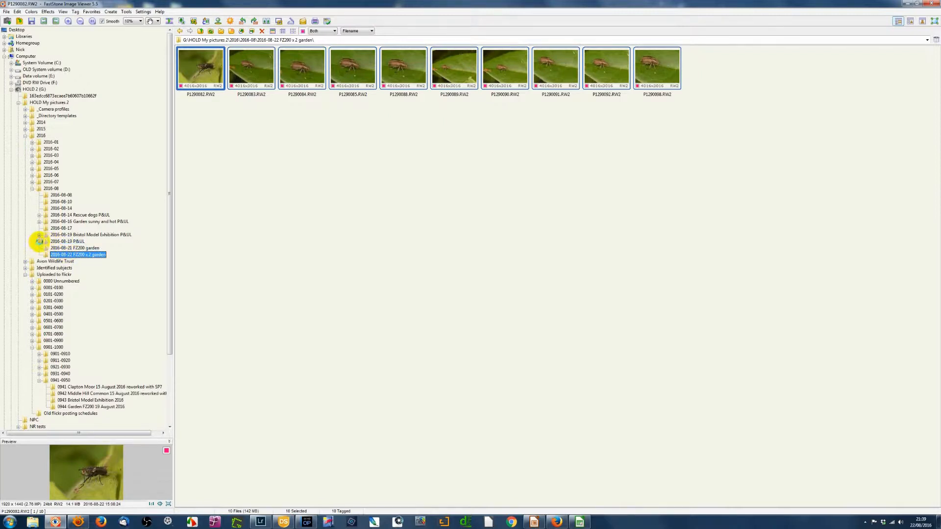
Open the selected raw subfolder of 2016-08-19 P&UL and look through its photos
click(40, 242)
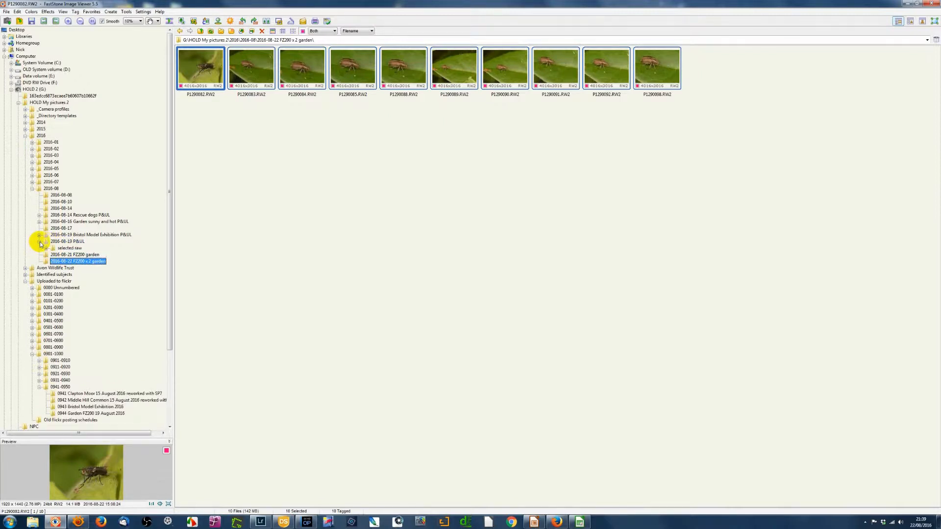
click(71, 249)
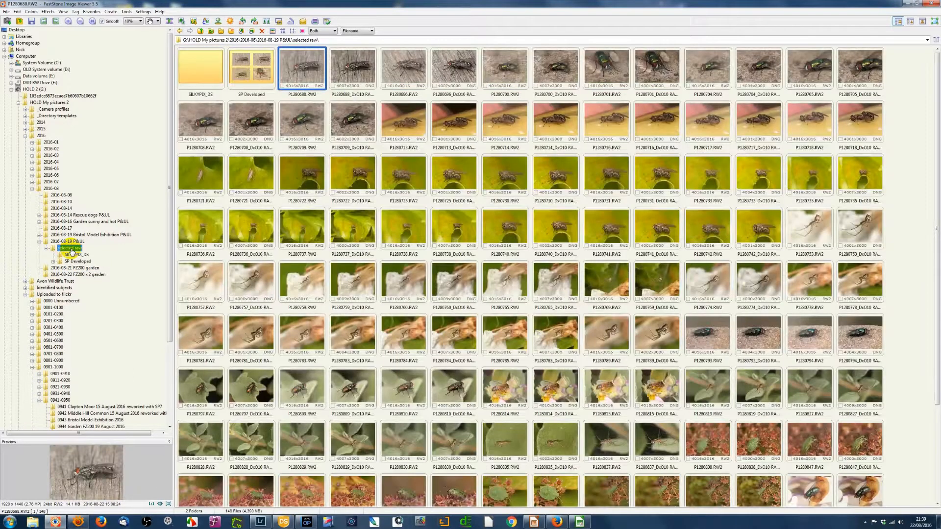
scroll(405, 273, down, 3)
scroll(406, 272, up, 3)
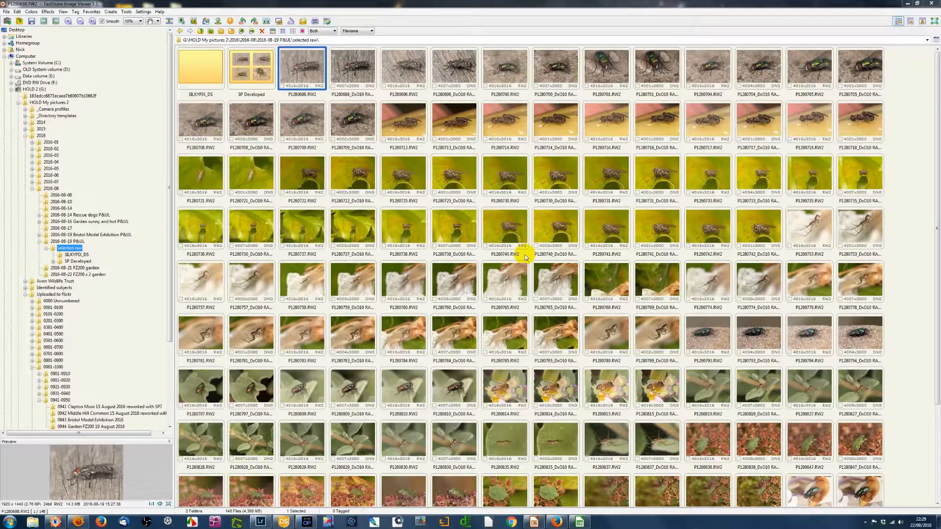
Switch to Lightroom, select the first three photos (P1290082 to P1290084), and apply Auto Tone to them
click(261, 522)
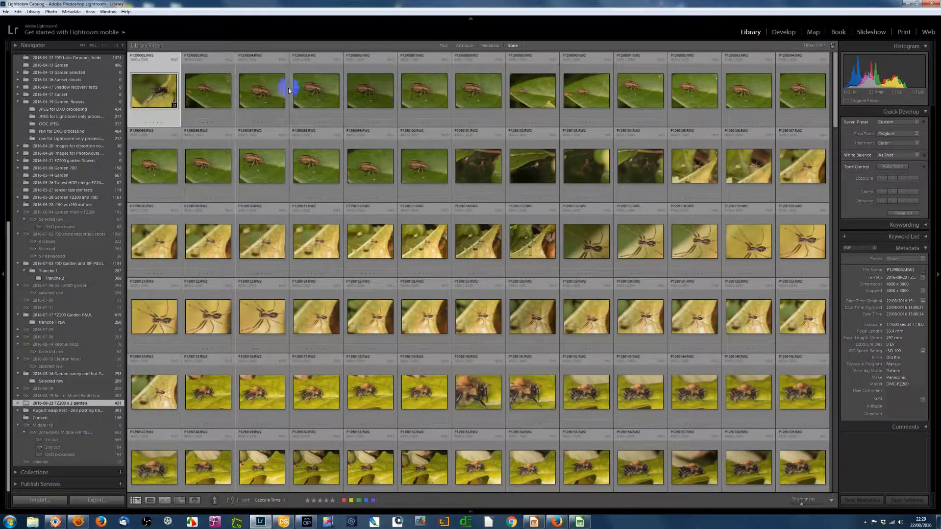
shift+click(266, 94)
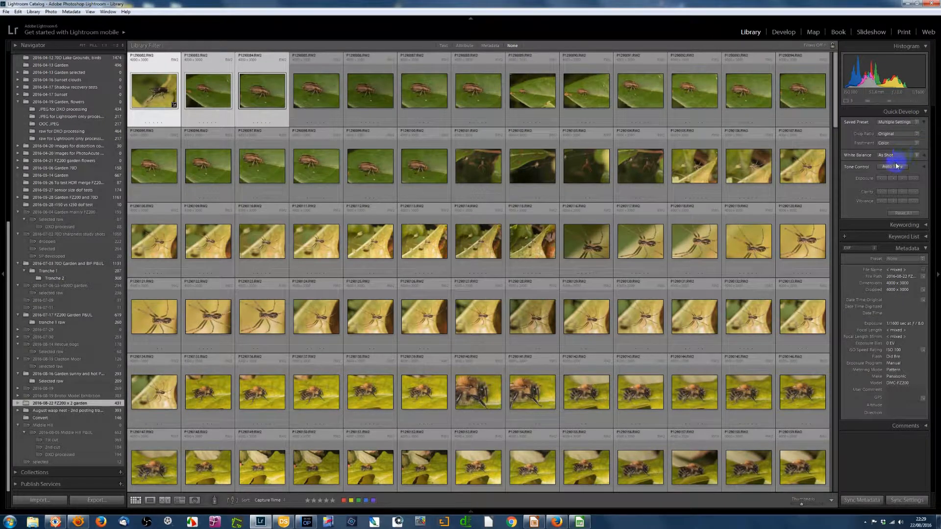
click(892, 167)
click(279, 89)
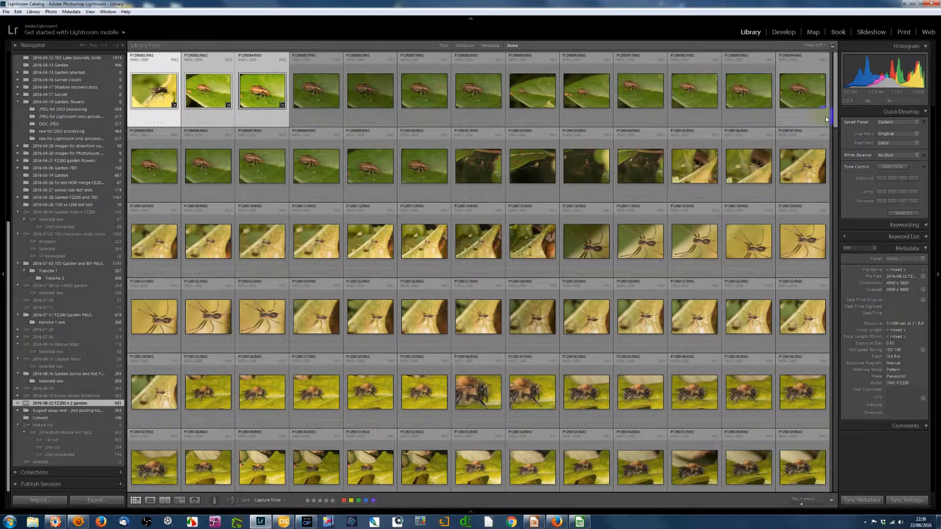
Try an exposure adjustment on the three selected photos and reset all their develop settings
click(890, 180)
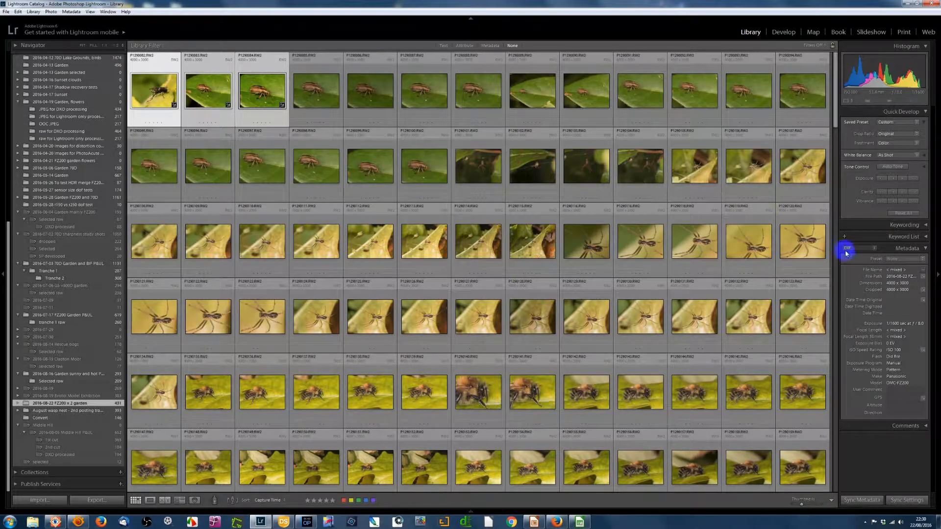
click(904, 214)
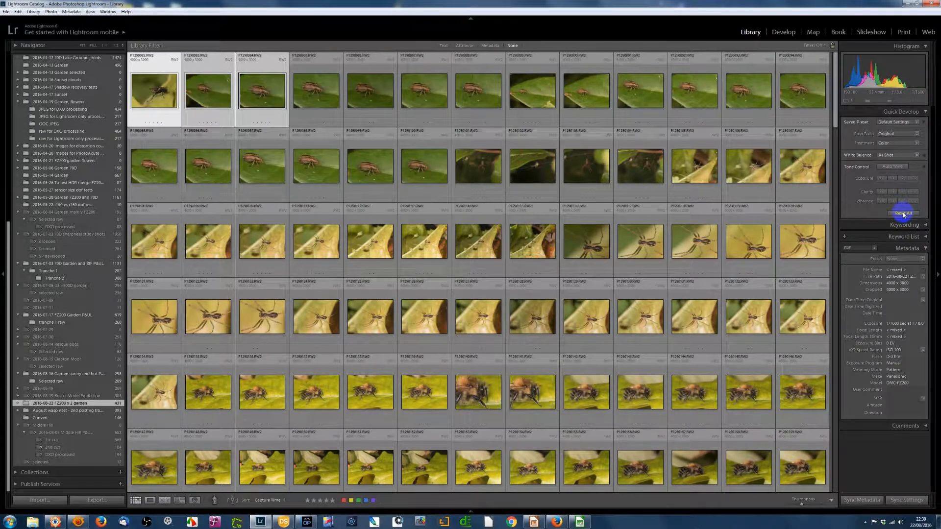
View photo P1290082 enlarged and advance through P1290083 to P1290084
click(166, 95)
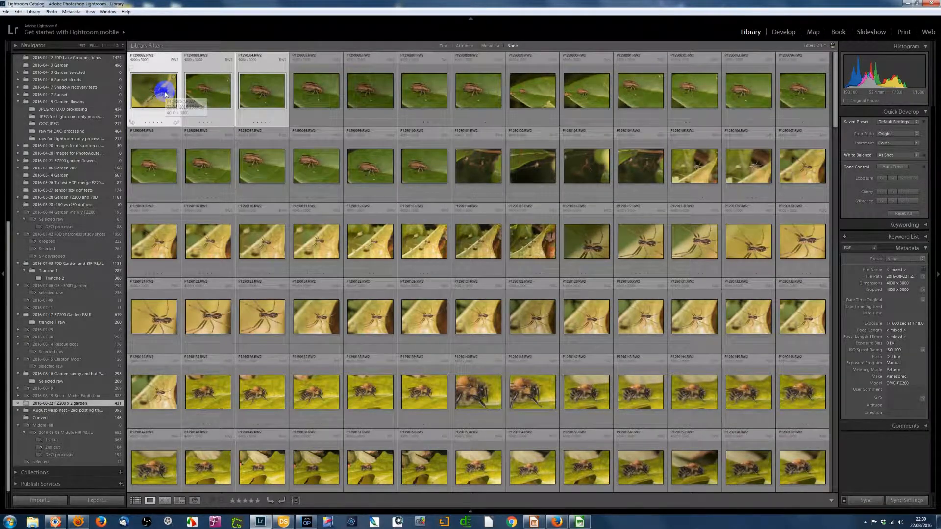
double_click(165, 95)
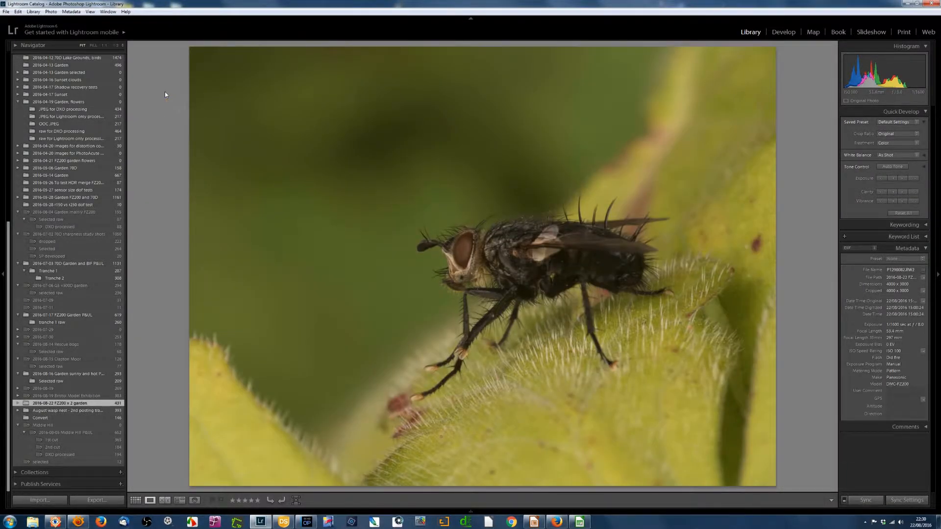
key(Right)
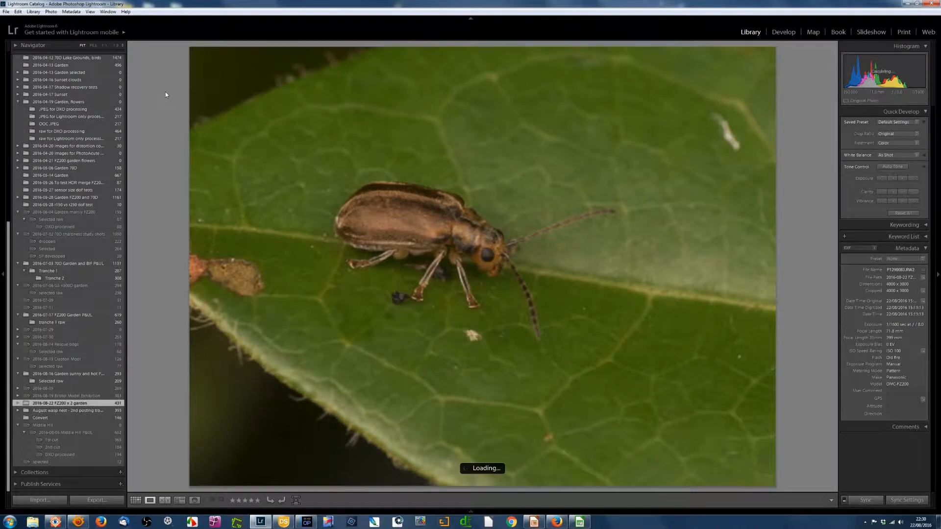
key(Right)
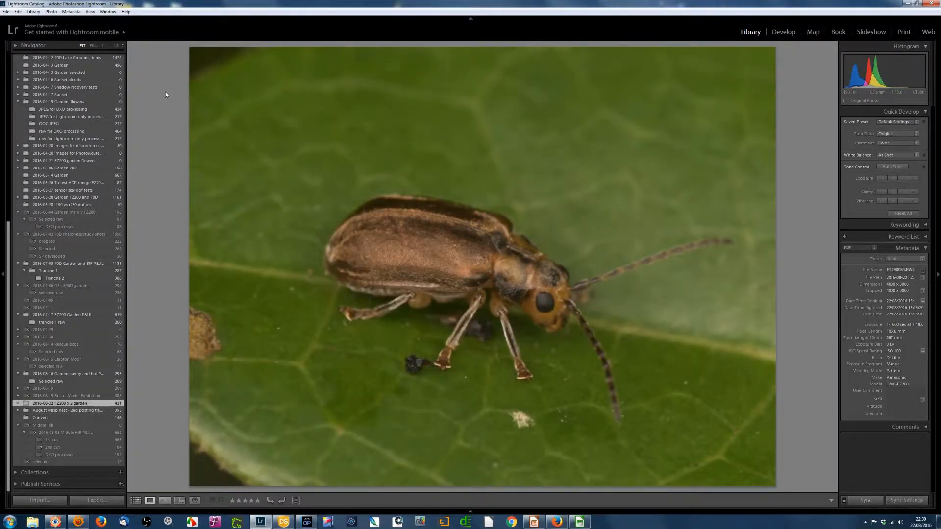
Compare photos P1290082 to P1290084 in the enlarged view, going back and forth, and return to the thumbnail grid
key(Right)
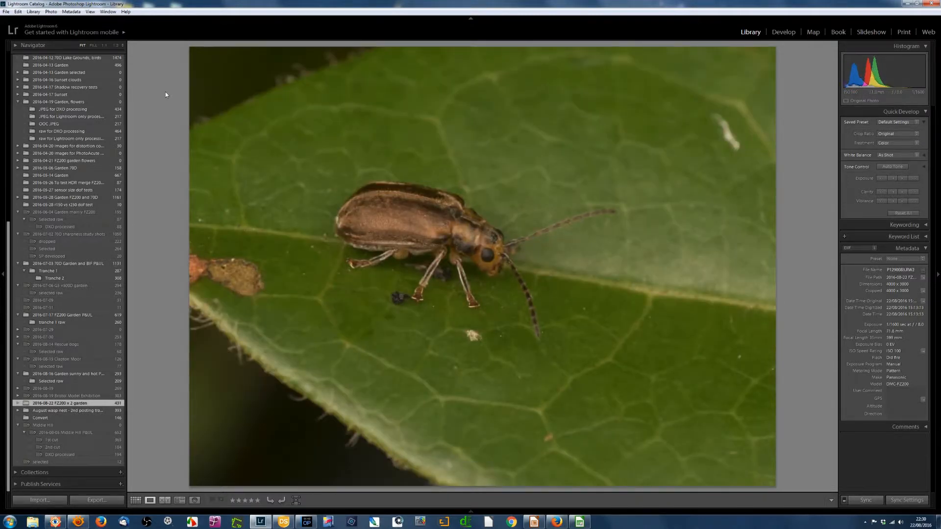
key(Right)
key(Left)
key(Right)
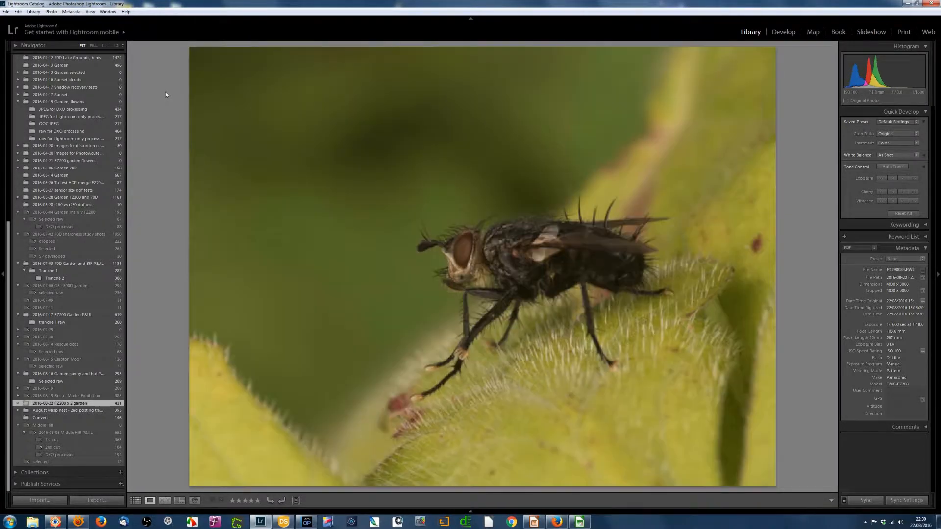
key(Left)
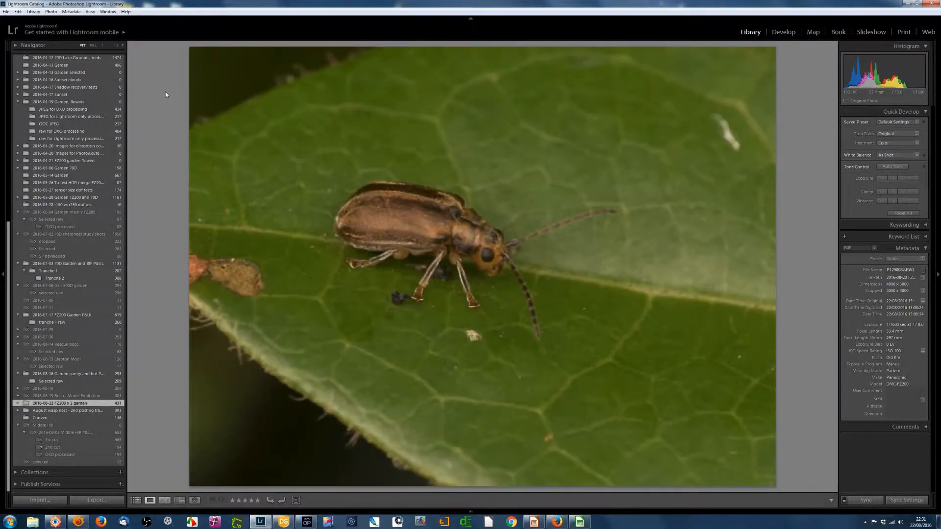
key(Right)
key(Right)
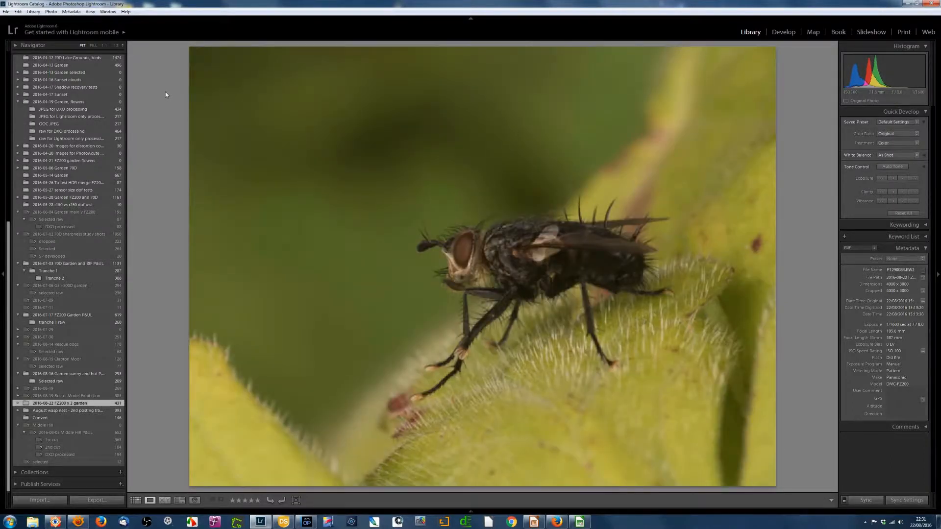
key(g)
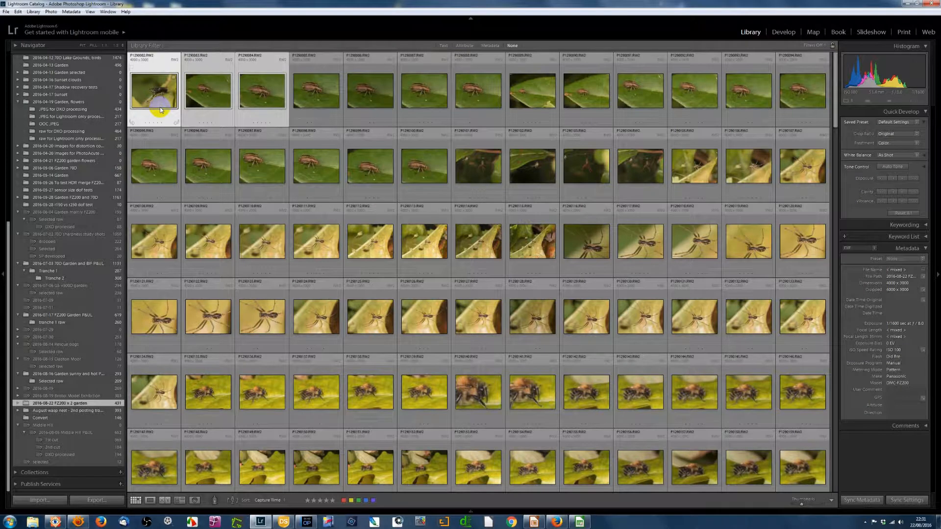
Select only P1290082, view it enlarged, and give it and P1290083 the red colour label
ctrl+click(163, 100)
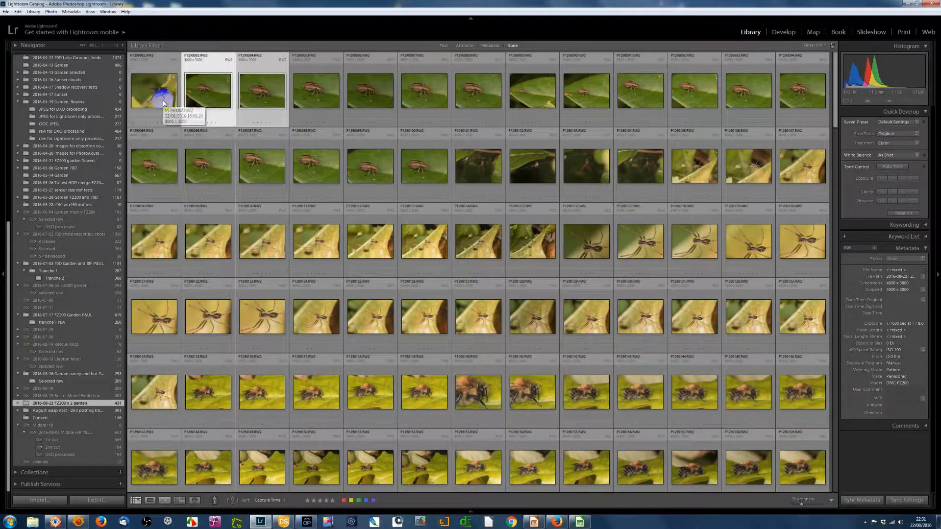
click(162, 99)
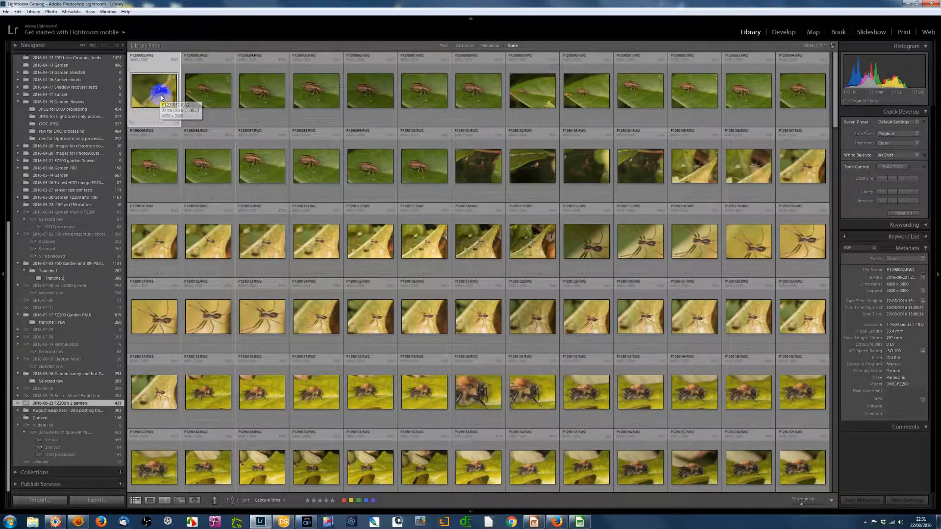
double_click(161, 96)
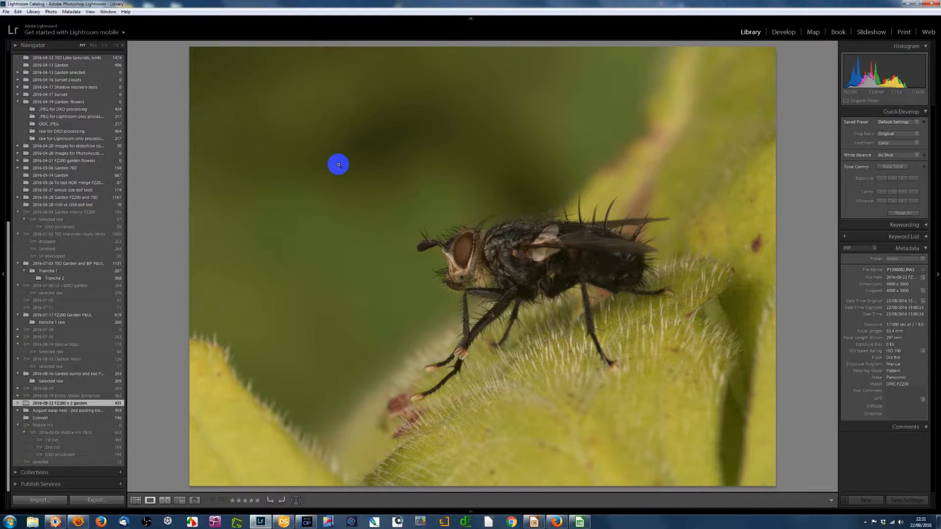
key(6)
key(Right)
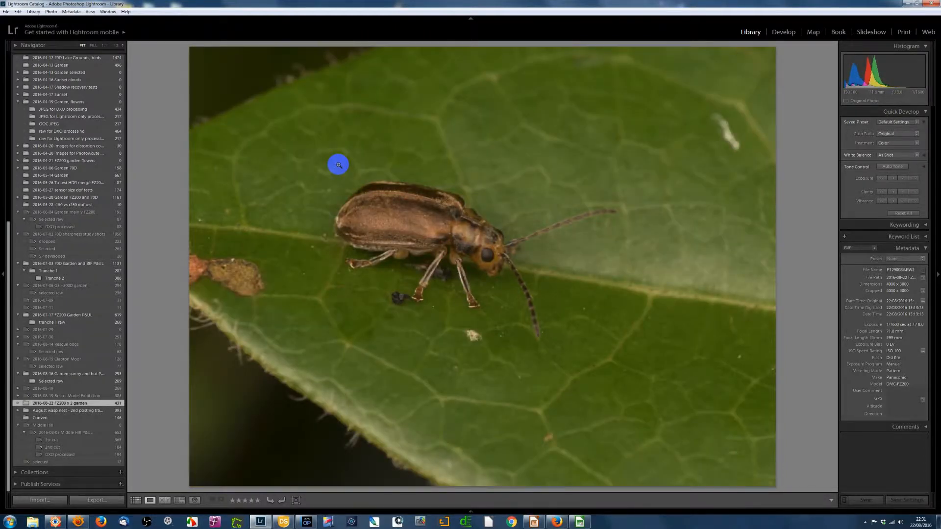
key(6)
click(338, 164)
Review the photos from P1290084 to P1290094 one by one, giving P1290089, P1290090 and P1290094 the red colour label
key(Right)
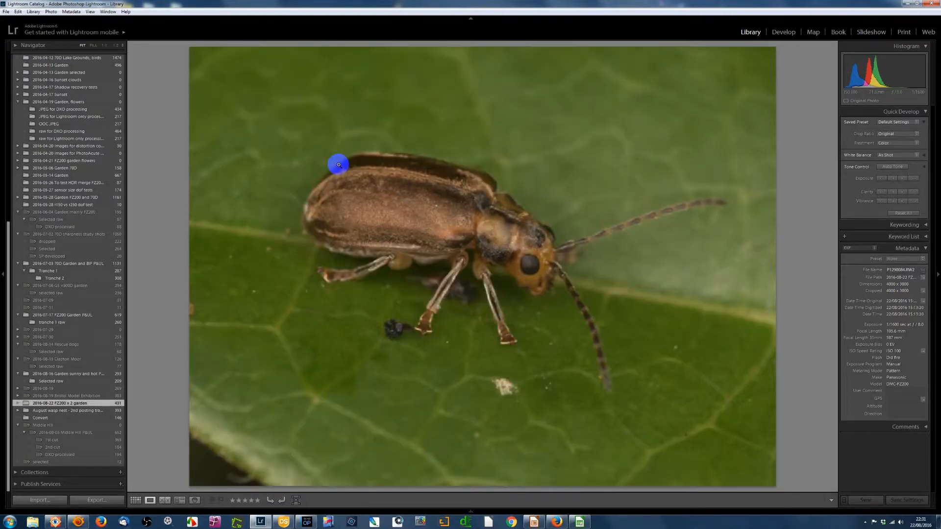
key(Right)
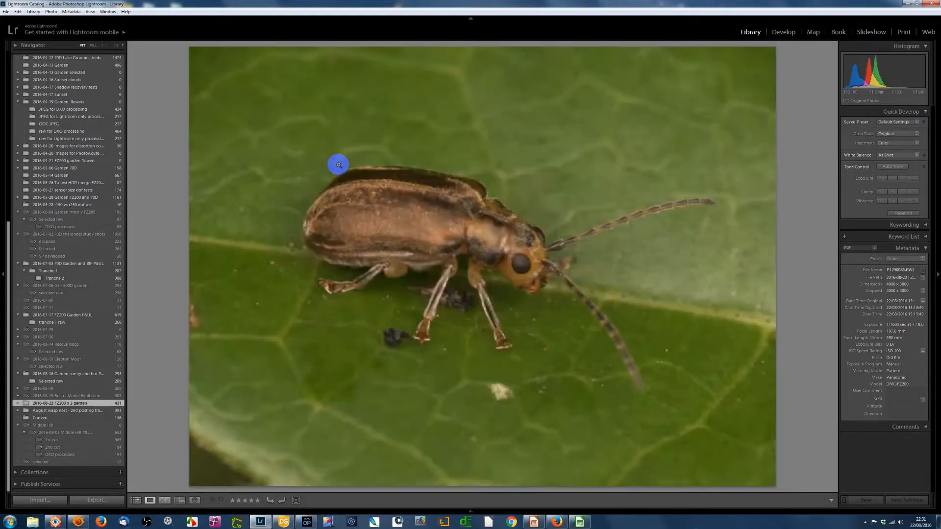
key(Right)
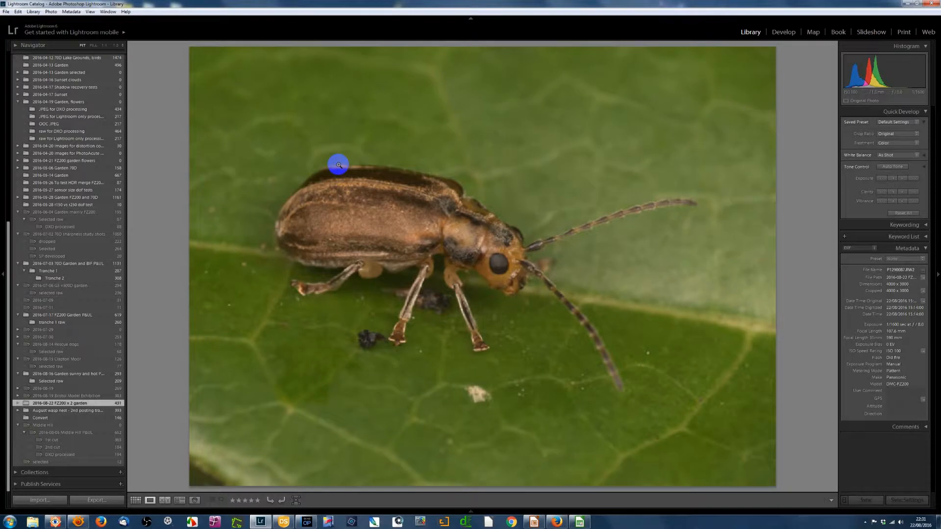
key(Right)
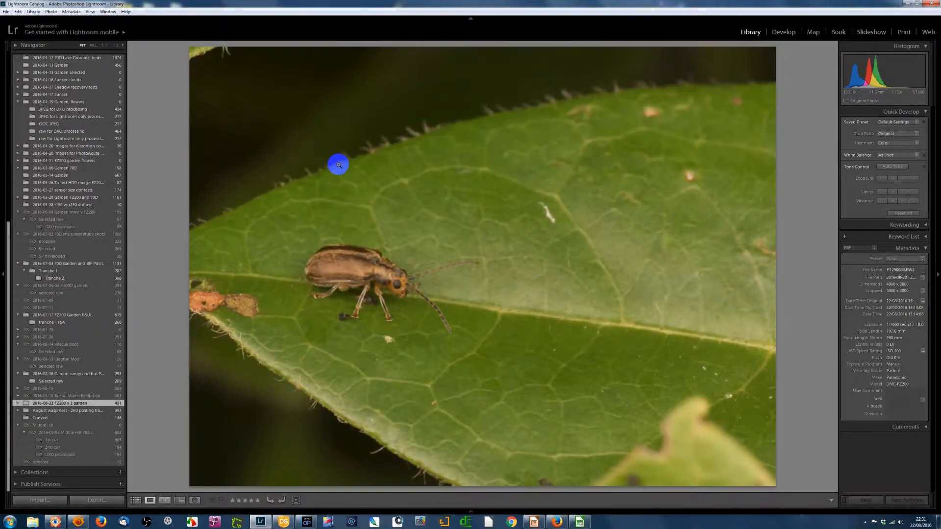
key(6)
key(Right)
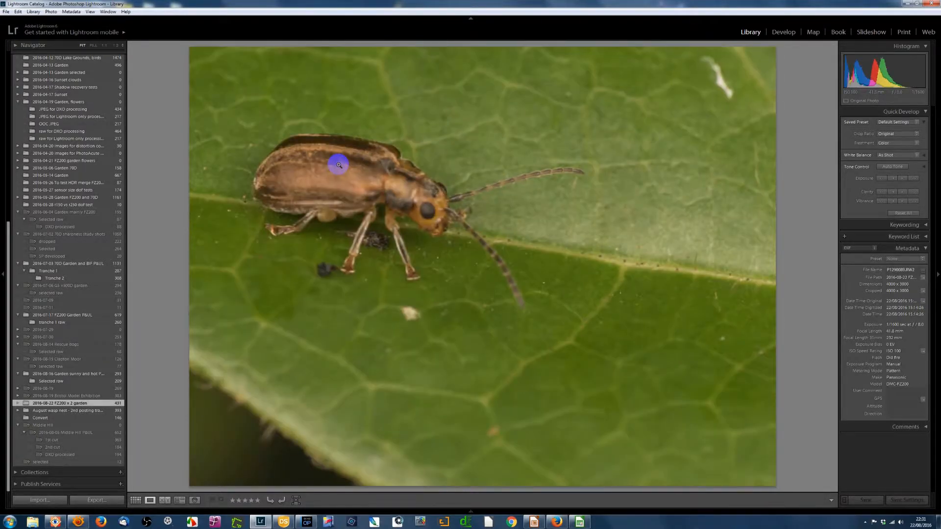
key(Right)
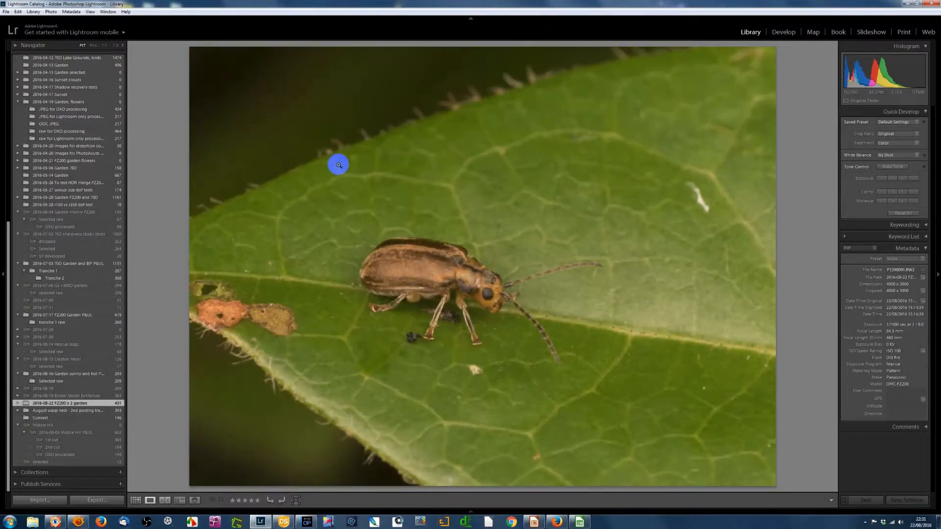
key(6)
key(Left)
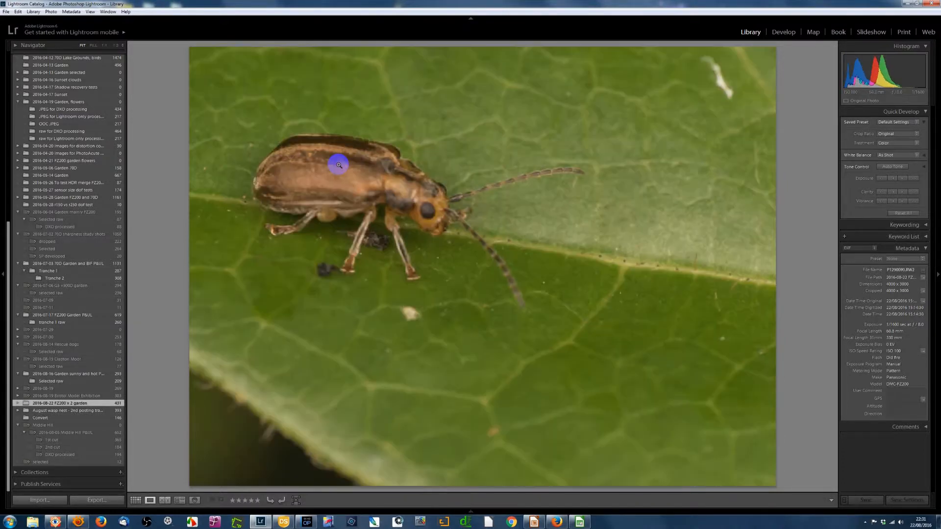
key(Right)
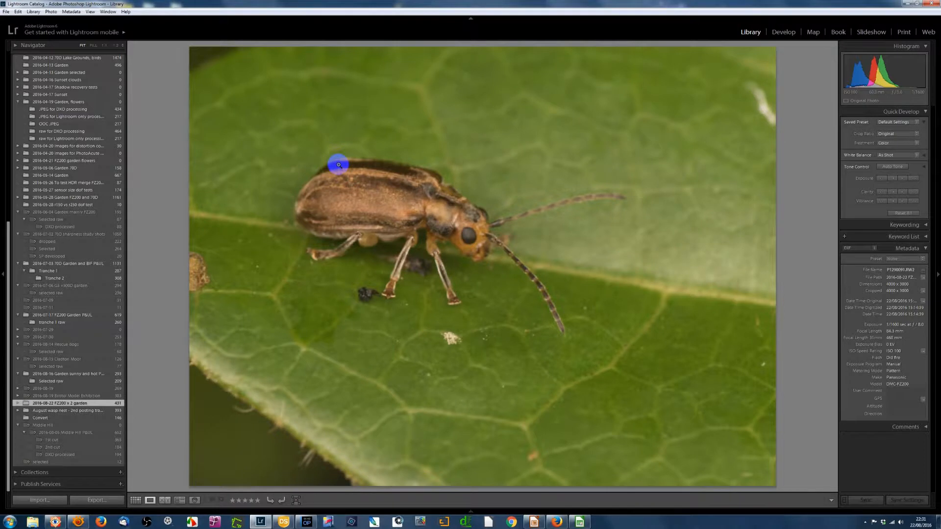
key(Right)
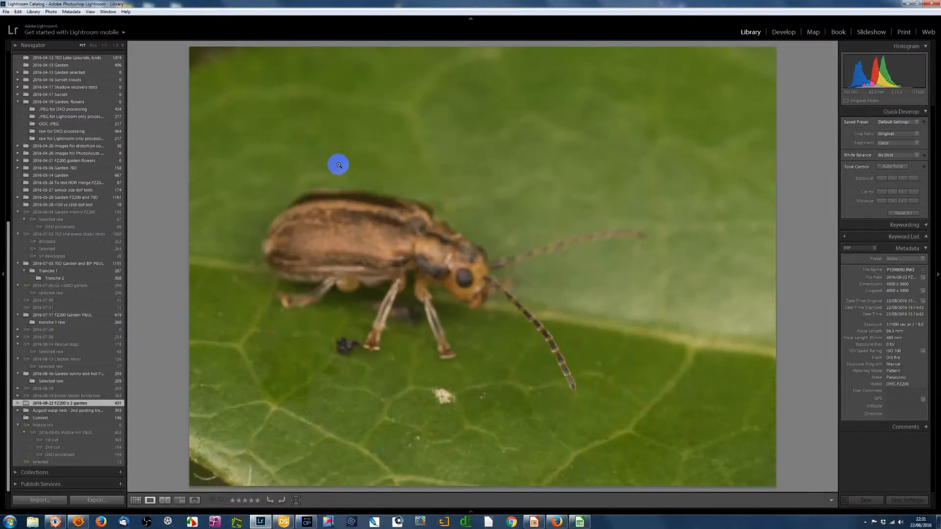
key(Right)
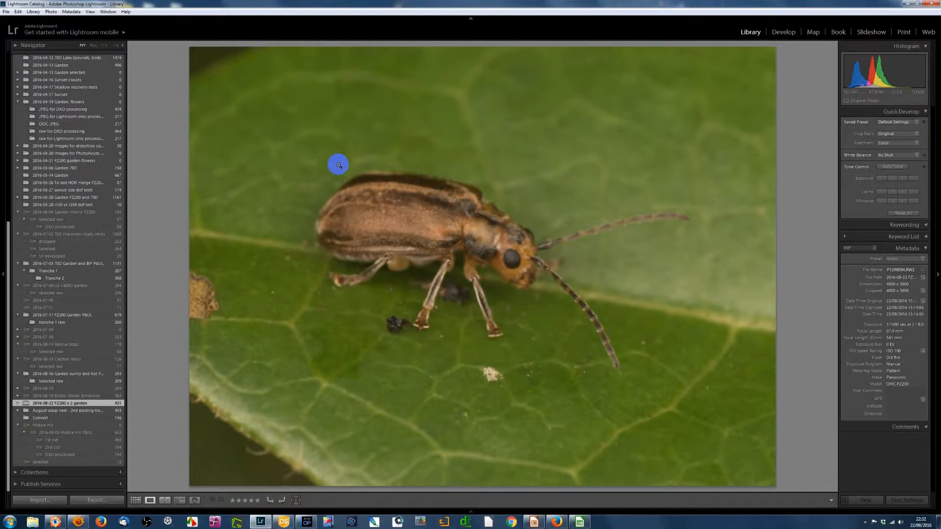
key(6)
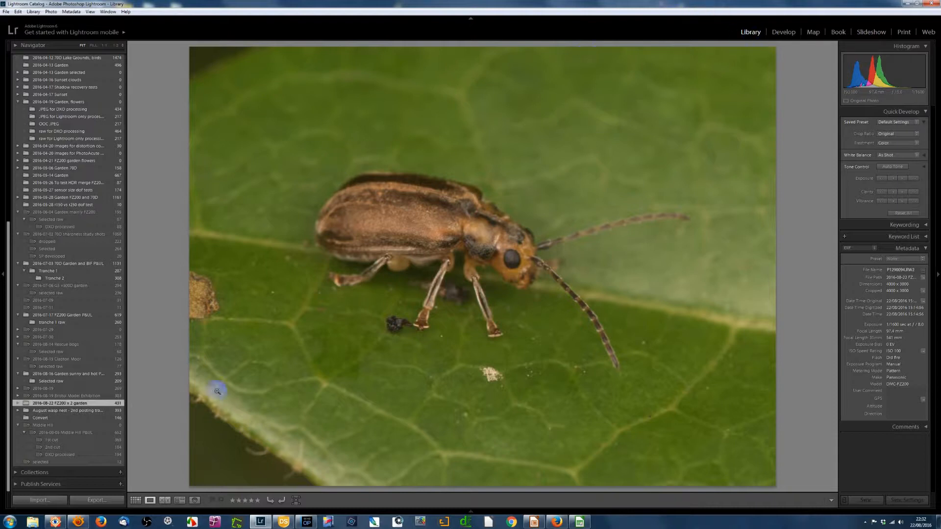
Return to the thumbnail grid and filter it by attribute to show only the red-labelled photos
click(135, 500)
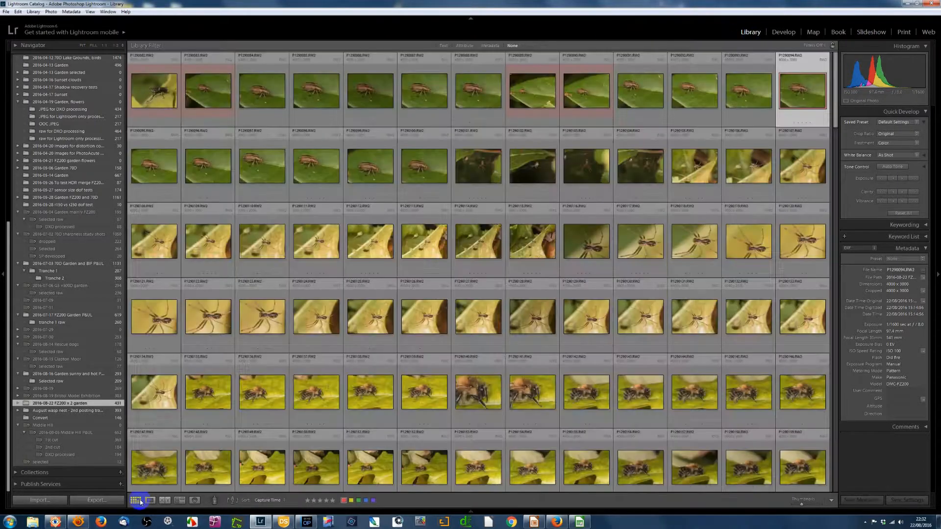
click(529, 103)
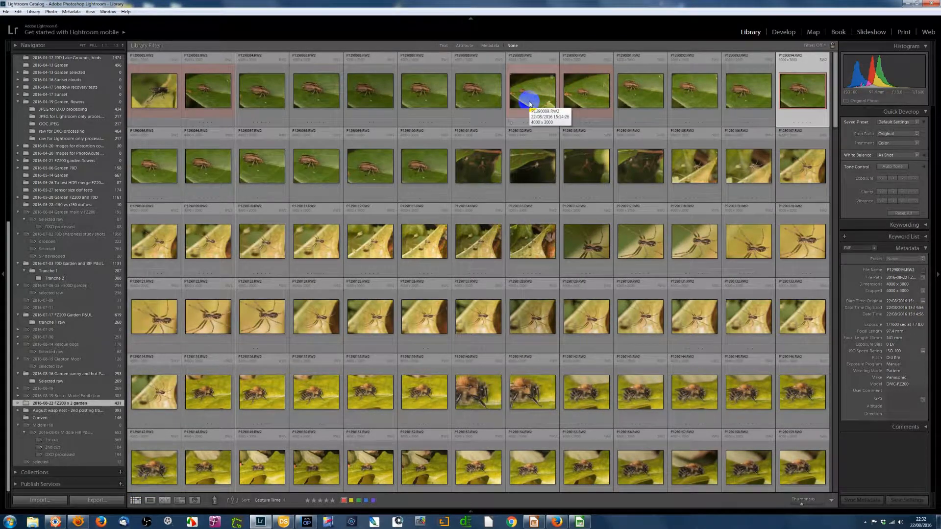
click(464, 46)
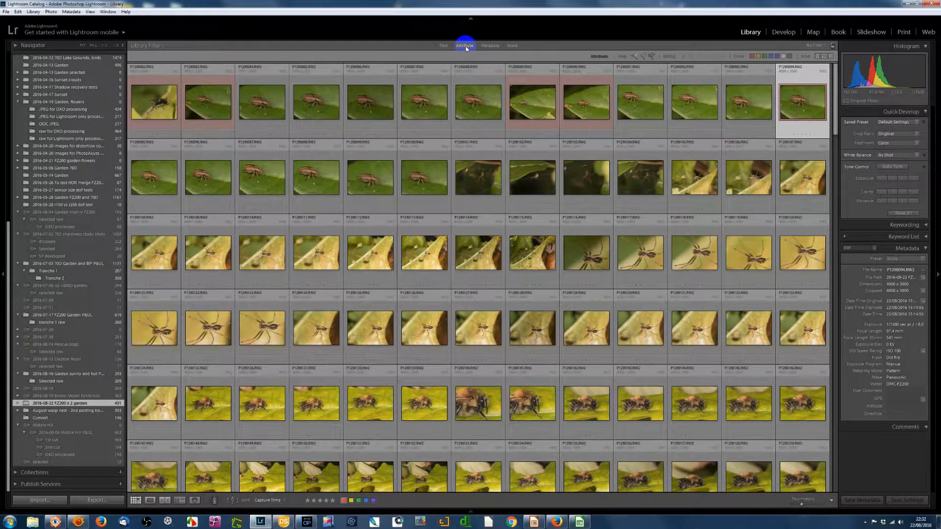
click(752, 56)
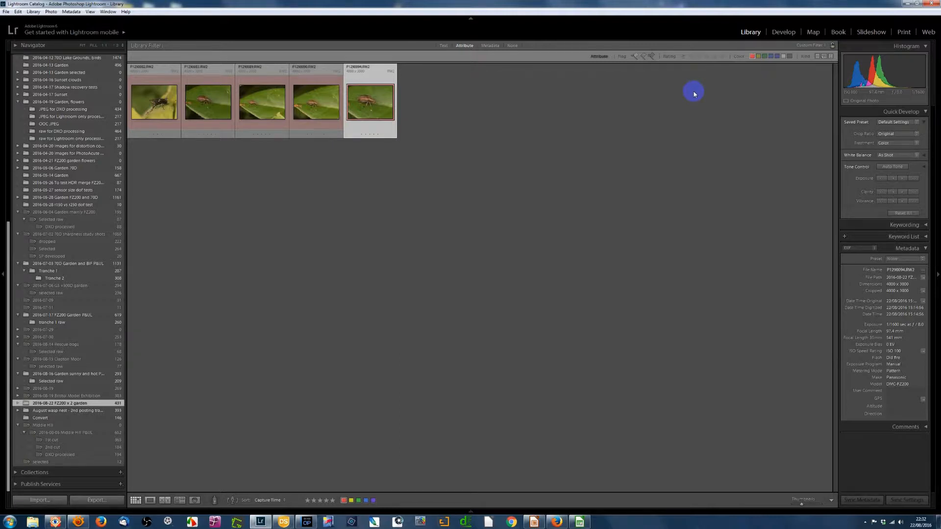
Open the export settings for P1290094, choose Original as the image format, and close the dialog without exporting
right_click(373, 104)
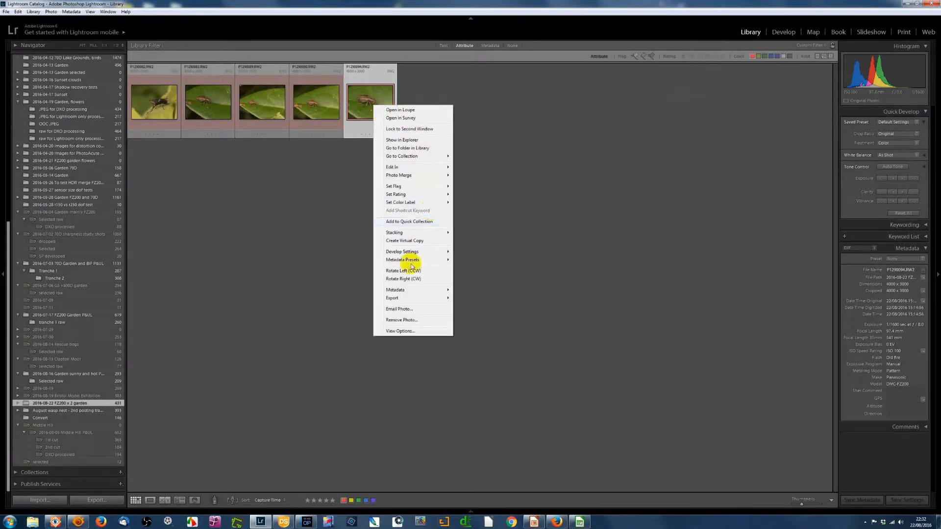
mouse_move(395, 298)
click(469, 299)
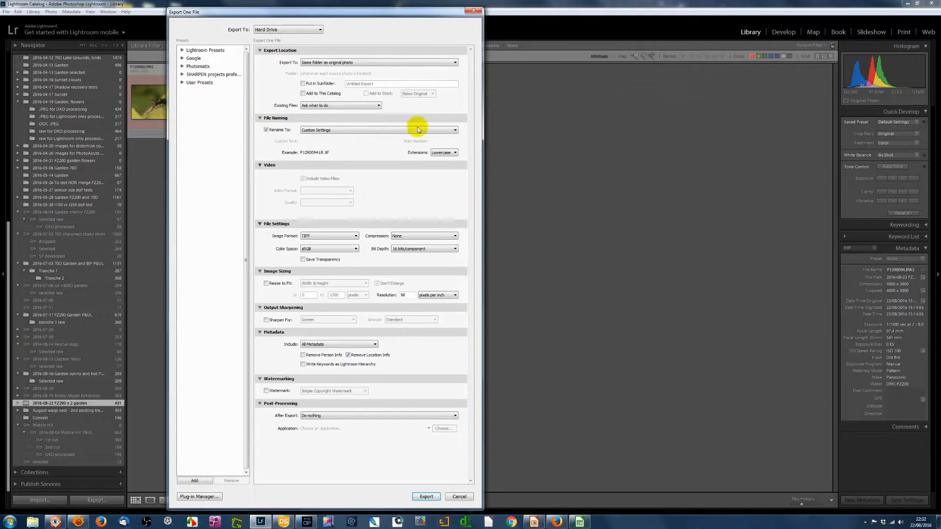
click(356, 236)
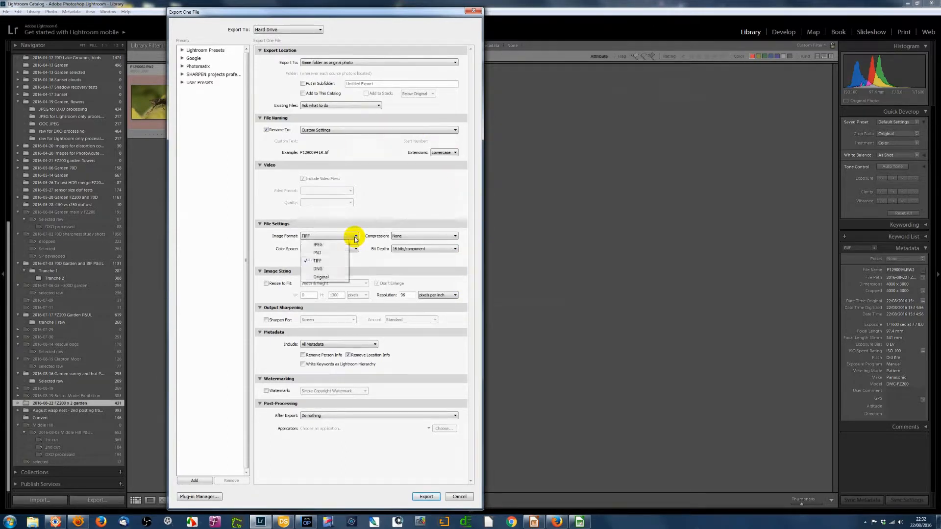
click(338, 278)
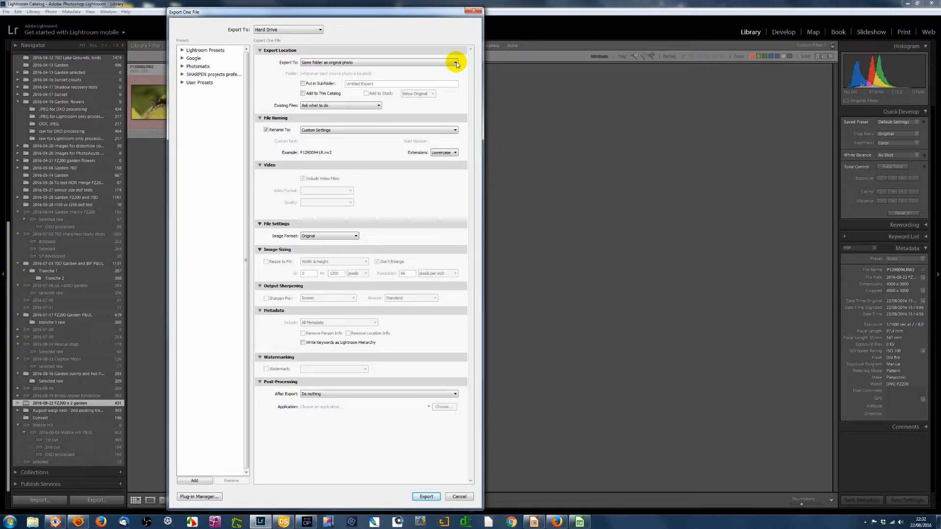
click(474, 12)
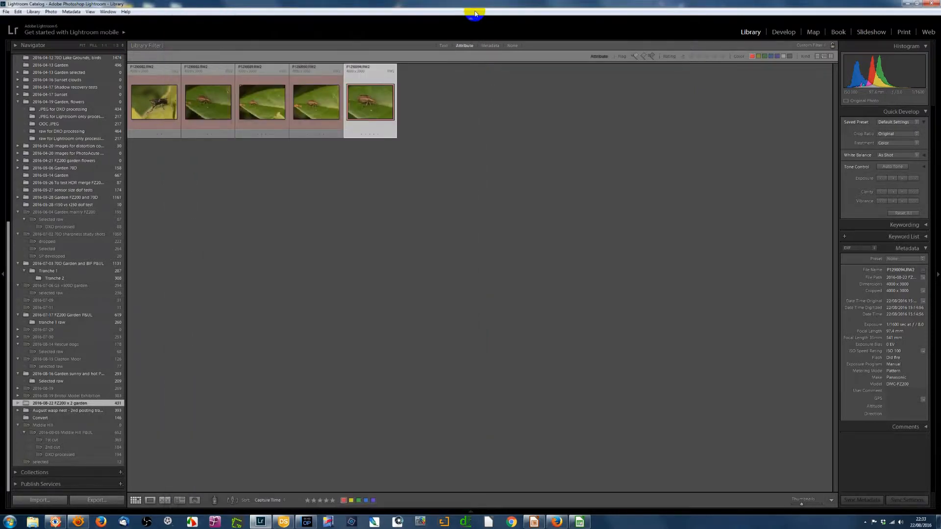
Clear the red colour label filter from the library grid
click(753, 57)
click(753, 57)
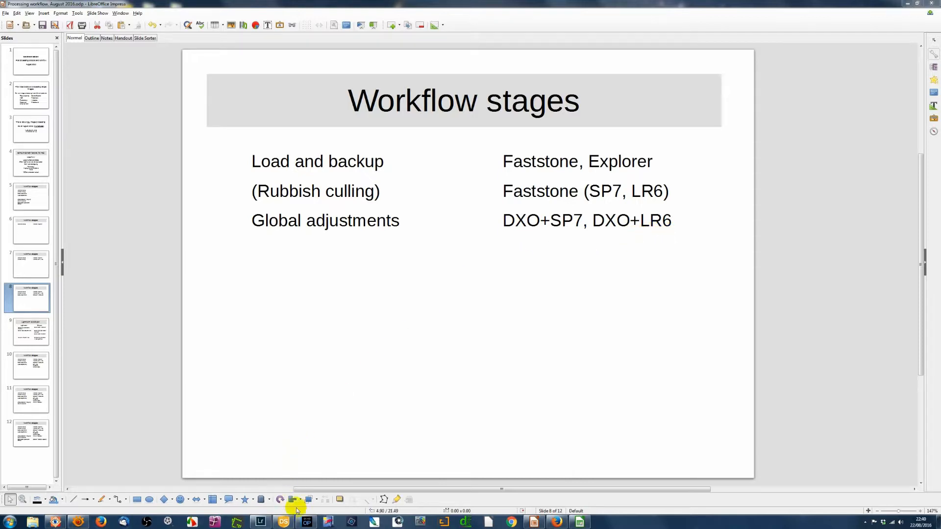
Switch to DxO OpticsPro, select all images in the Selected raw folder, and apply the GA RAW 01cP Prime preset
click(306, 521)
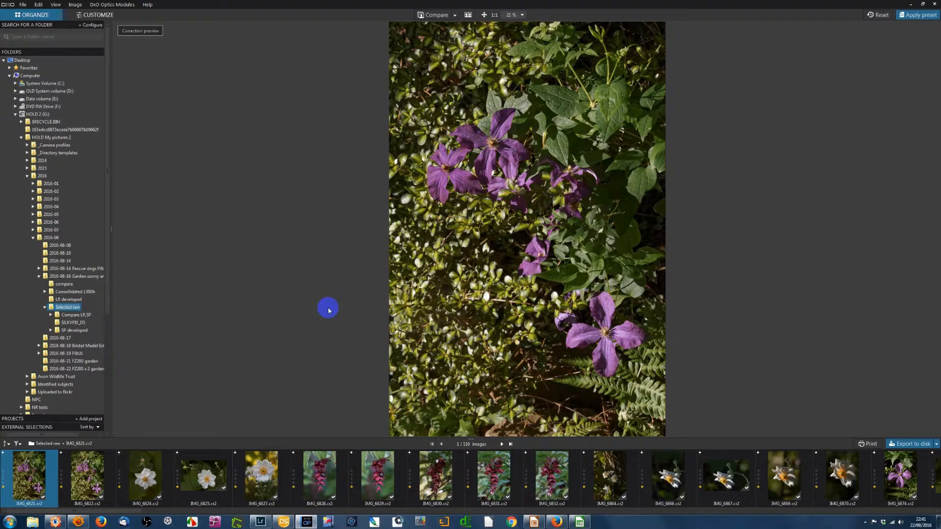
key(ctrl+a)
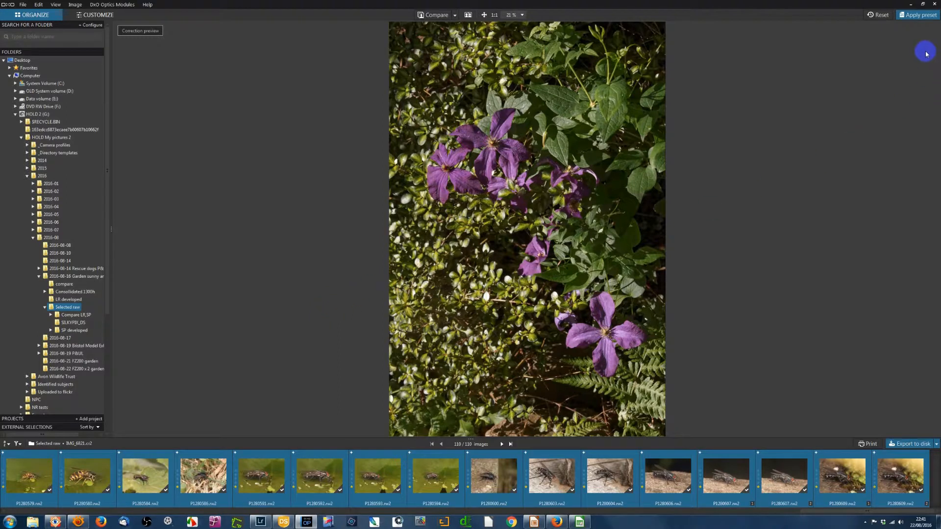
click(919, 15)
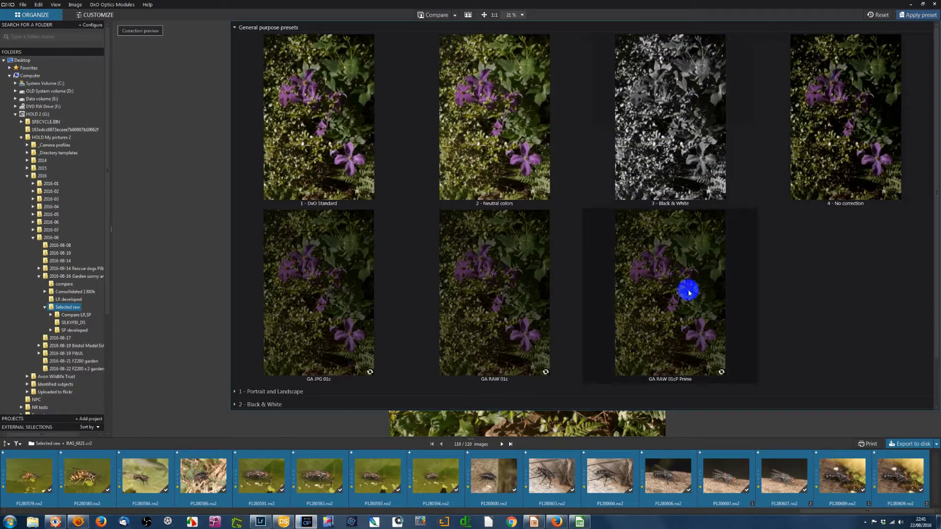
click(659, 297)
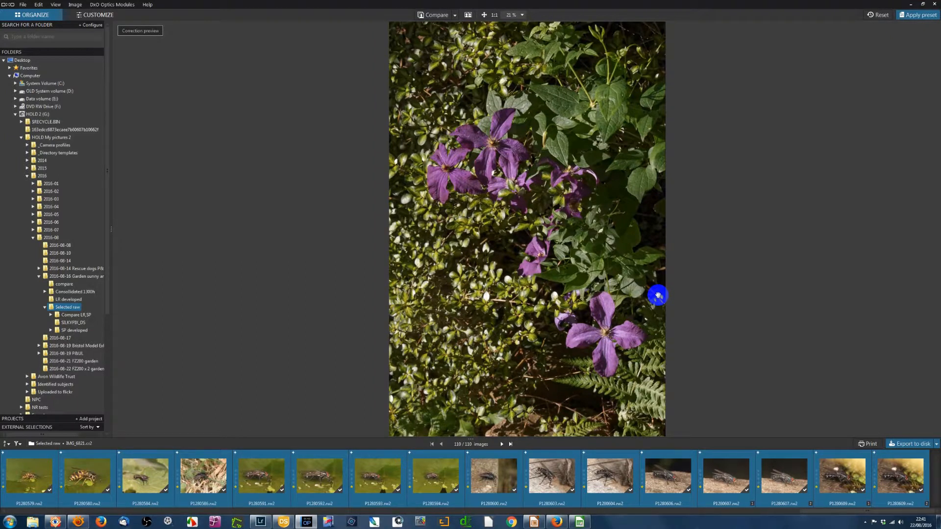
Open the disk export options for the selected images and try the RAW preset PRIME DNG and RAW preset HQ TIFF outputs
click(906, 444)
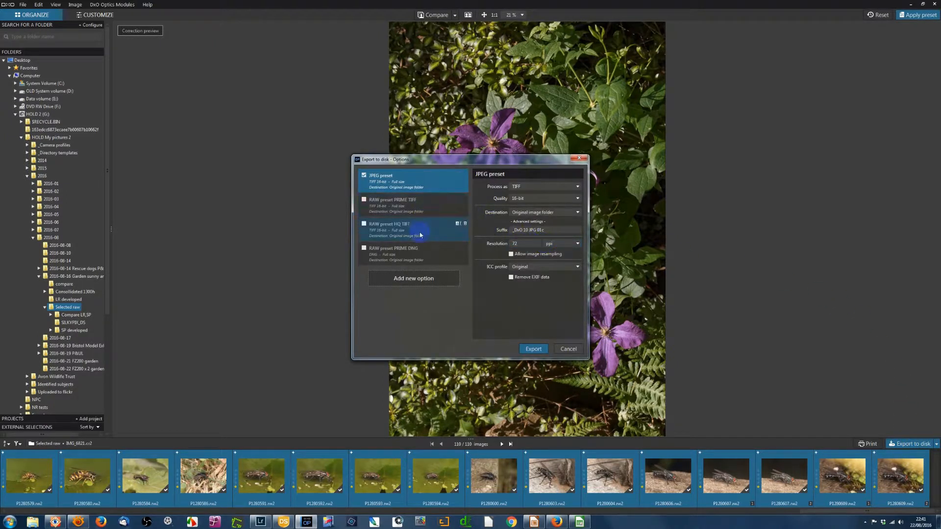
click(398, 256)
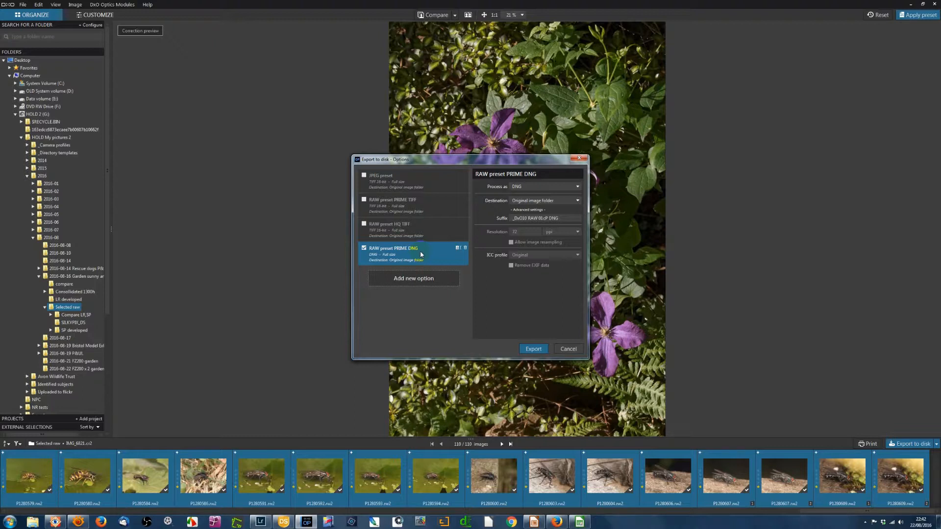
click(424, 232)
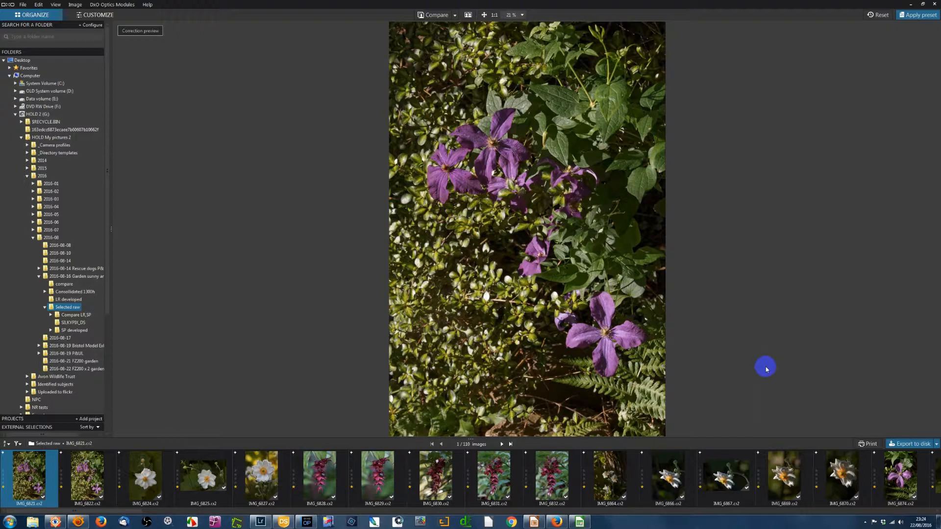
Apply the GA RAW 01cP Prime preset to IMG_6821 and open the image for detailed customization
click(911, 15)
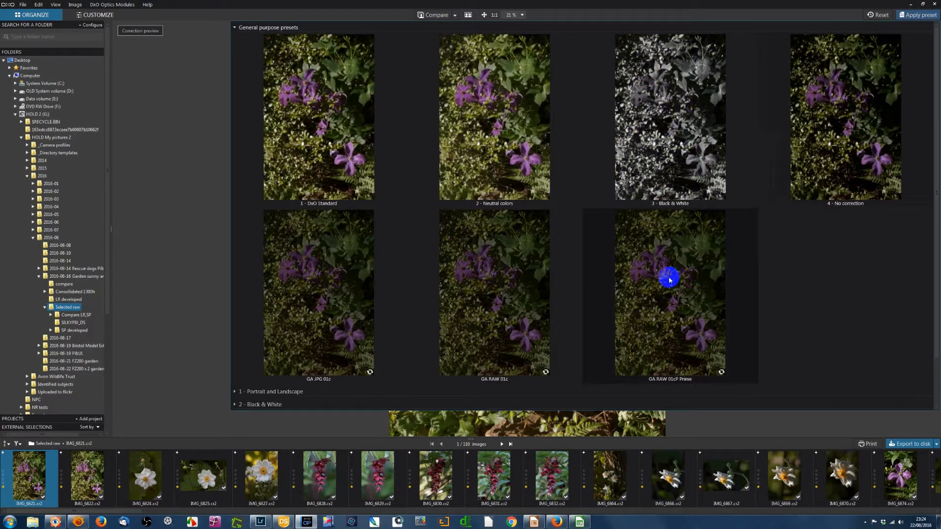
click(670, 280)
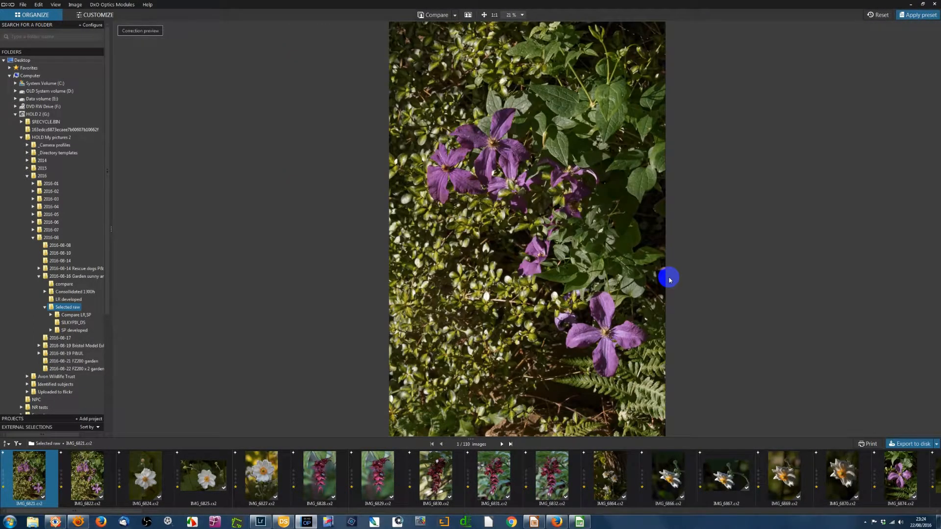
click(100, 17)
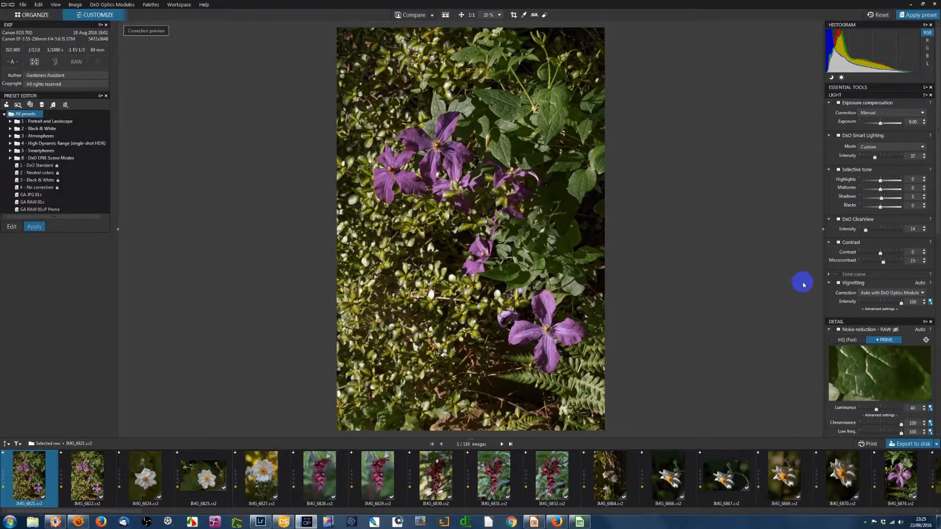
Examine the preset's noise reduction, lens softness, crop, distortion, white balance and colour settings for IMG_6821
scroll(878, 314, down, 1)
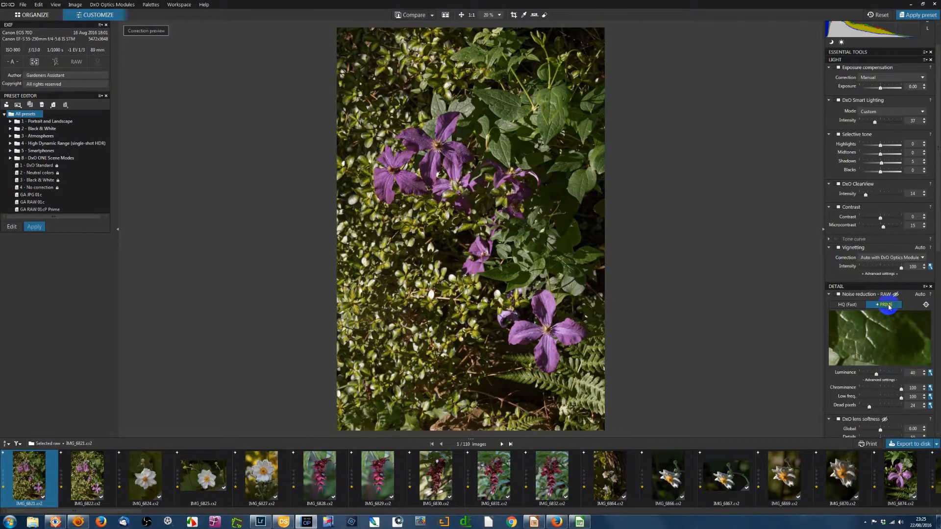
scroll(890, 307, down, 3)
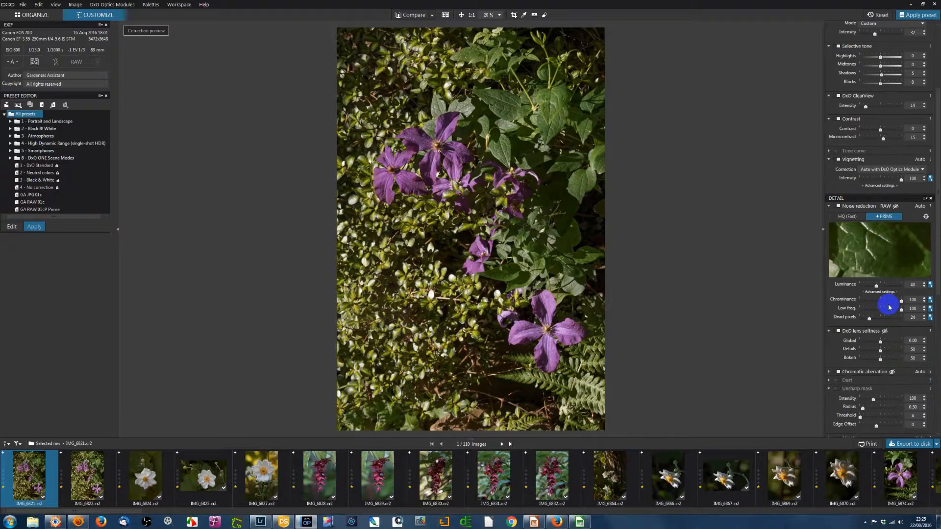
scroll(890, 308, down, 1)
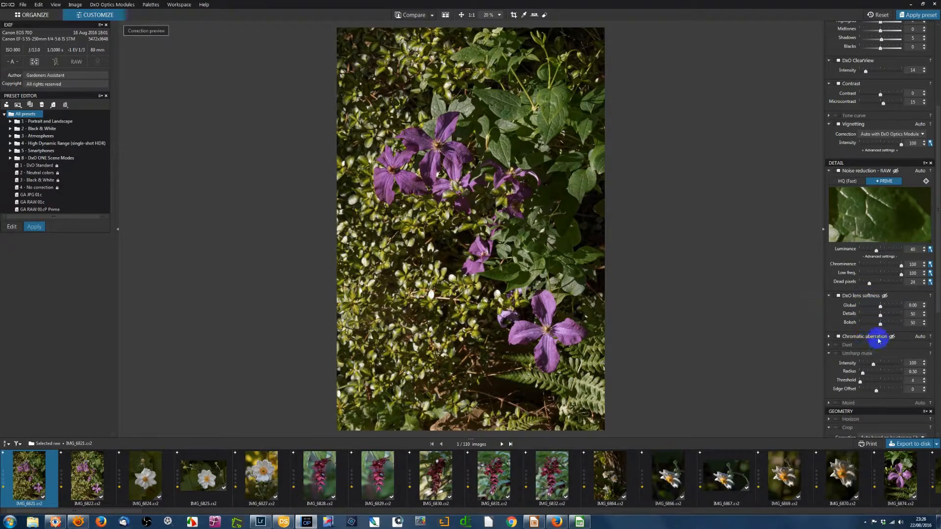
scroll(788, 307, down, 1)
scroll(787, 307, up, 1)
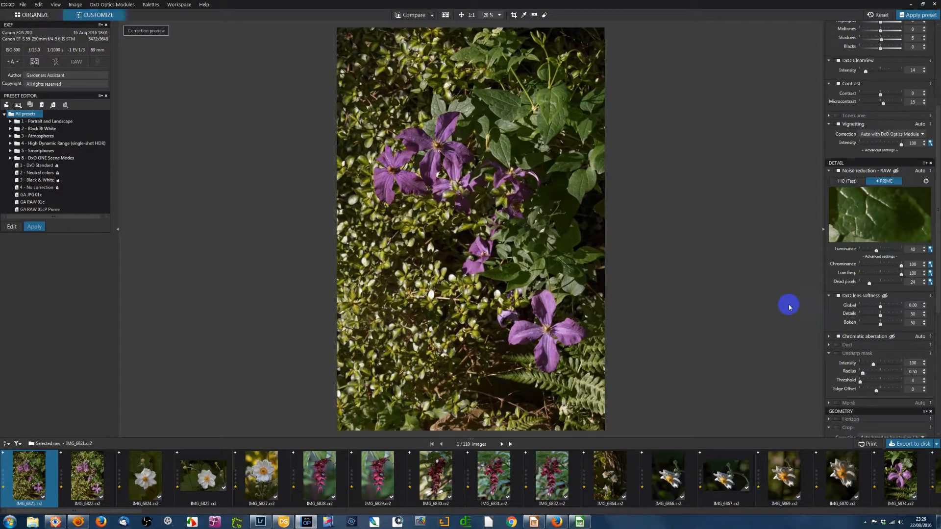
scroll(884, 343, down, 2)
scroll(885, 346, down, 3)
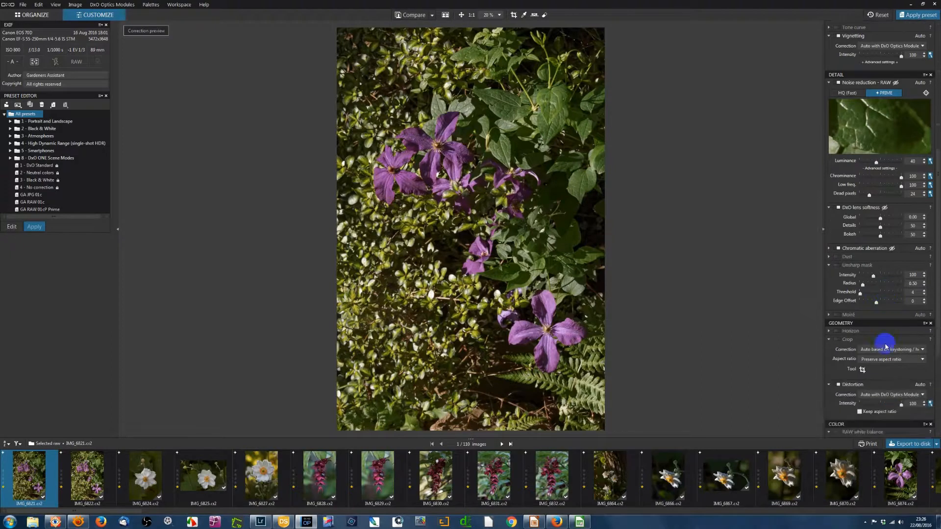
scroll(885, 346, down, 4)
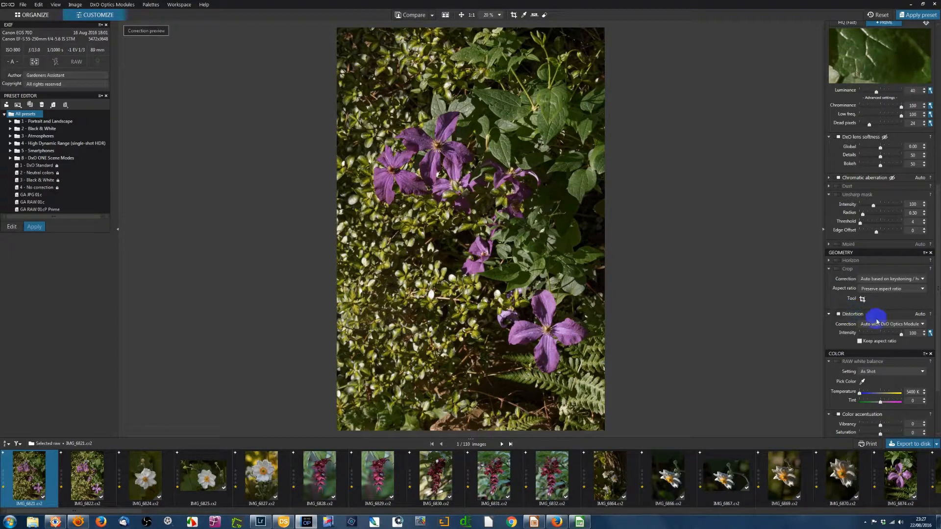
scroll(887, 322, down, 3)
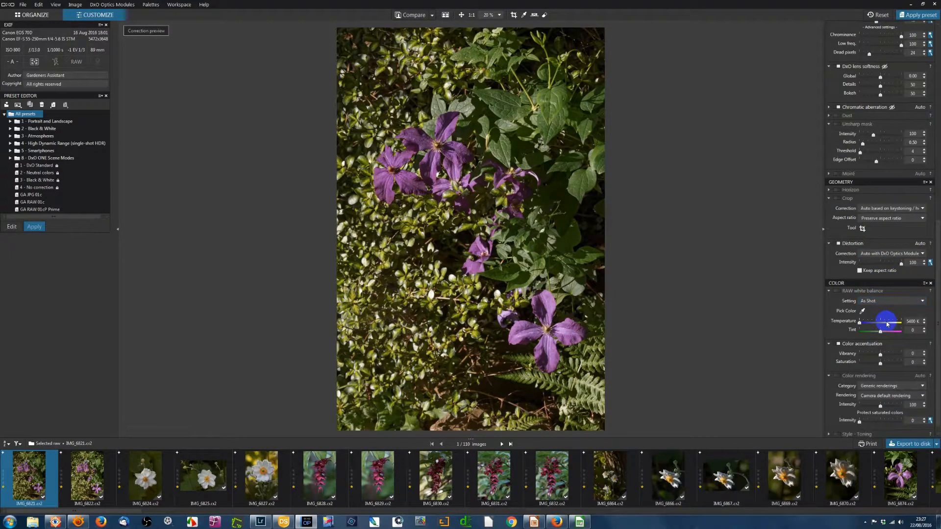
scroll(888, 323, down, 1)
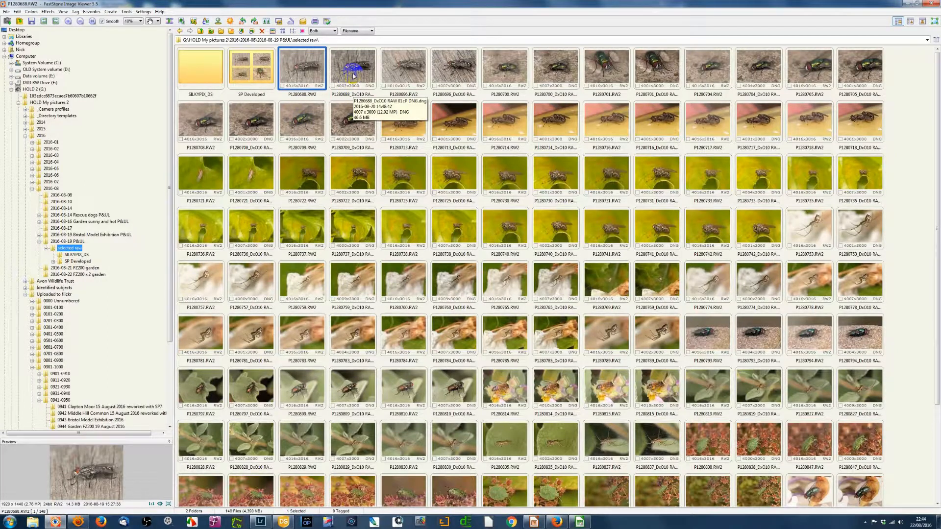
Show the FastStone selected raw folder as a file name list, and switch to the Workflow stages slide in LibreOffice Impress
click(294, 32)
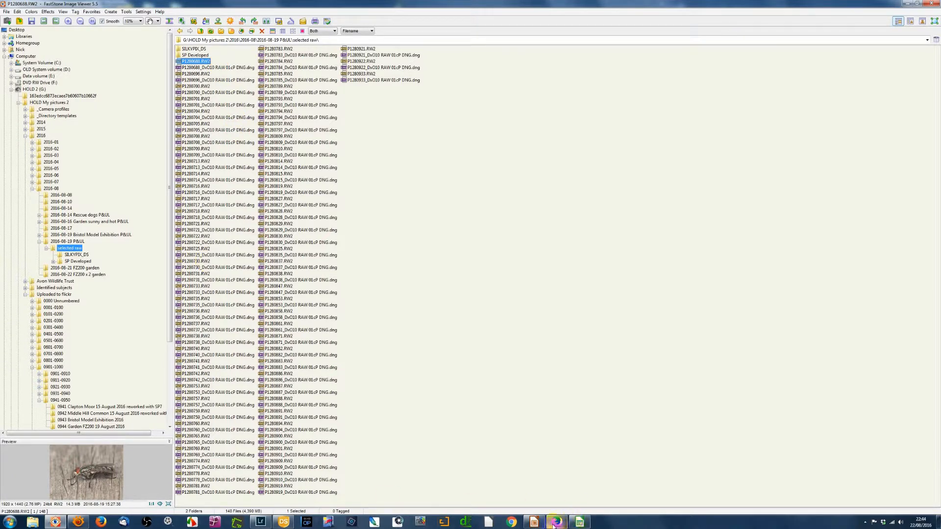
click(534, 521)
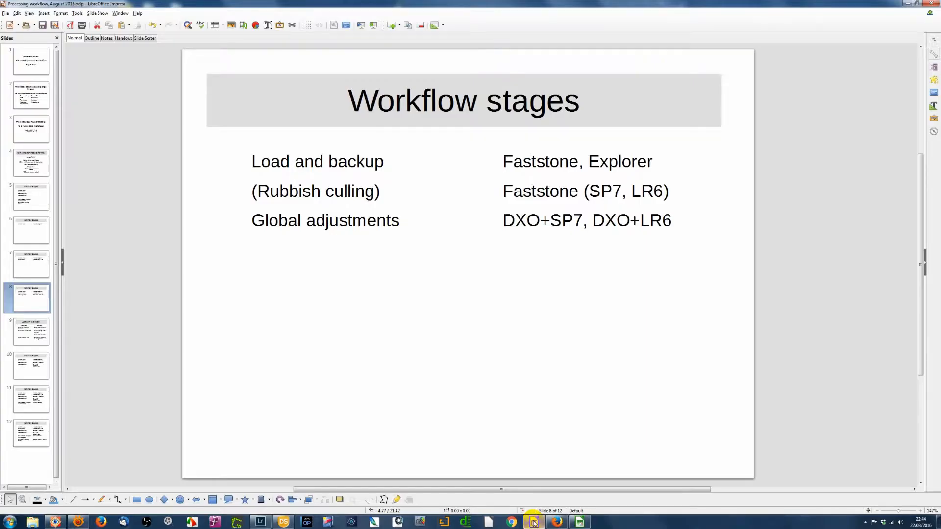
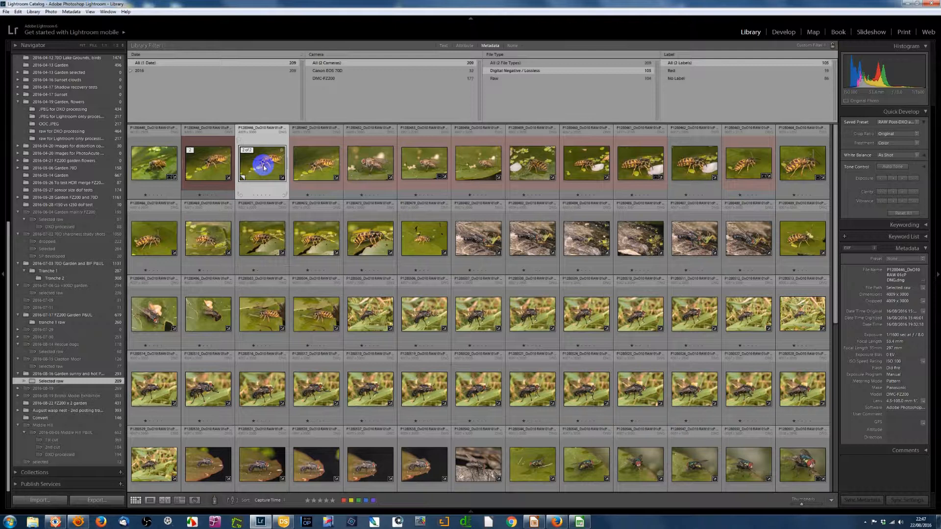
Select all the filtered DNG photos in Lightroom and look through the saved user presets without applying one
key(ctrl+a)
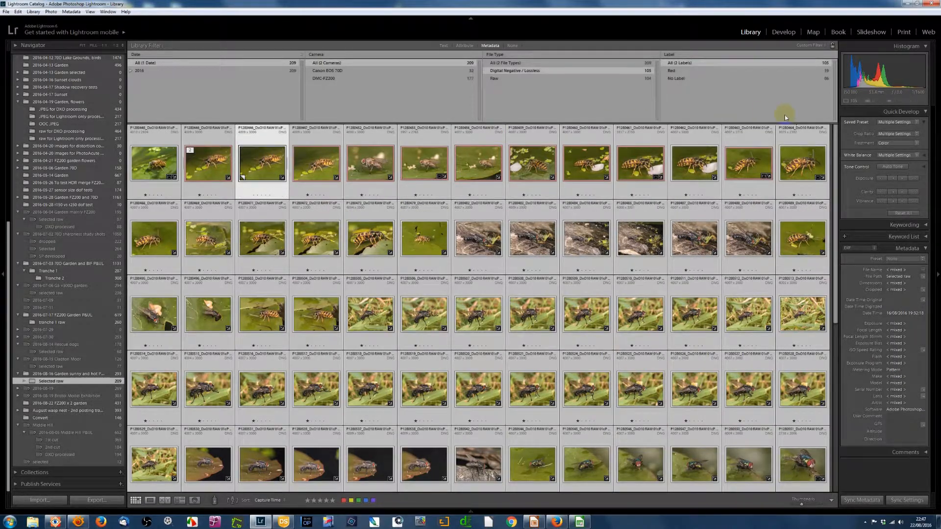
click(917, 122)
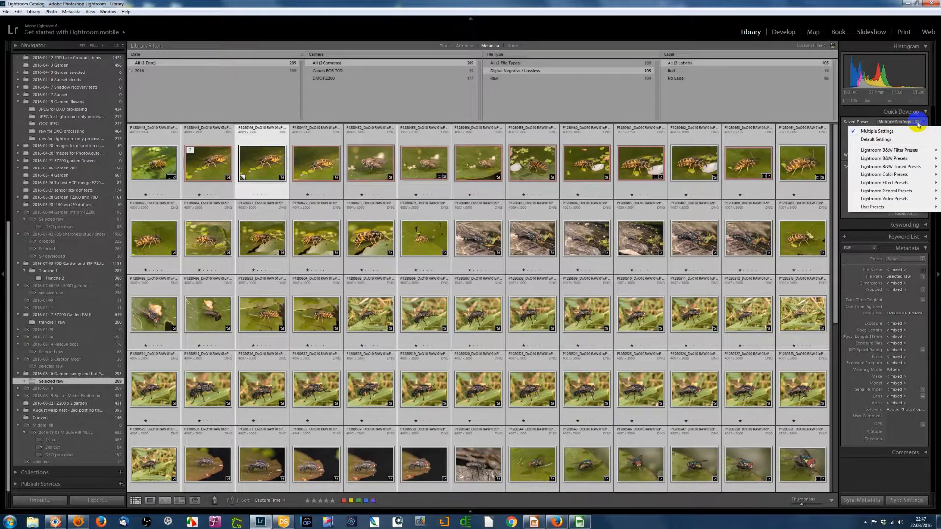
mouse_move(877, 207)
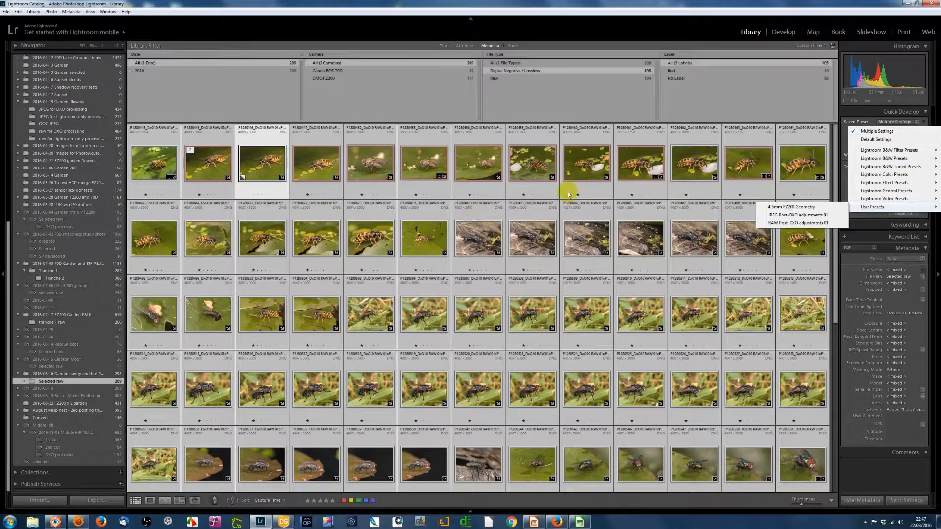
click(261, 169)
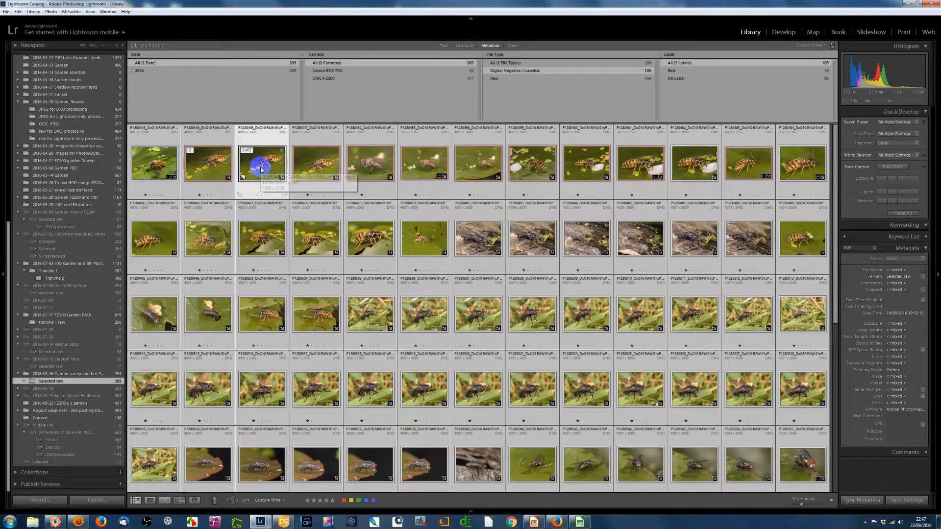
Select only the second copy of the P1280446 wasp photo and open it for developing
ctrl+click(261, 169)
click(262, 169)
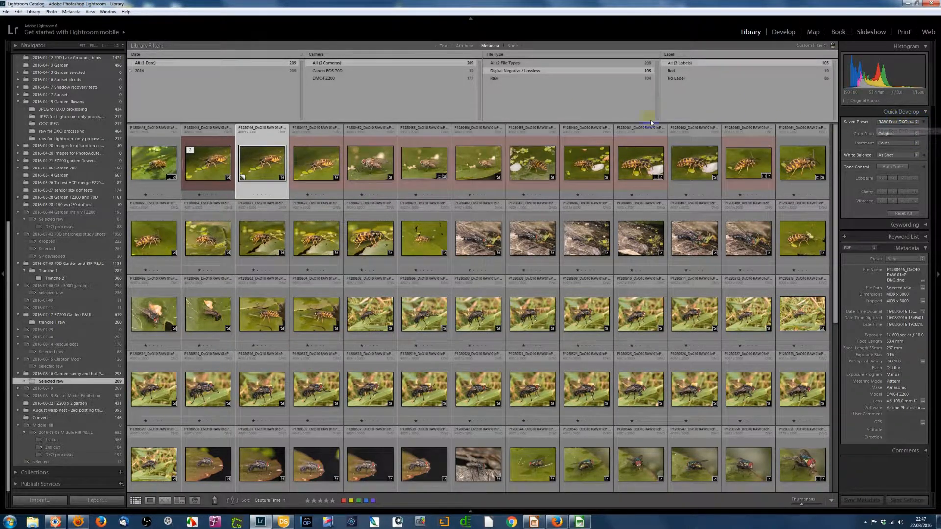
click(787, 32)
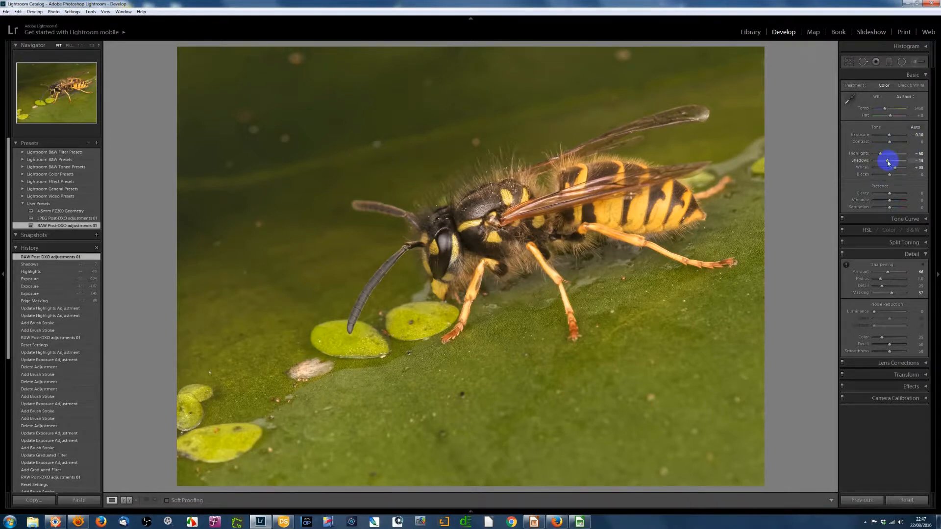
Lower the wasp photo's Shadows to -21, and try a Clarity adjustment before resetting it to 0
key(Up)
mouse_move(888, 163)
mouse_down()
mouse_move(906, 165)
mouse_move(862, 165)
mouse_move(887, 165)
mouse_up()
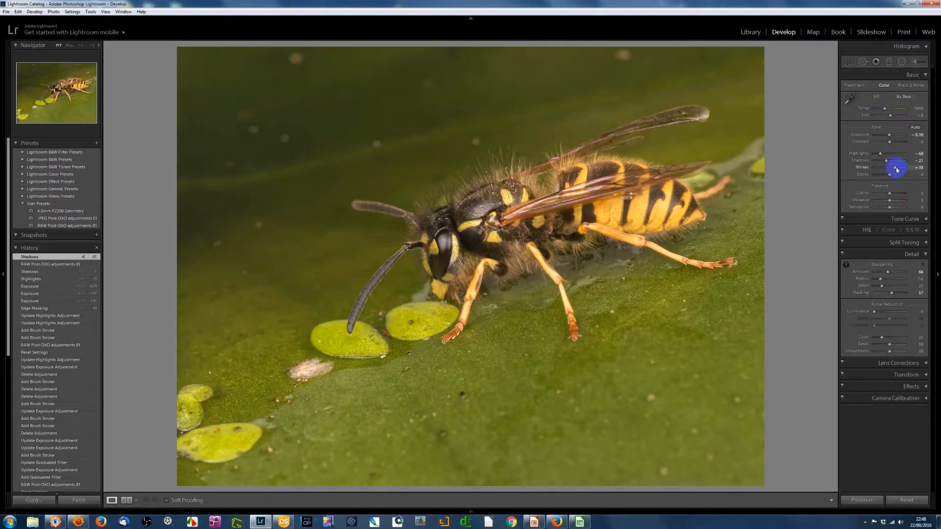
drag(889, 194, 891, 195)
double_click(891, 195)
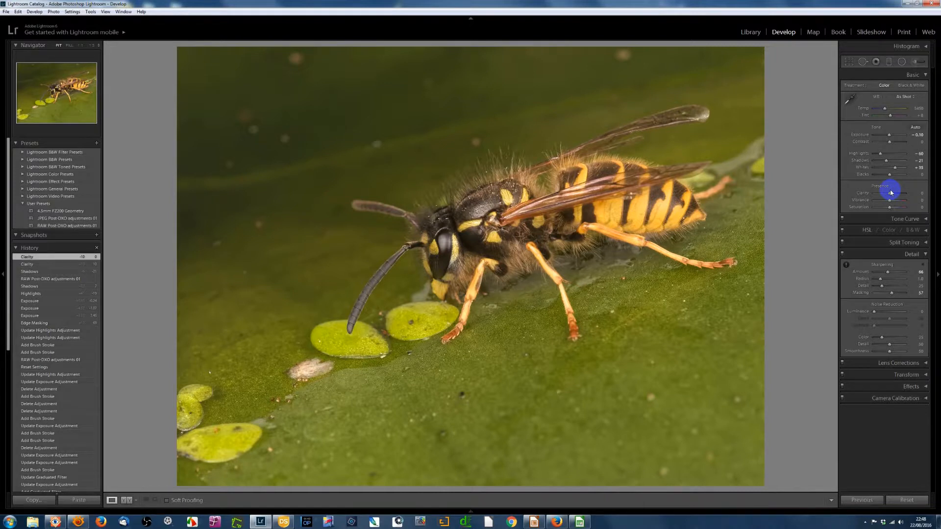
Draw a diagonal graduated filter across the dark background above and behind the wasp's head, with its Highlights reset to 0
click(889, 63)
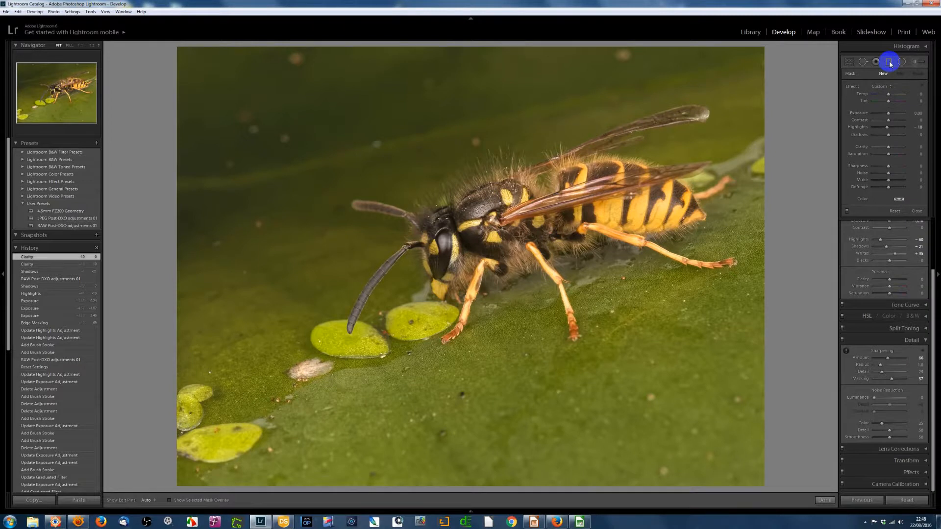
double_click(887, 129)
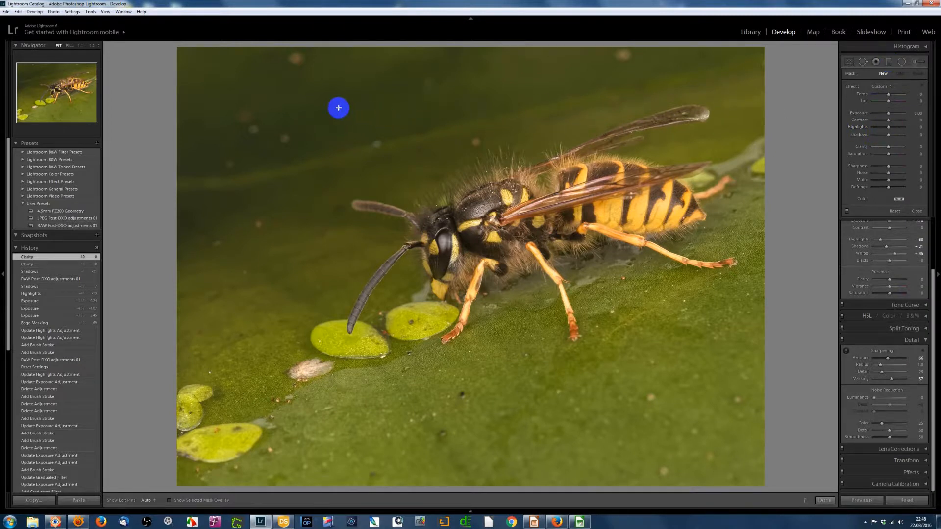
mouse_move(273, 98)
mouse_down()
mouse_move(419, 262)
mouse_move(379, 277)
mouse_up()
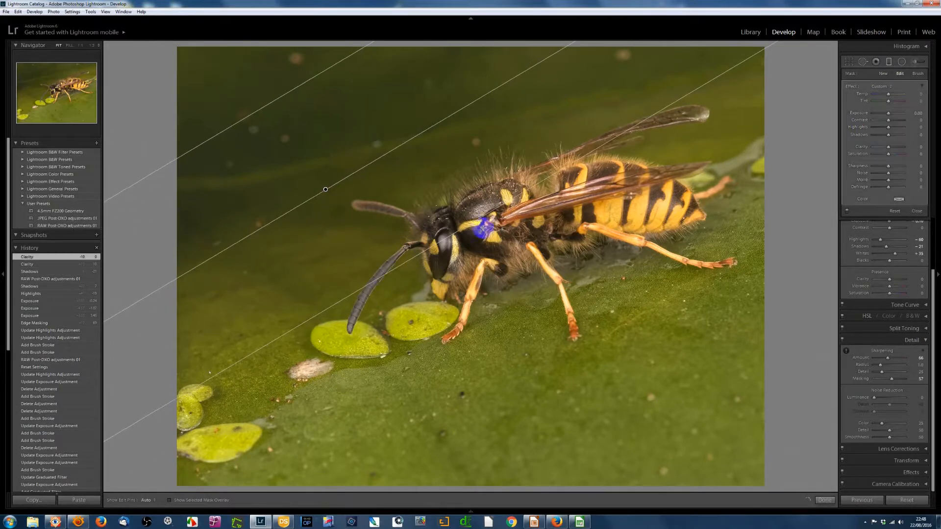
Raise the graduated filter's Exposure to 1.14, move the filter closer to the wasp's head, and check its mask coverage
drag(889, 117, 893, 116)
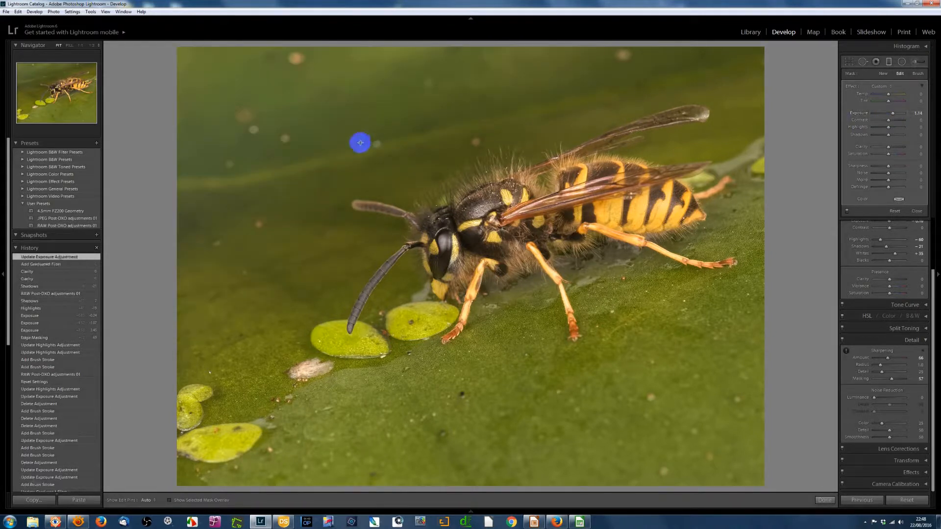
drag(332, 196, 353, 215)
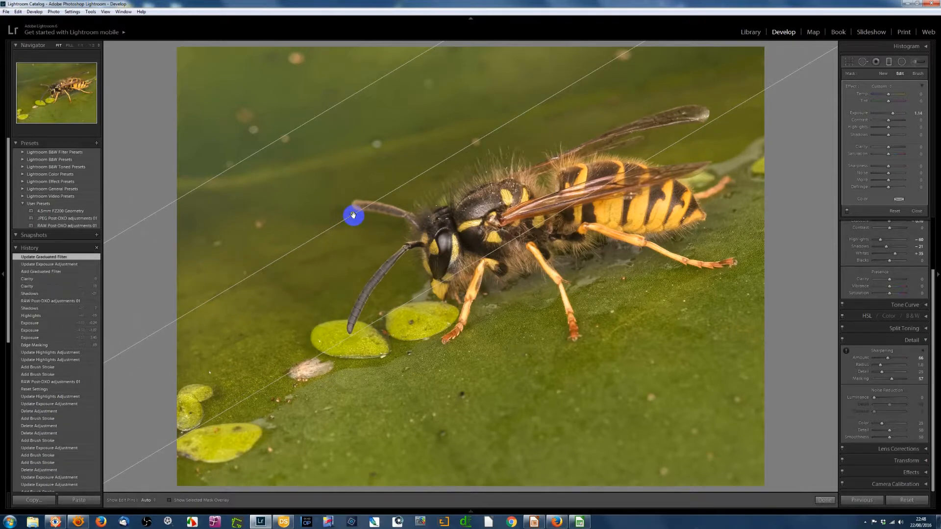
mouse_move(352, 215)
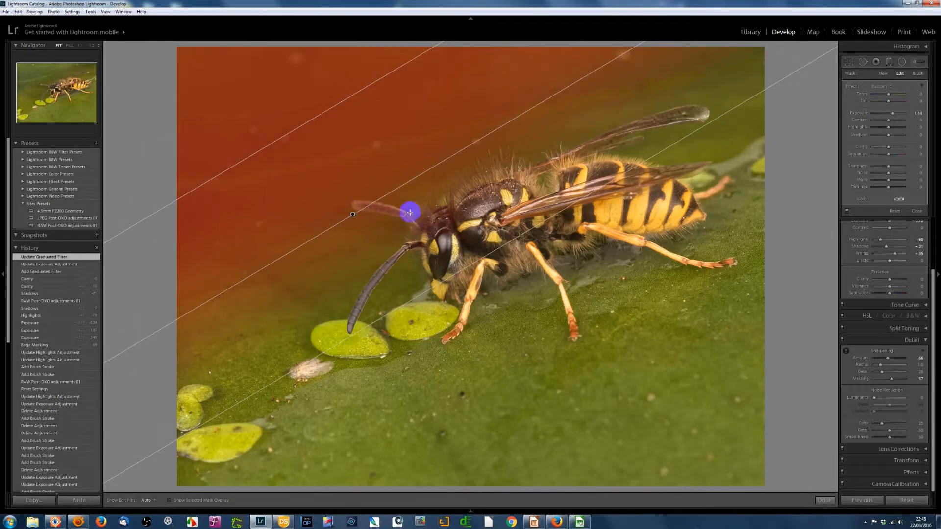
Add a large radial filter centred on the wasp's head, try a Saturation change and reset it to 0, and close the filter
click(902, 62)
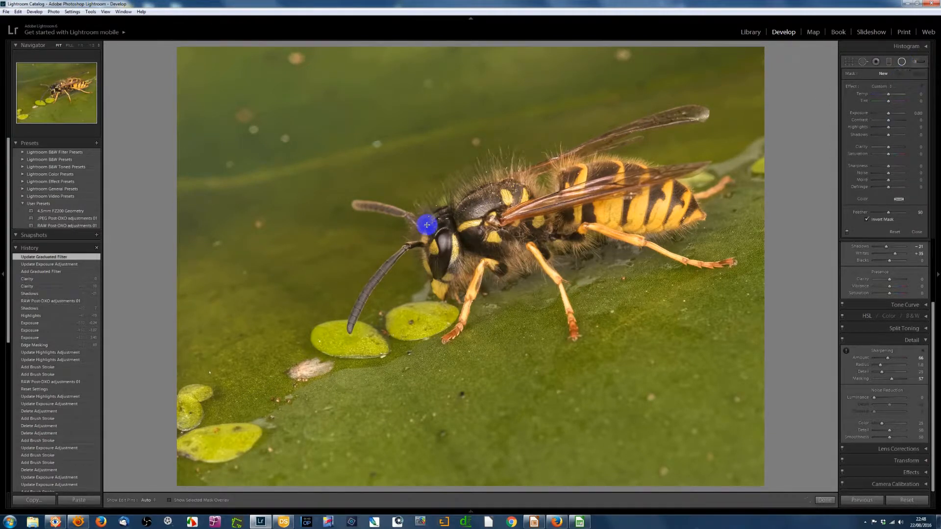
drag(426, 225, 621, 396)
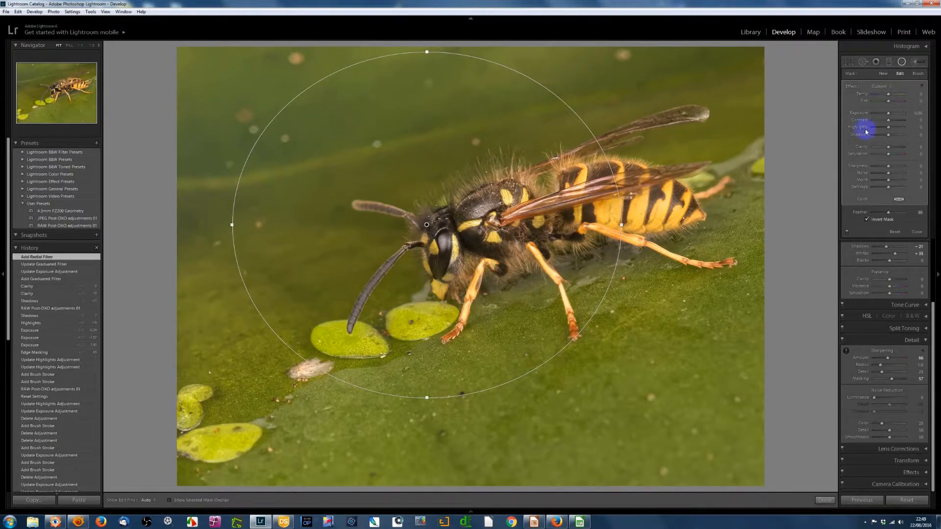
mouse_move(888, 156)
mouse_down()
mouse_move(912, 156)
mouse_move(842, 155)
mouse_move(885, 155)
mouse_up()
double_click(888, 156)
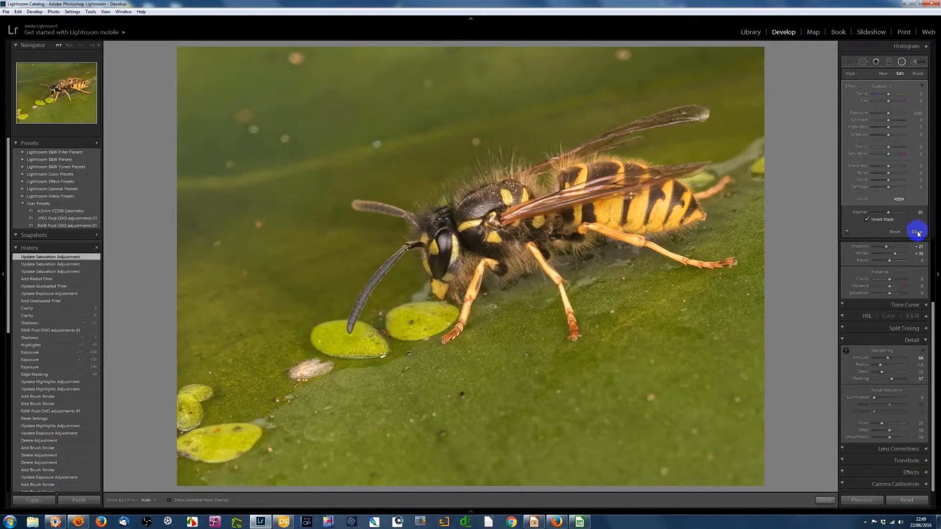
click(916, 232)
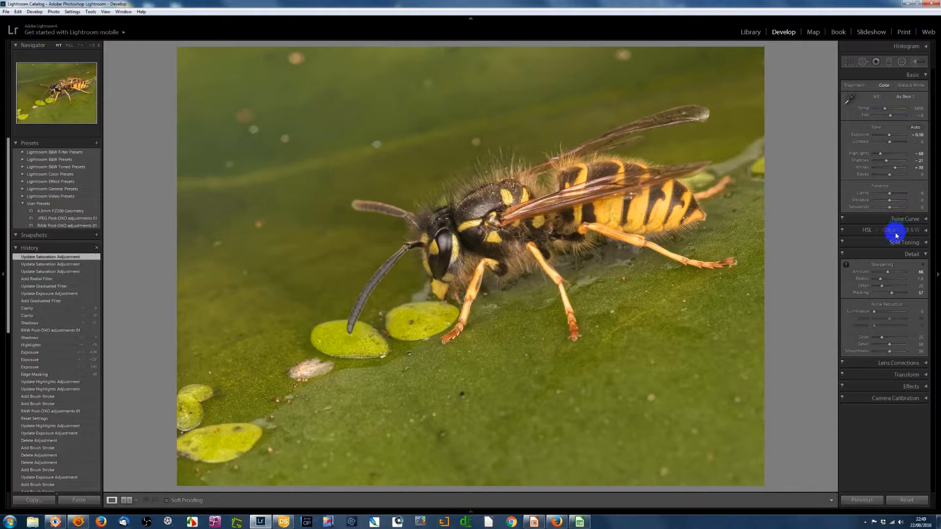
Preview the wasp photo's sharpening mask across low and high values, and set the sharpening Masking to 54
alt+click(893, 293)
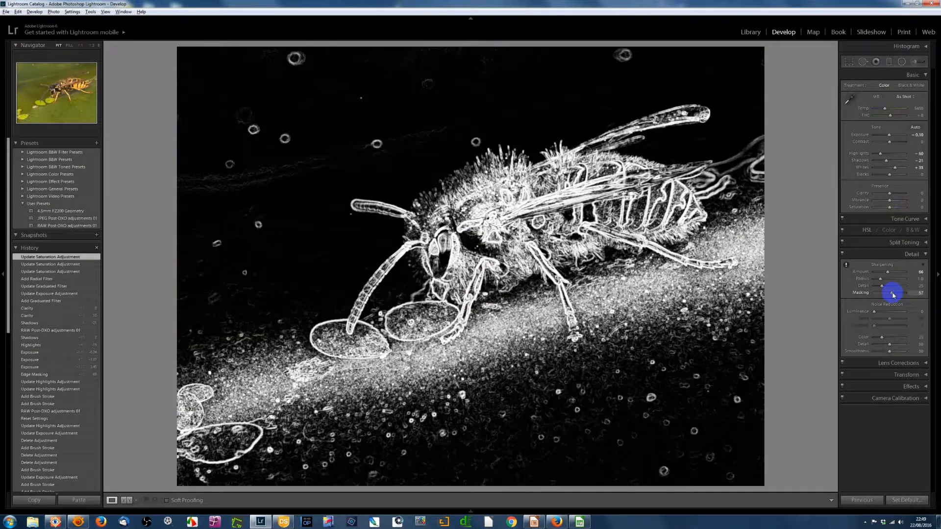
drag(892, 294, 877, 294)
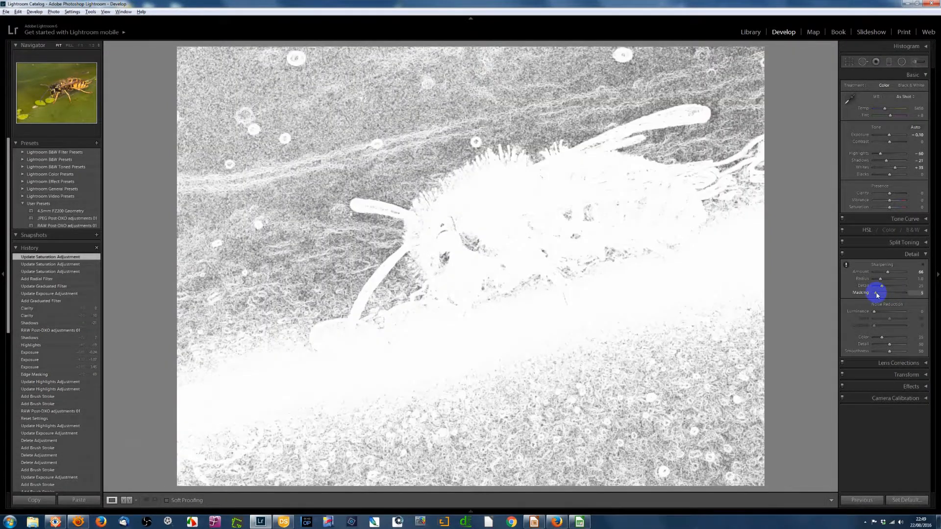
drag(876, 294, 892, 295)
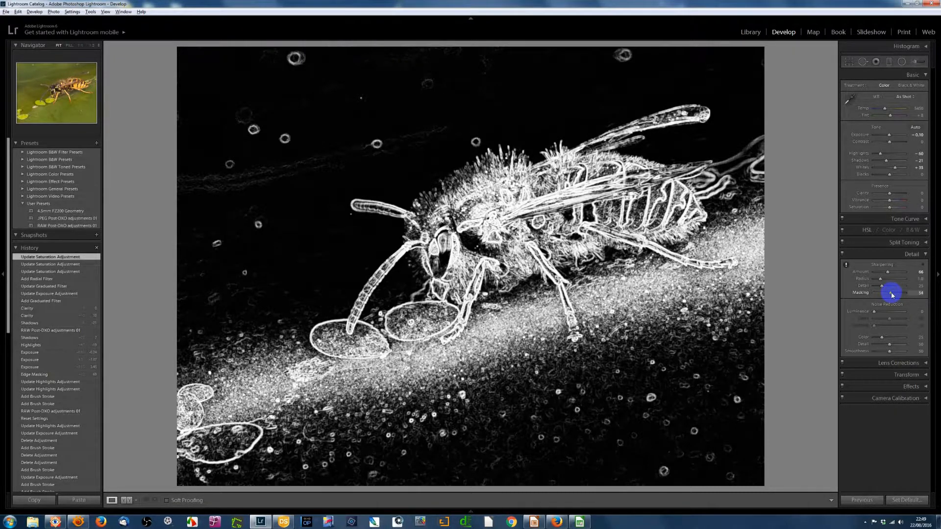
drag(892, 294, 892, 294)
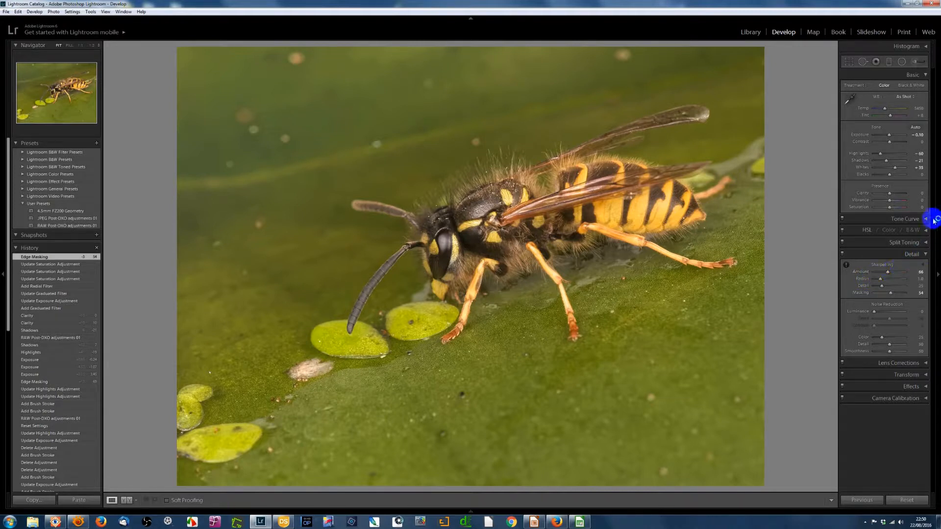
Paint an adjustment brush stroke with raised Exposure along the wasp from its head to its abdomen, and reset the stroke's Exposure to 0
click(913, 63)
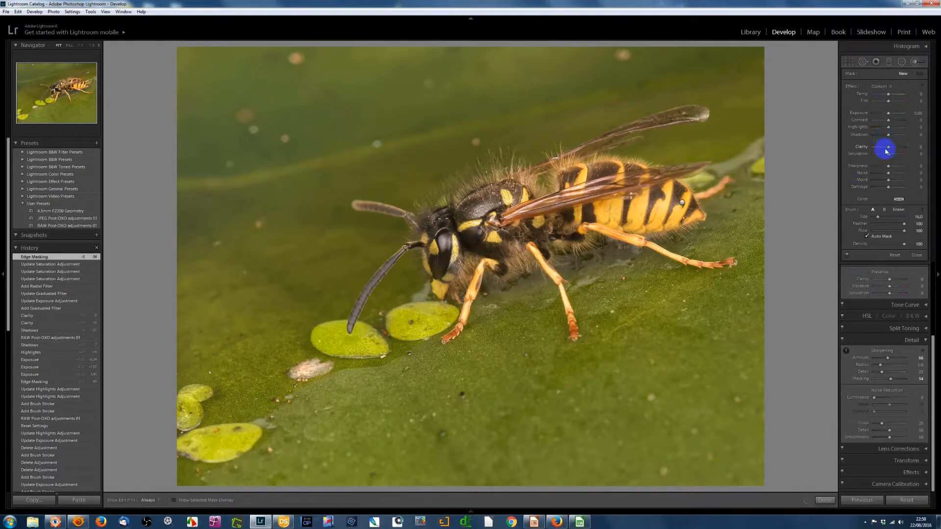
drag(889, 118, 900, 116)
mouse_move(456, 235)
mouse_down()
mouse_move(499, 214)
mouse_move(571, 202)
mouse_move(657, 205)
mouse_up()
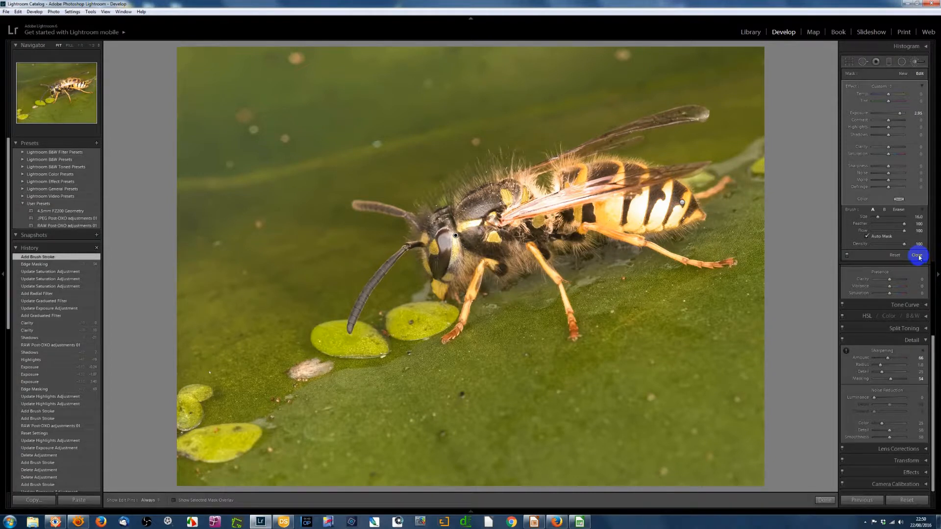
double_click(902, 115)
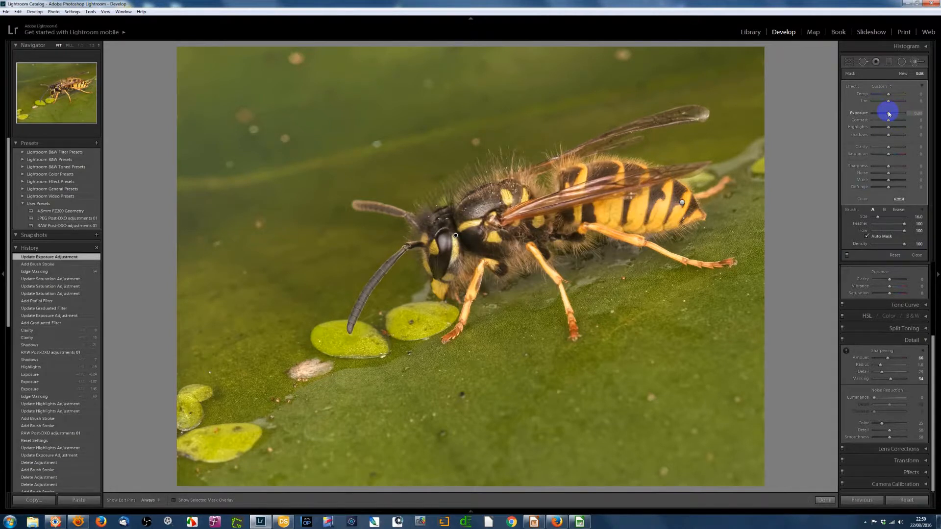
Try a Clarity change and Highlights at -100 on the brushed wasp area, resetting each to 0
mouse_move(888, 147)
mouse_down()
mouse_move(914, 151)
mouse_move(870, 150)
mouse_move(918, 147)
mouse_move(888, 148)
mouse_up()
double_click(887, 148)
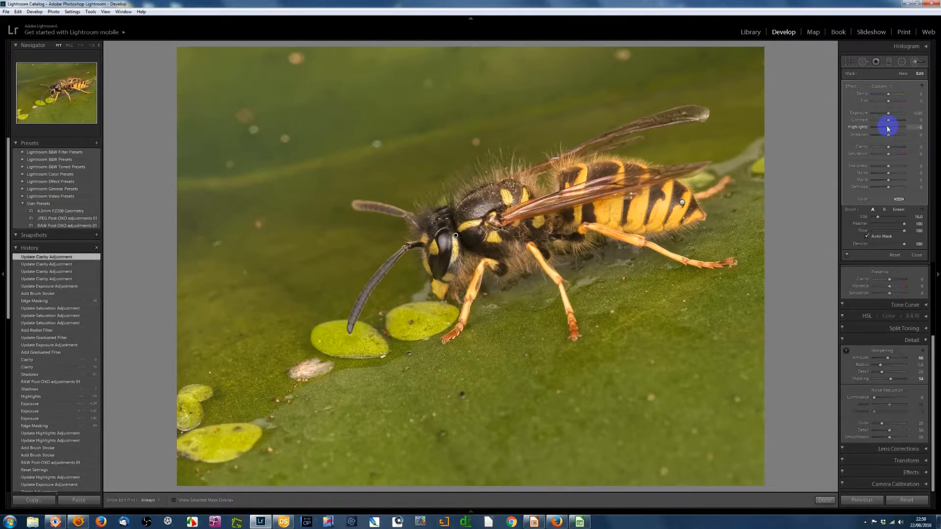
mouse_move(888, 127)
mouse_down()
mouse_move(908, 133)
mouse_move(828, 133)
mouse_up()
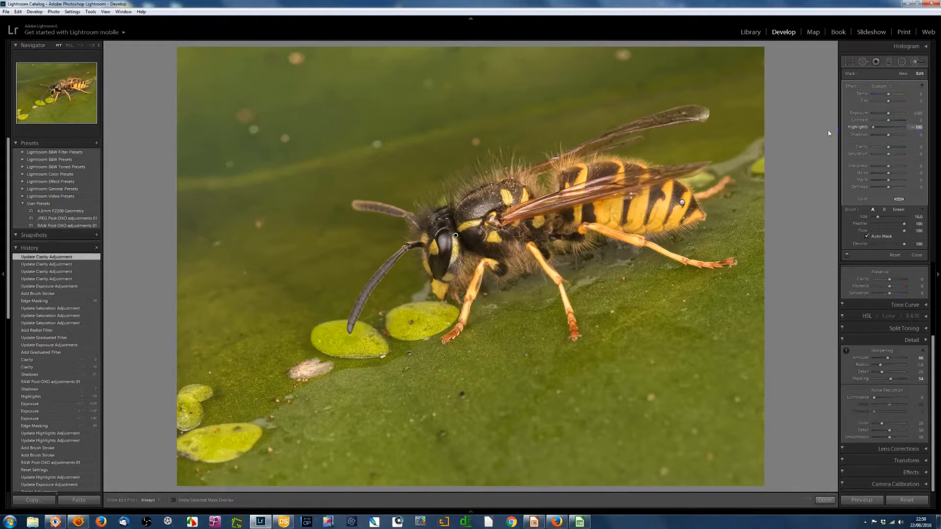
double_click(873, 127)
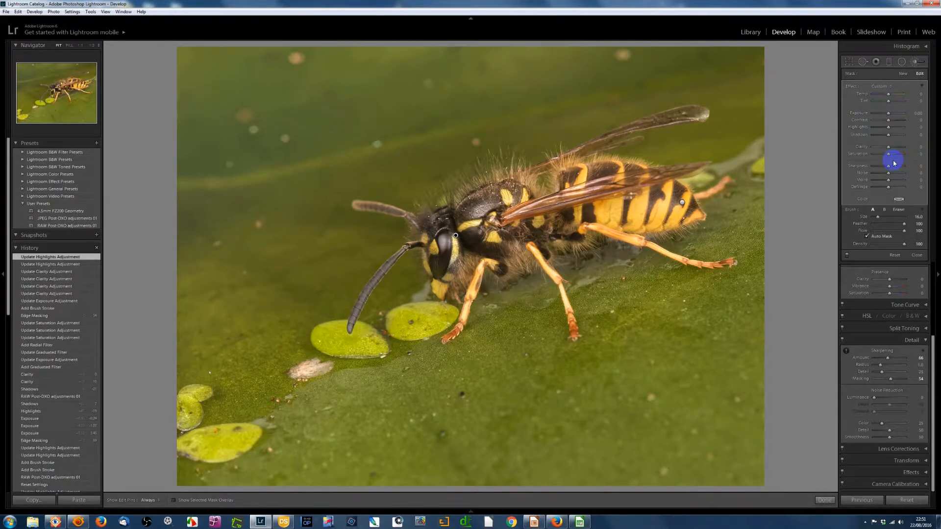
Select the existing graduated filter to review its placement on the wasp photo, and return to the Library grid to look over the processed photos
click(888, 62)
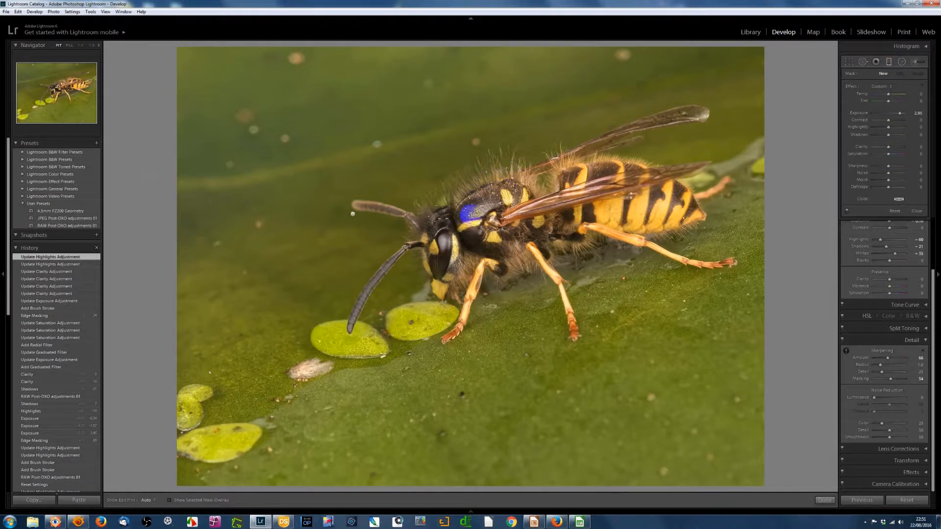
click(354, 215)
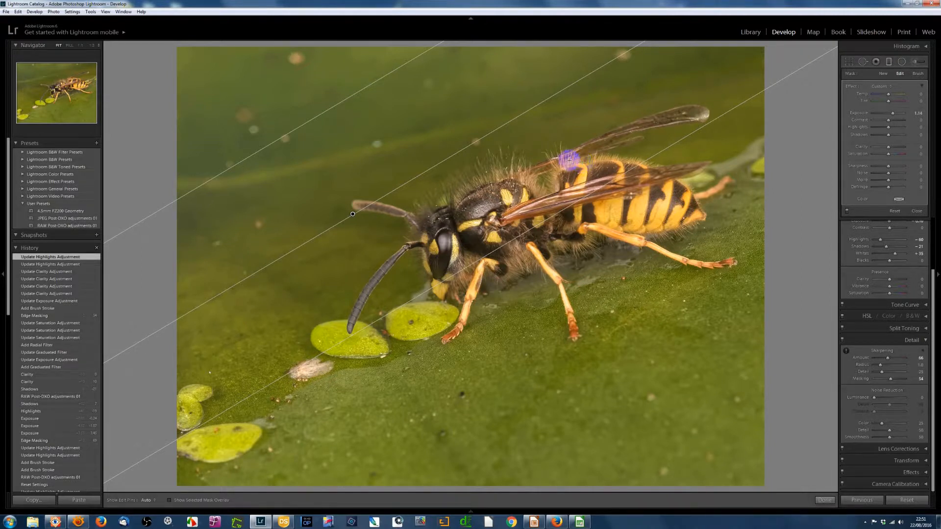
click(750, 33)
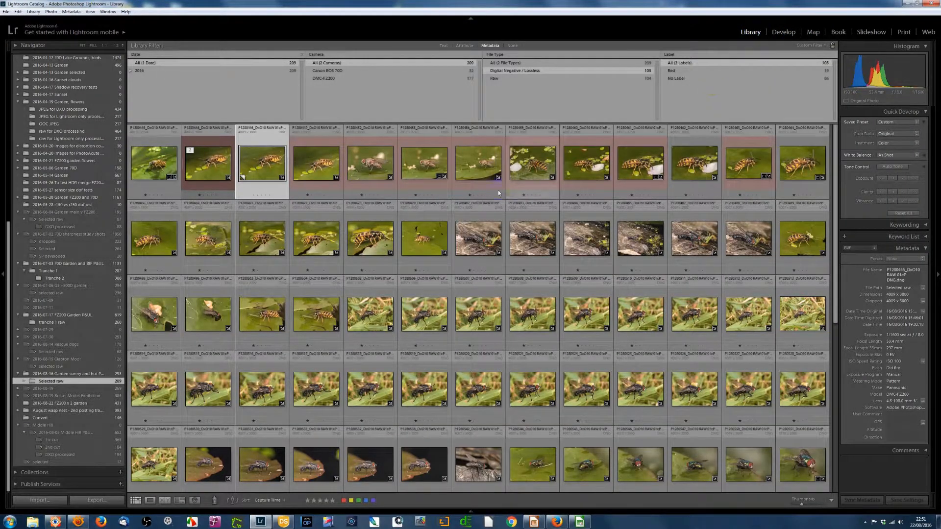
click(208, 165)
click(645, 172)
click(310, 173)
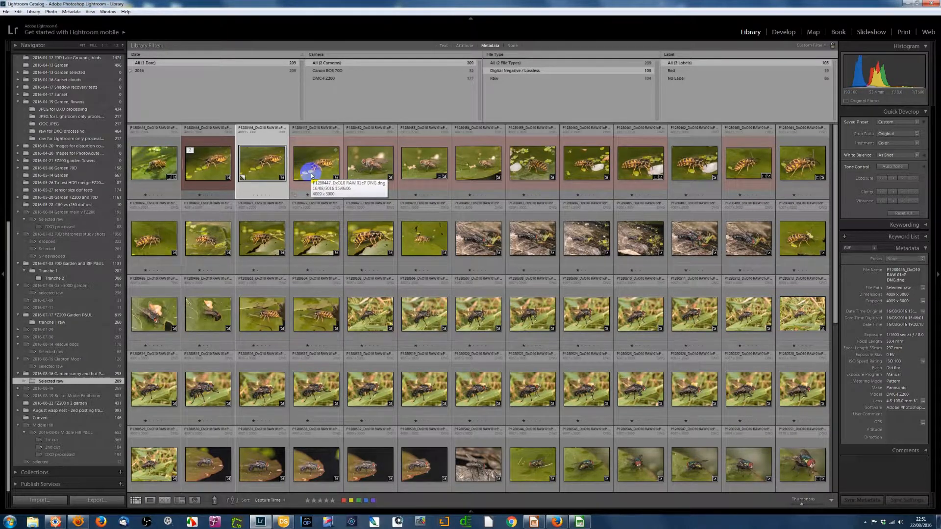
Add an attribute filter for the red label to the Digital Negative metadata filter on the Selected raw folder
click(489, 45)
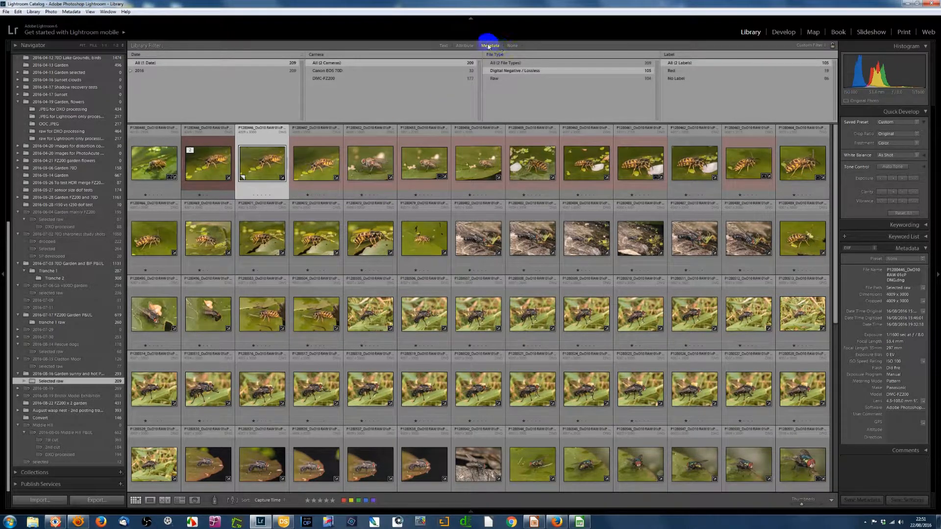
click(488, 45)
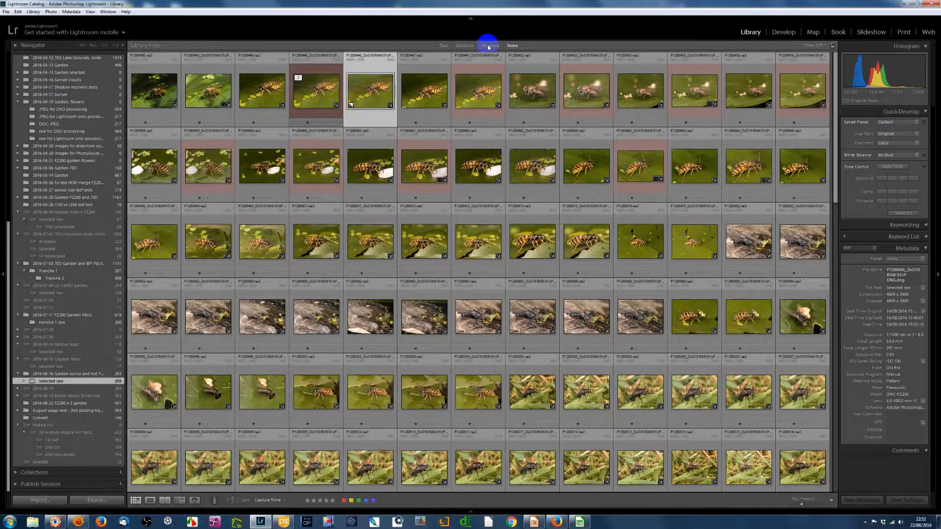
click(489, 46)
shift+click(467, 45)
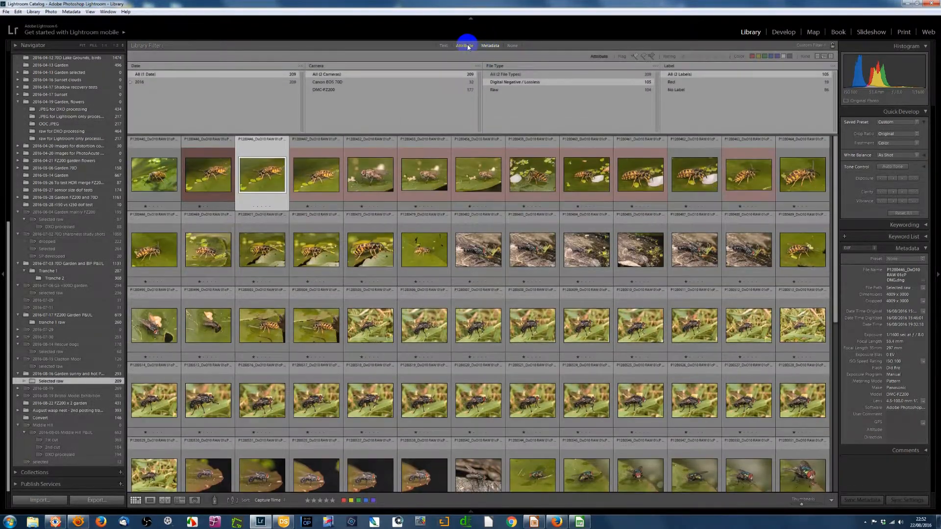
click(753, 56)
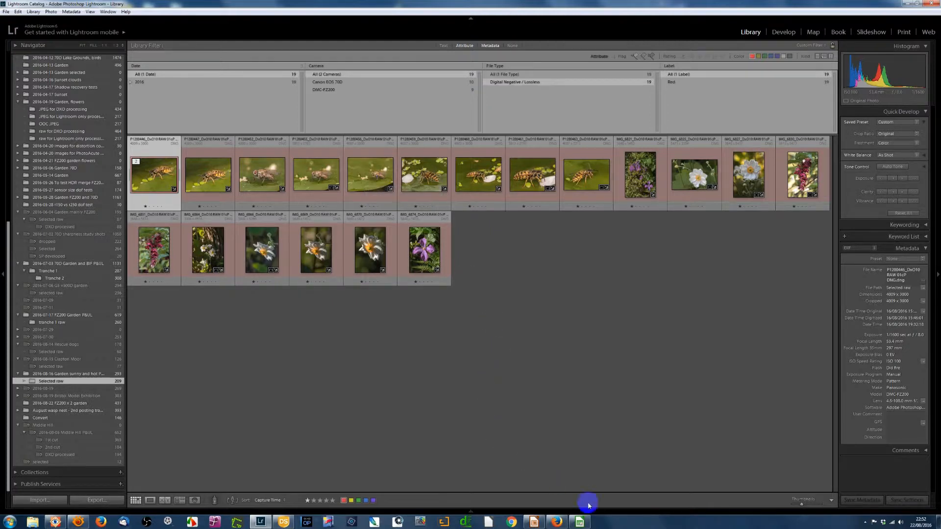
Switch to LibreOffice Impress, show the global adjustments stage of the Workflow stages slides, and switch to SILKYPIX Developer Studio Pro 7
click(540, 523)
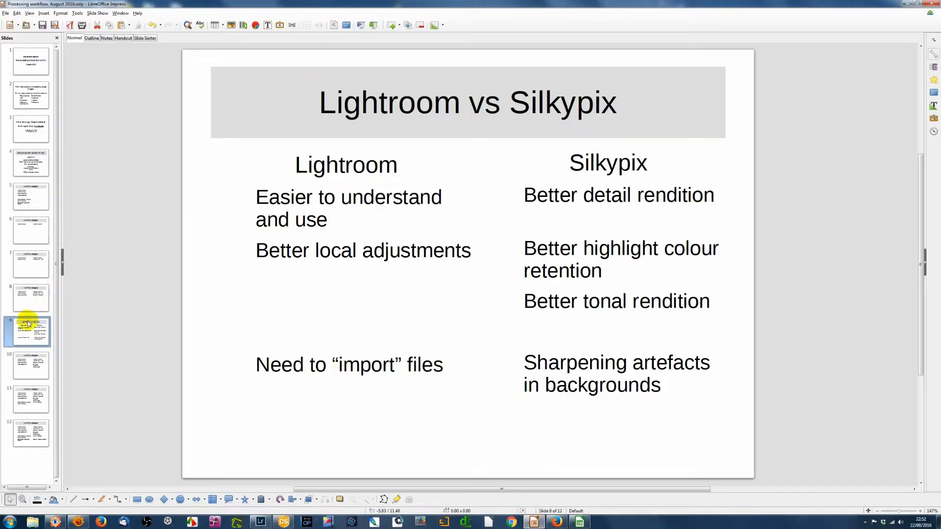
click(31, 301)
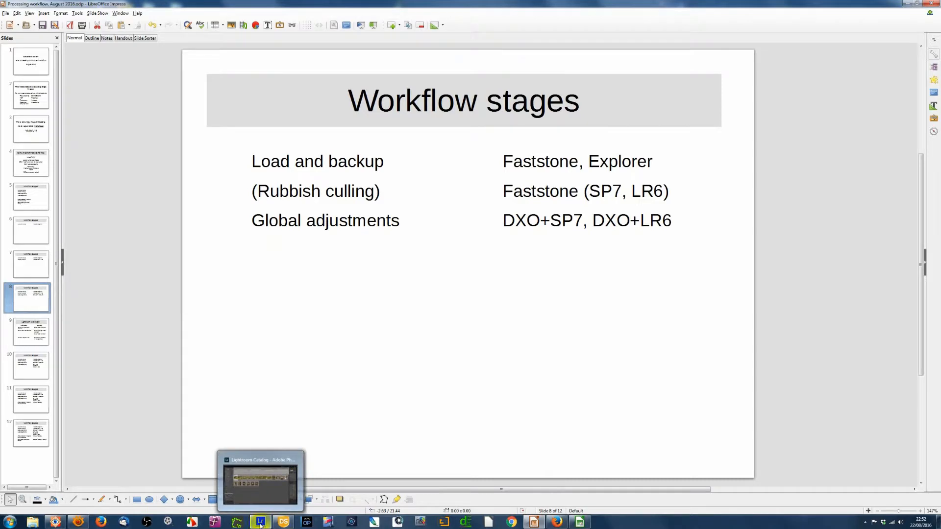
click(283, 522)
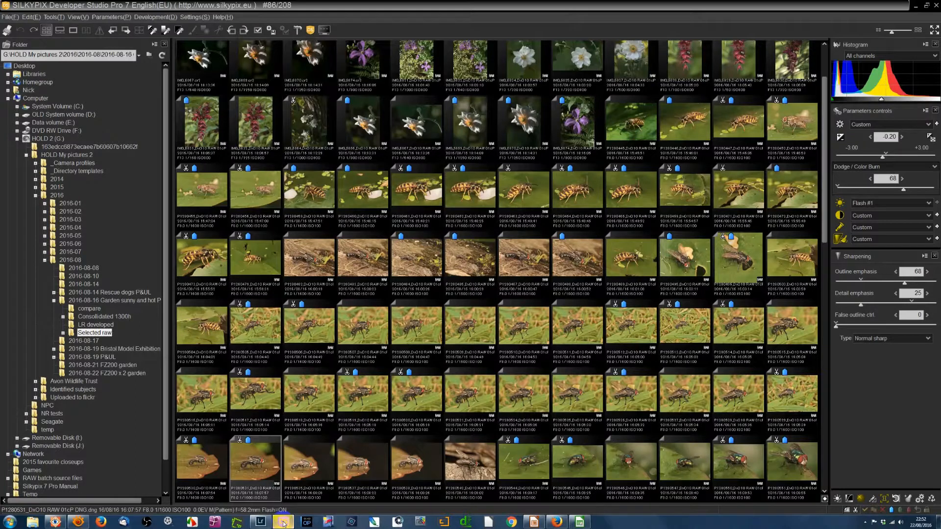
scroll(332, 214, up, 2)
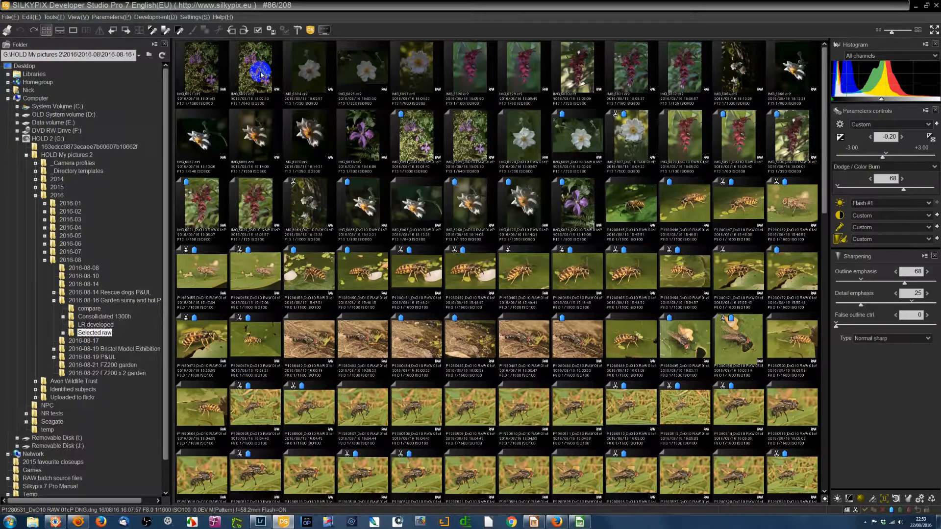
Review the available image filter criteria and the thumbnail sort keys, cancelling both dialogs
click(78, 18)
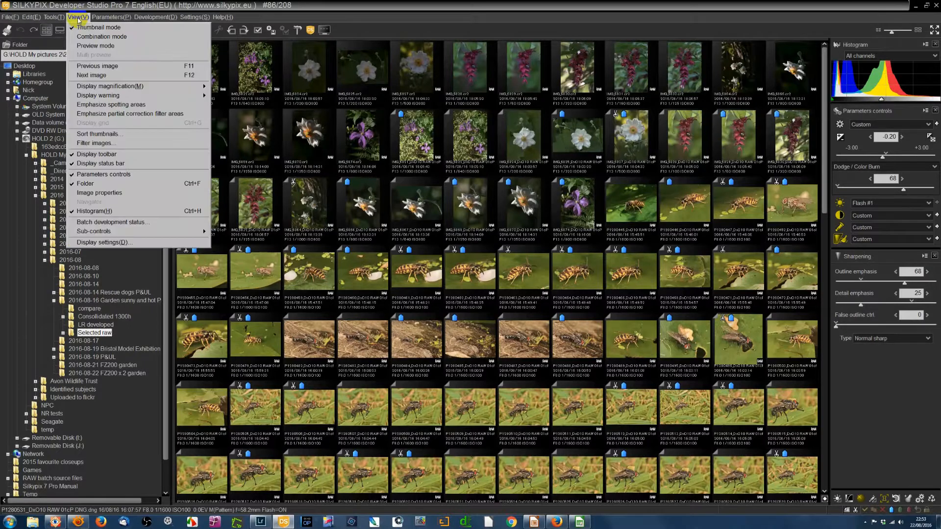
click(106, 143)
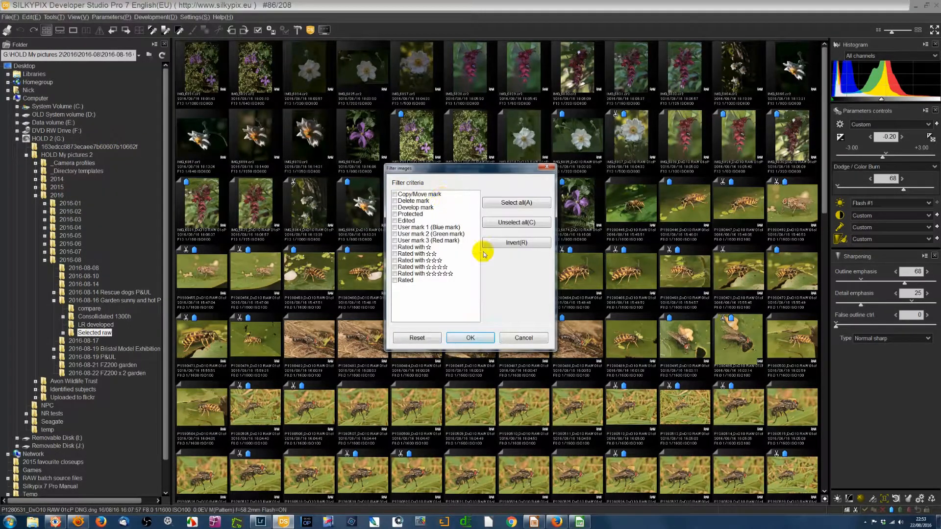
click(522, 338)
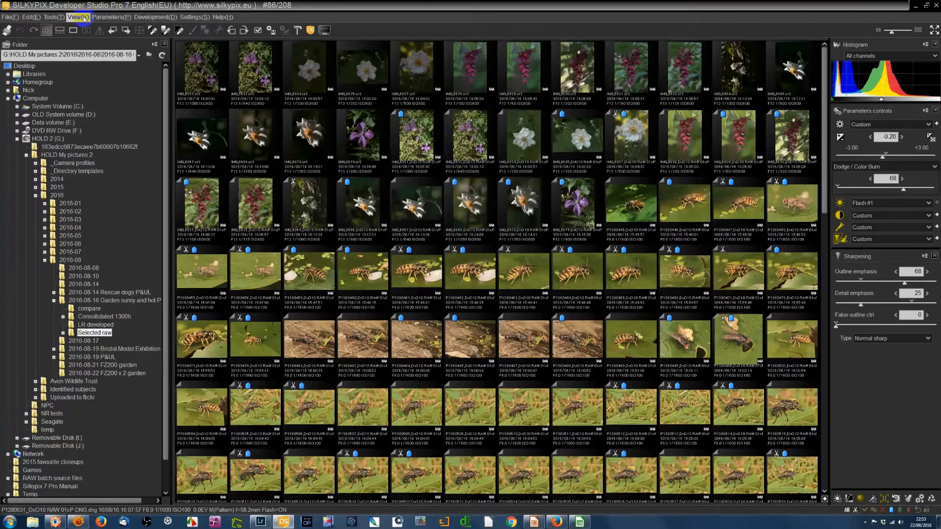
click(84, 18)
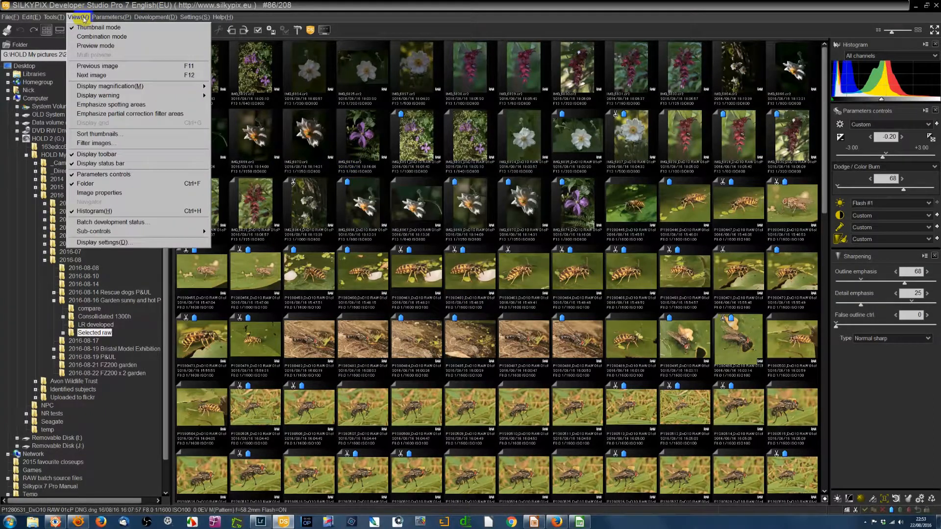
click(111, 134)
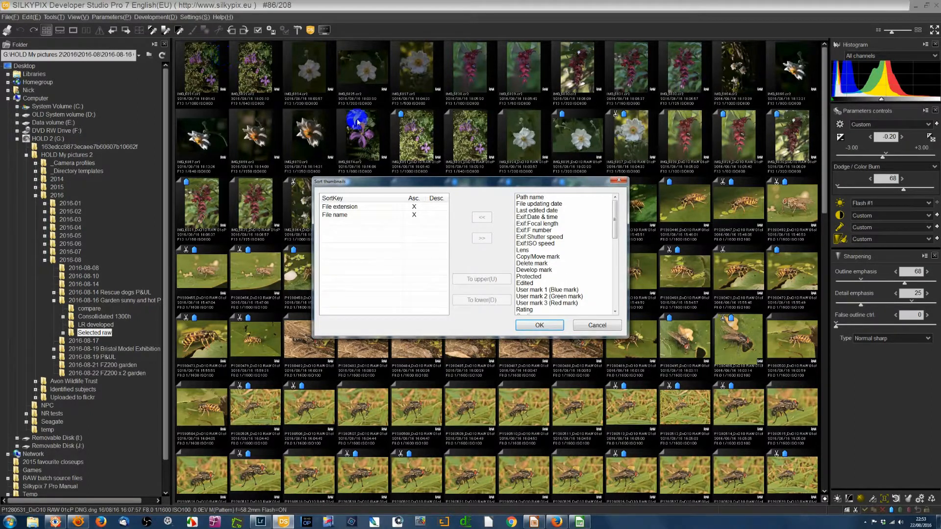
click(598, 325)
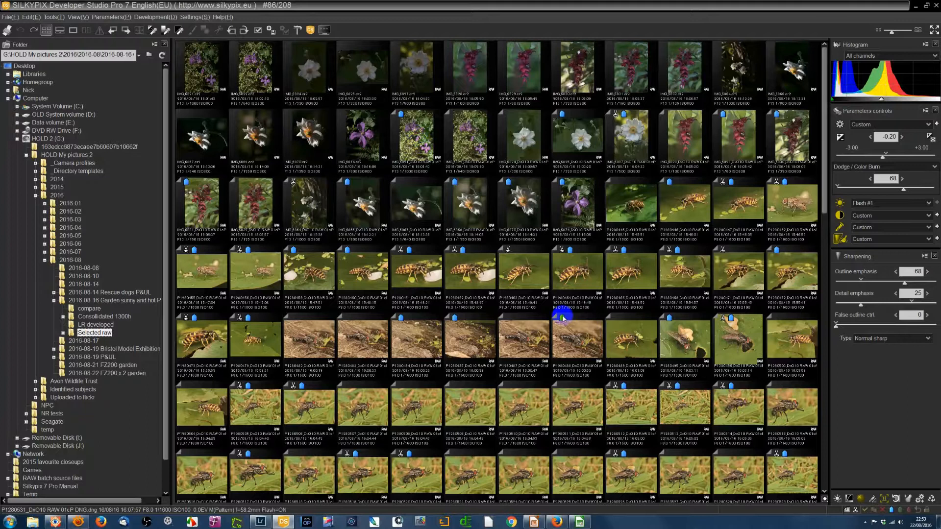
Select the whole run of DxO-processed DNG photos, from IMG_6821 through the last one before the rw2 wasp originals
scroll(580, 372, down, 10)
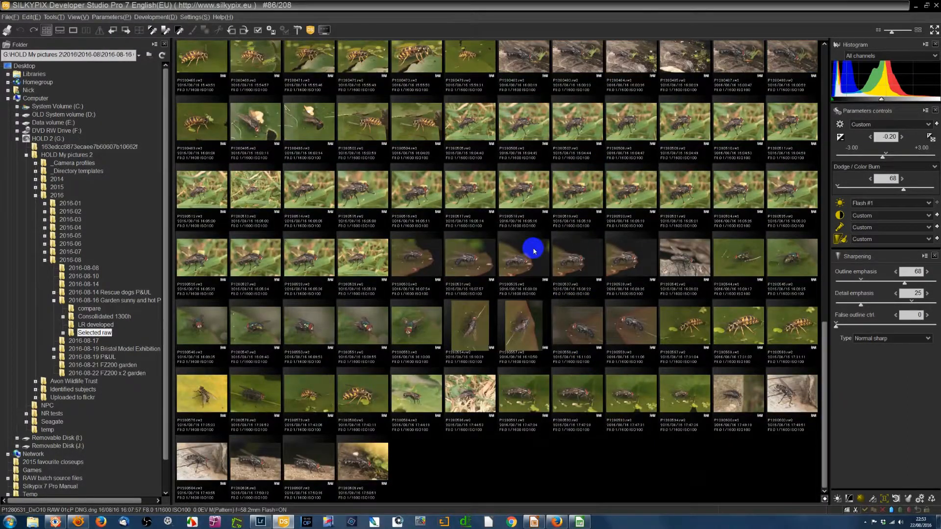
scroll(533, 250, up, 10)
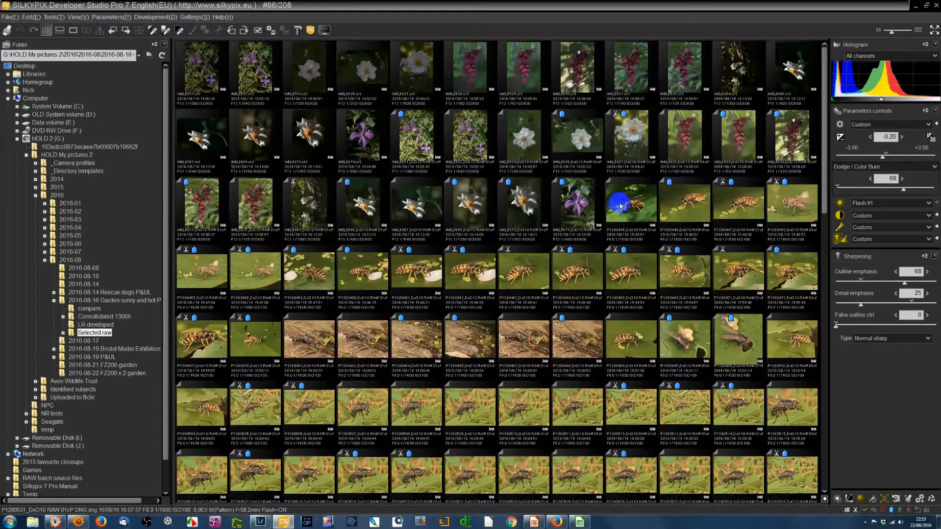
click(421, 135)
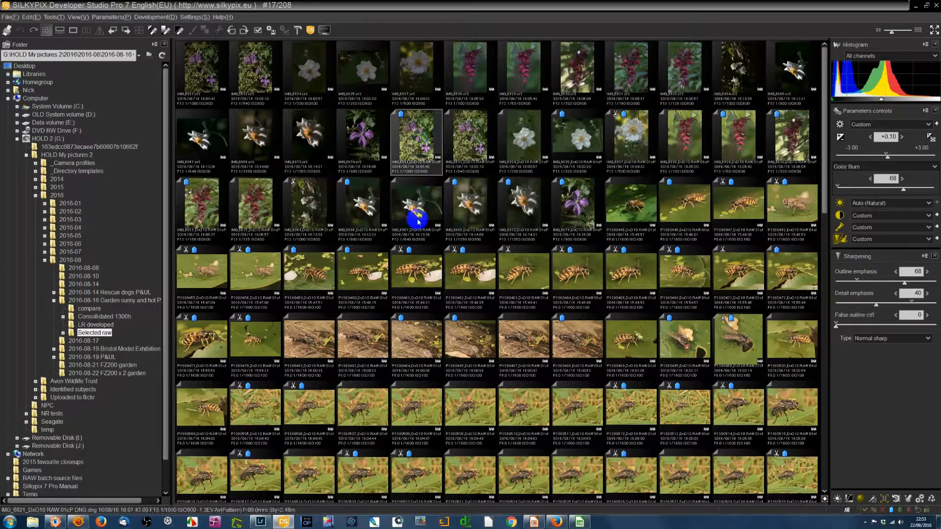
scroll(418, 222, down, 2)
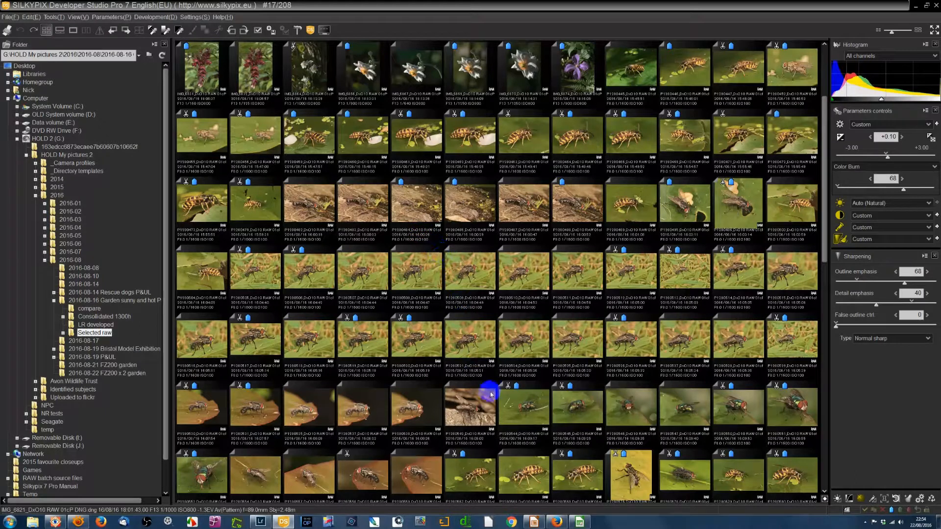
scroll(490, 391, down, 2)
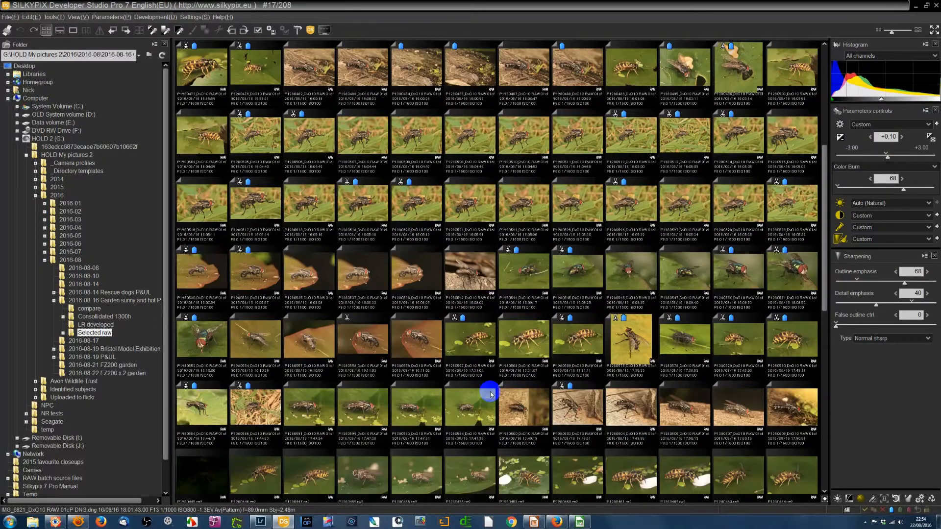
scroll(490, 393, down, 2)
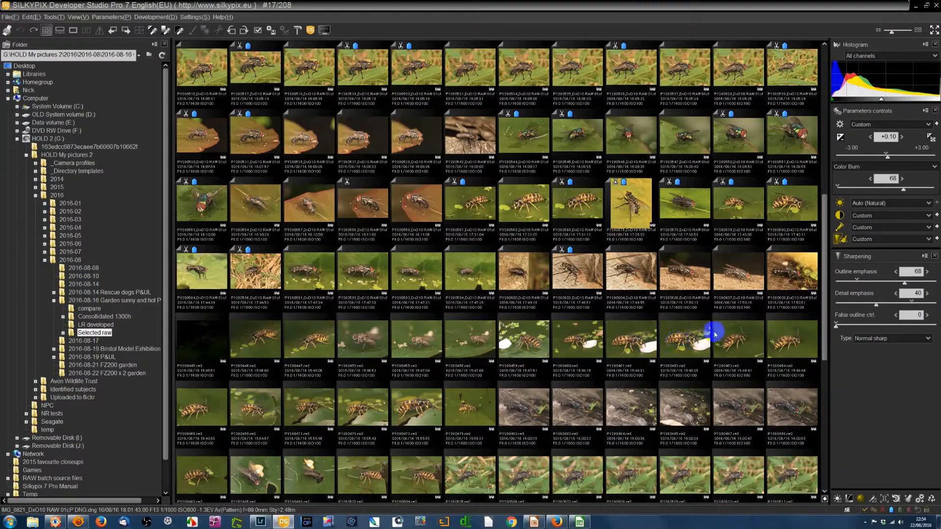
shift+click(781, 279)
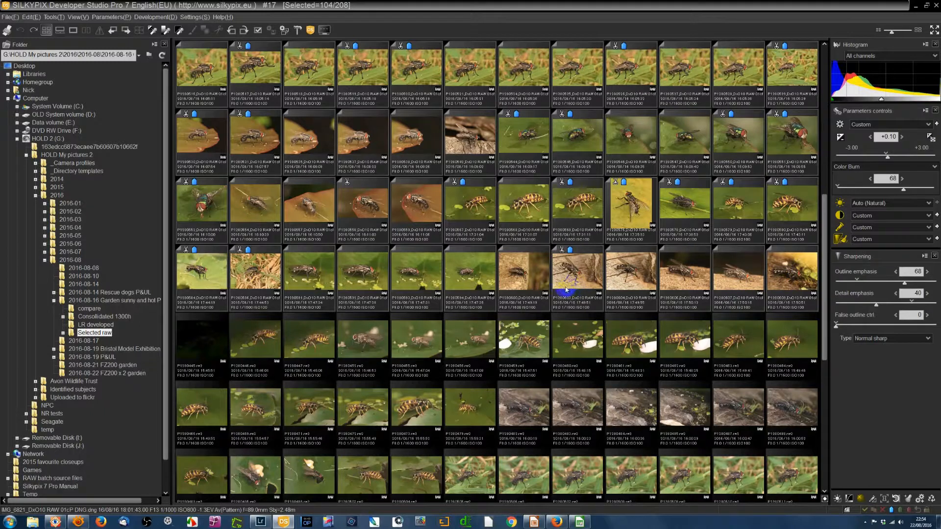
View the saved SILKYPIX development parameter presets available for loading onto the selected photos and cancel the dialog
scroll(566, 289, up, 5)
scroll(566, 289, up, 1)
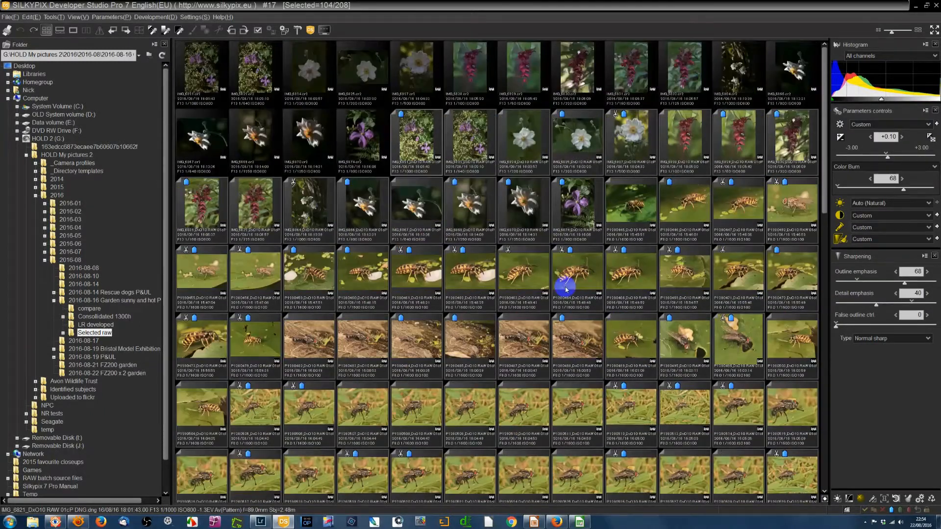
click(114, 19)
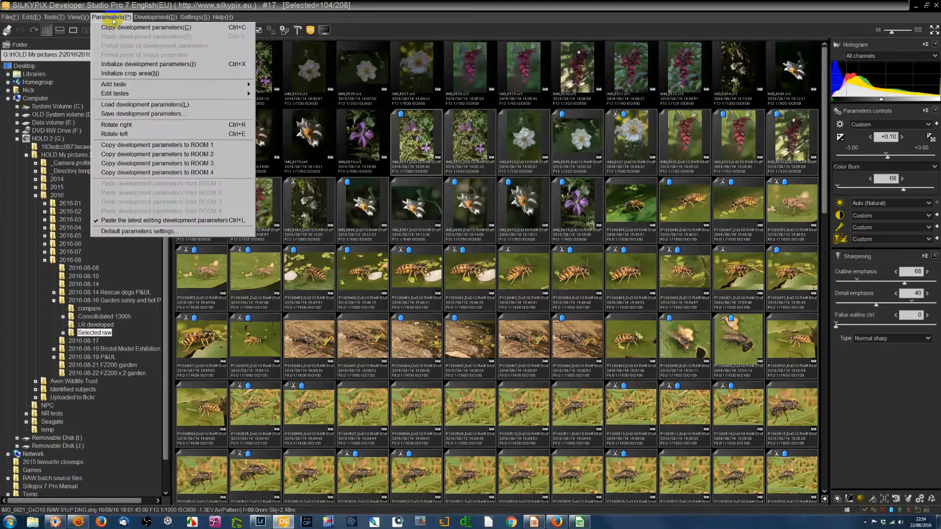
click(138, 106)
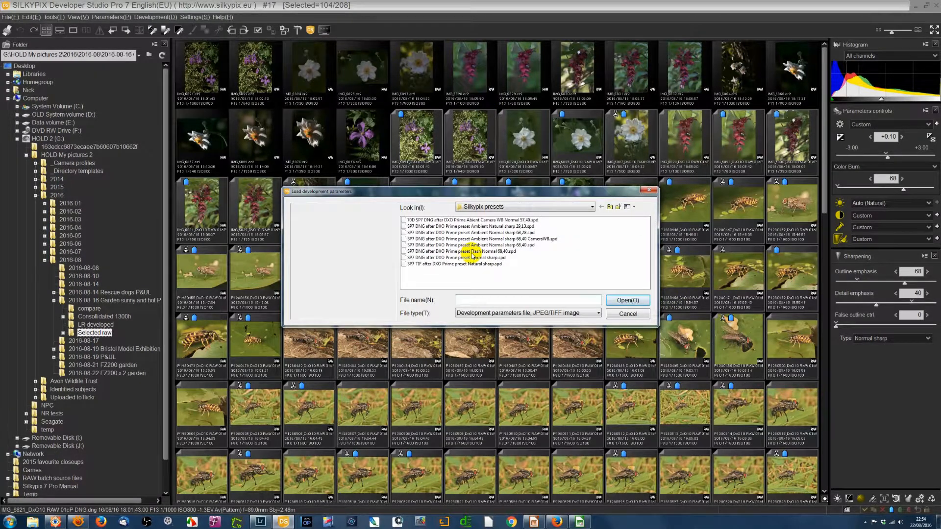
click(629, 314)
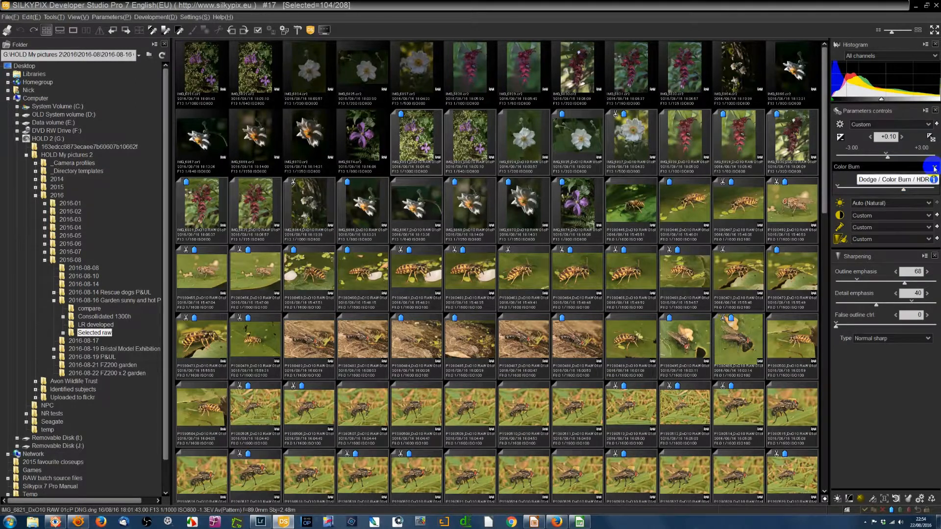
Review the available dodge, color burn and HDR modes and the sharpening types without changing either setting
click(934, 169)
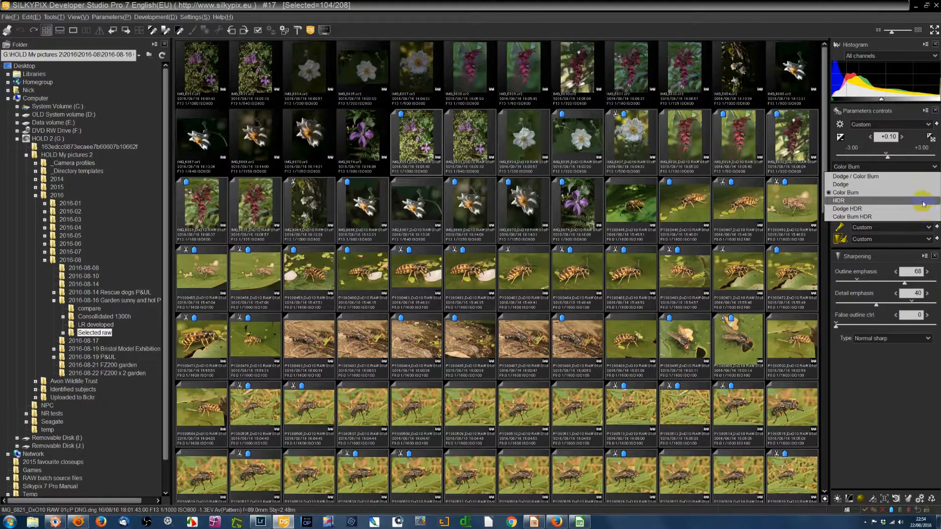
click(935, 168)
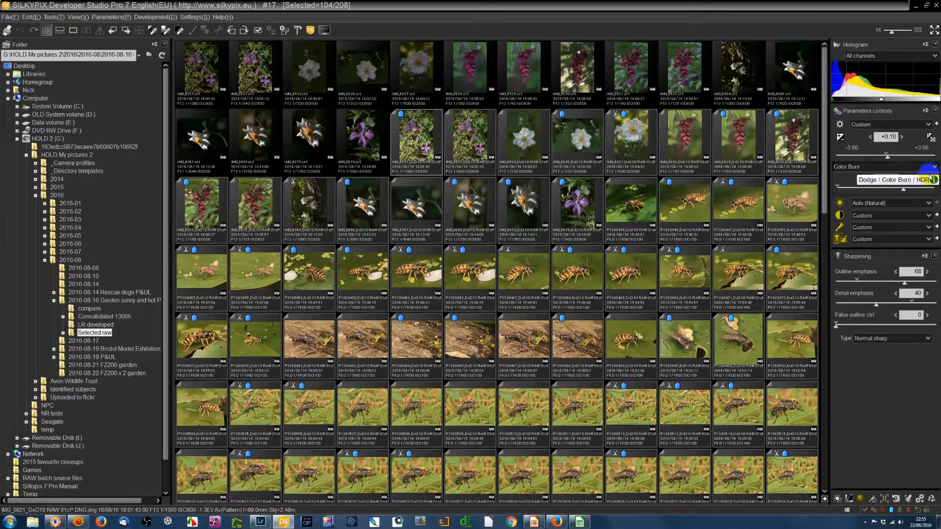
click(928, 339)
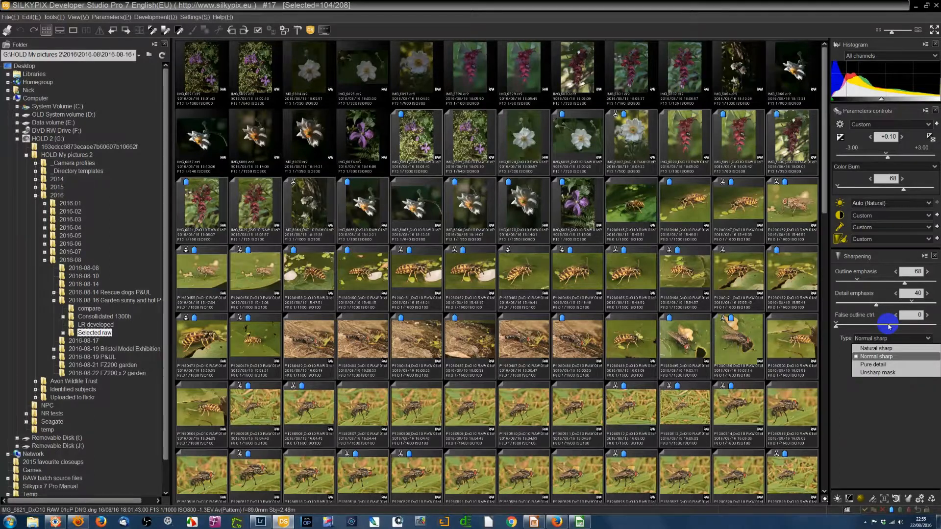
click(889, 415)
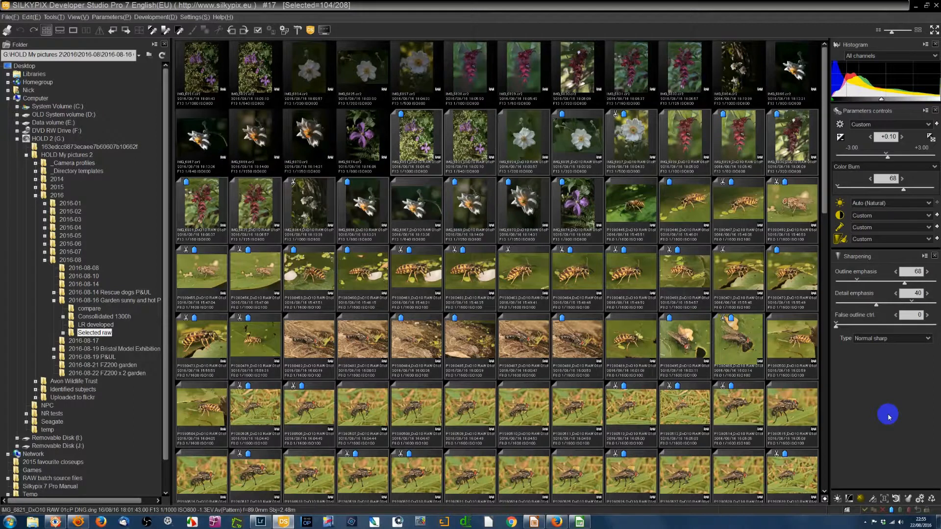
Preview the purple clematis photo, apply a gradual correction filter to its upper part with lightness 83, and return to the thumbnails
double_click(423, 147)
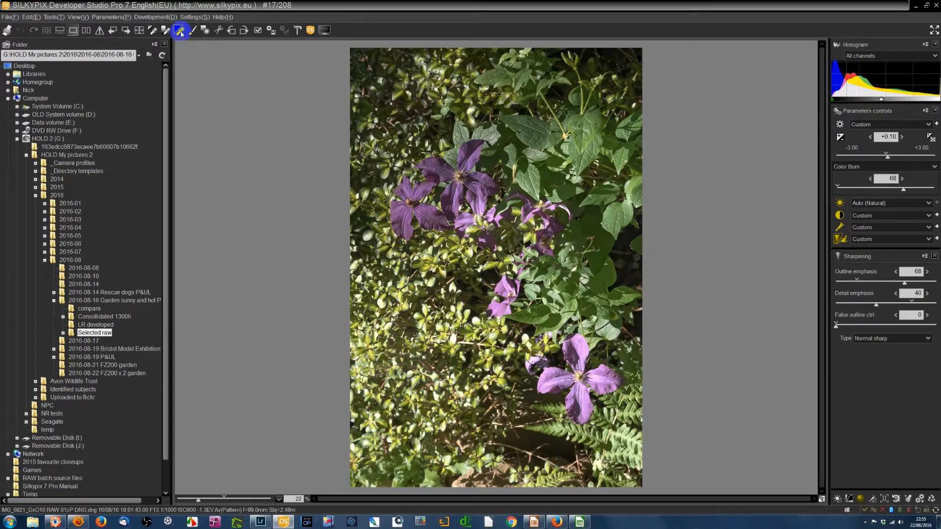
click(205, 30)
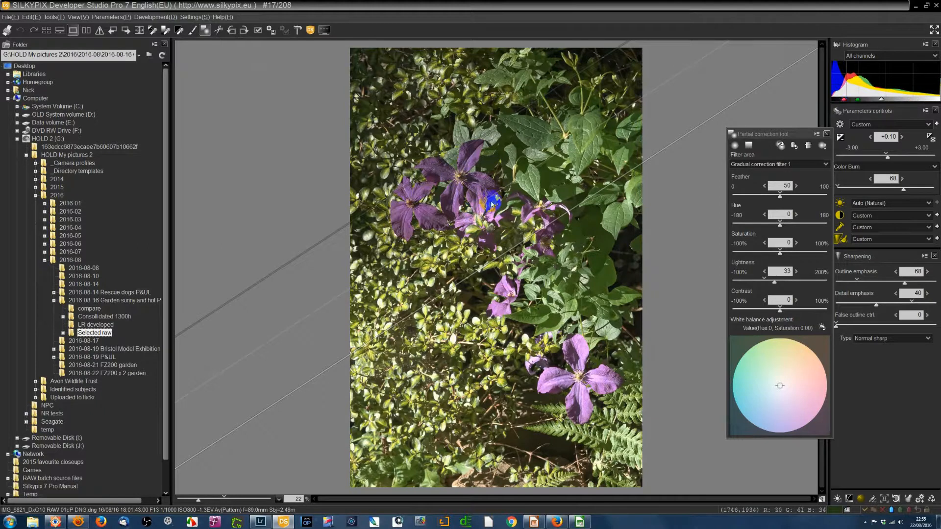
mouse_move(492, 202)
mouse_down()
mouse_move(423, 177)
mouse_move(417, 196)
mouse_move(420, 219)
mouse_move(496, 201)
mouse_up()
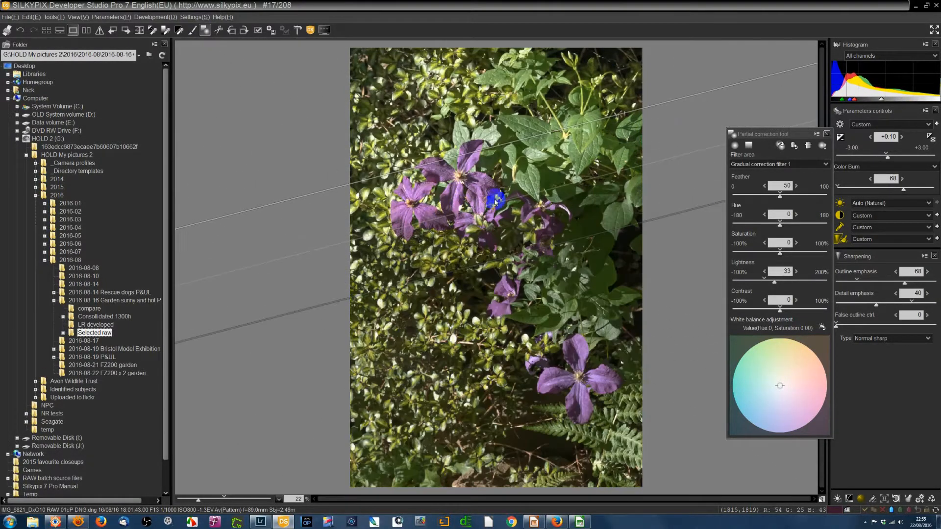
drag(774, 282, 791, 283)
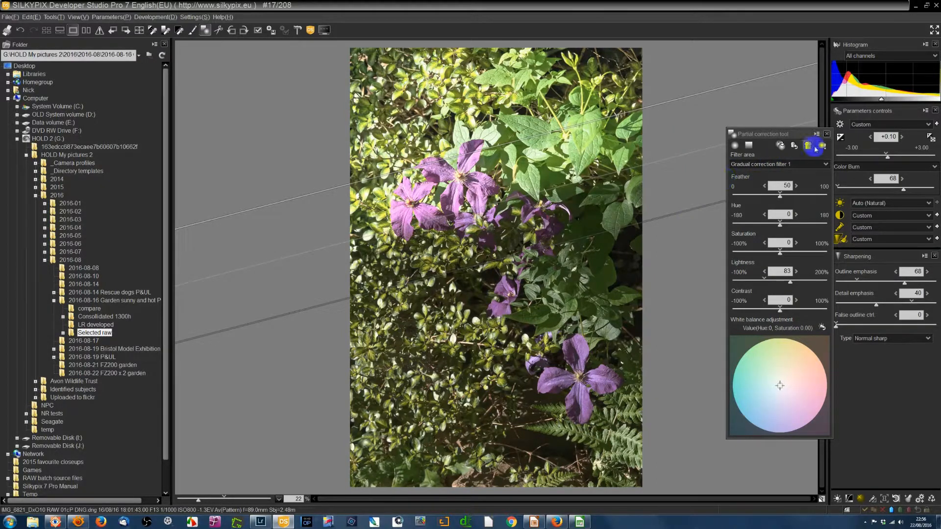
click(827, 135)
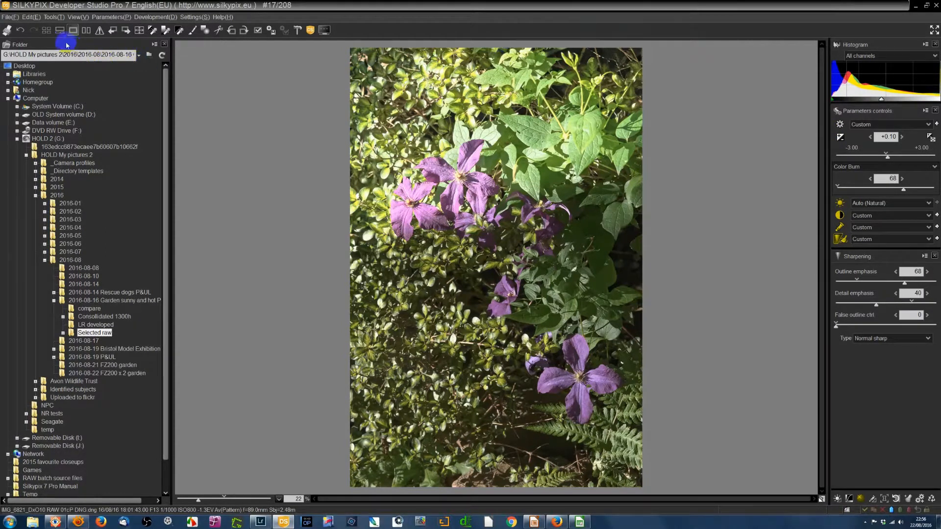
click(47, 33)
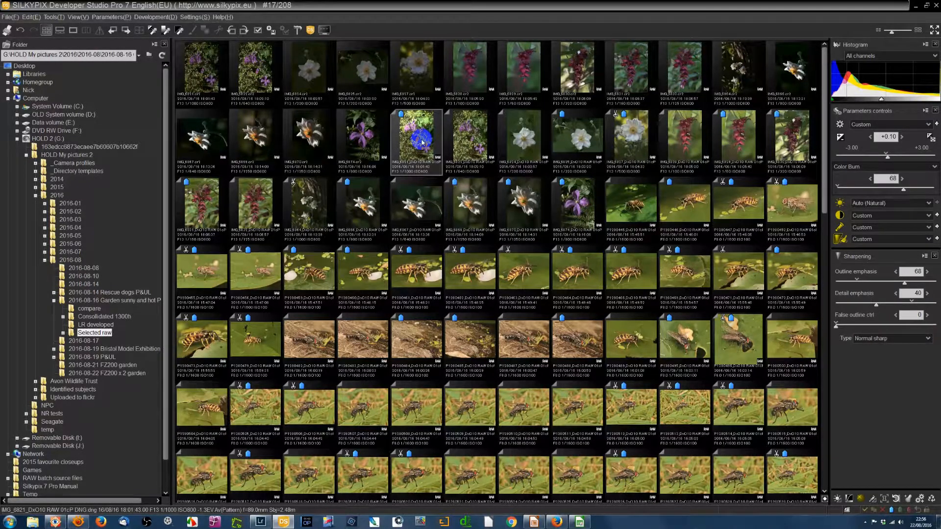
Filter the thumbnails to show only images with User mark 1 (Blue mark)
click(74, 18)
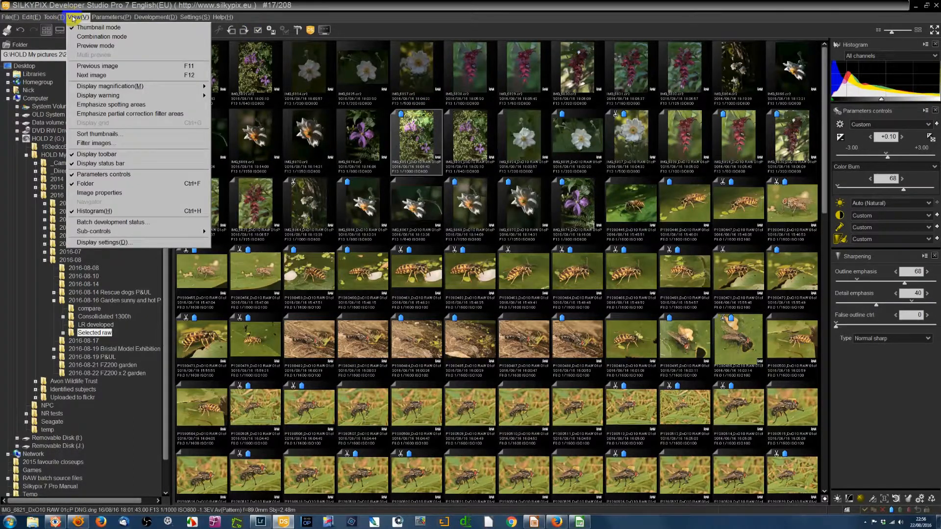
click(102, 143)
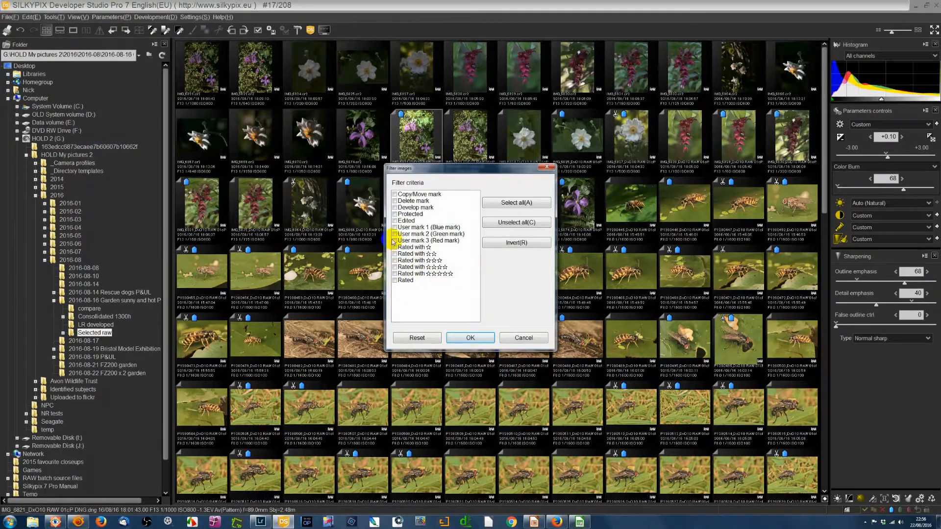
click(394, 227)
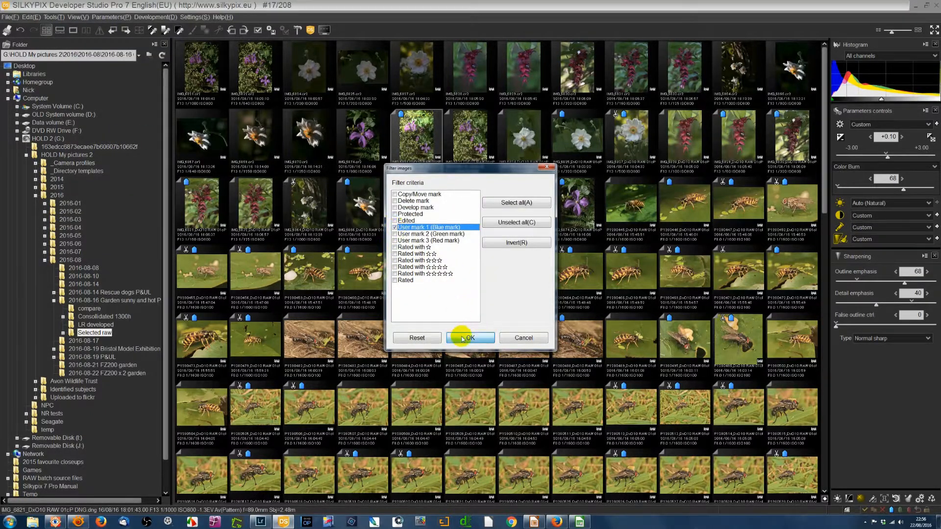
click(462, 338)
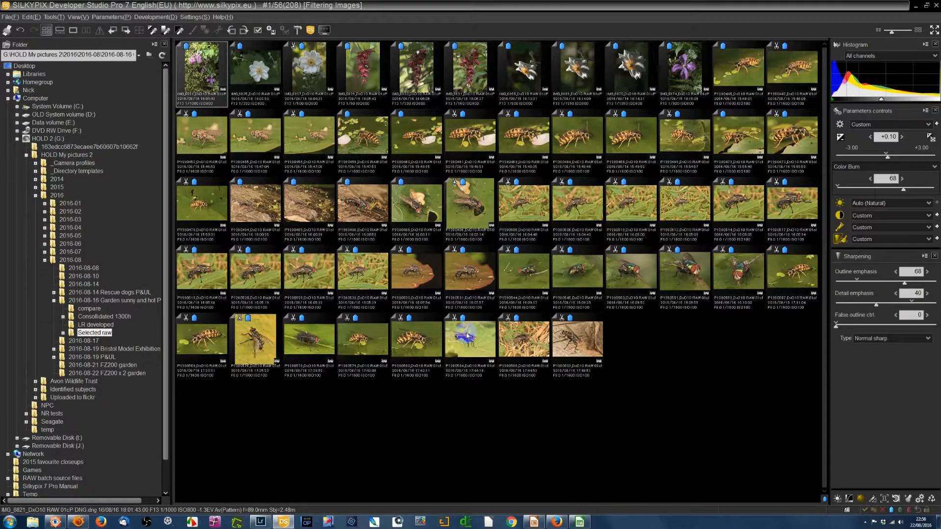
Select all the filtered photos, review their batch development settings for TIFF output, and cancel the dialog
right_click(467, 336)
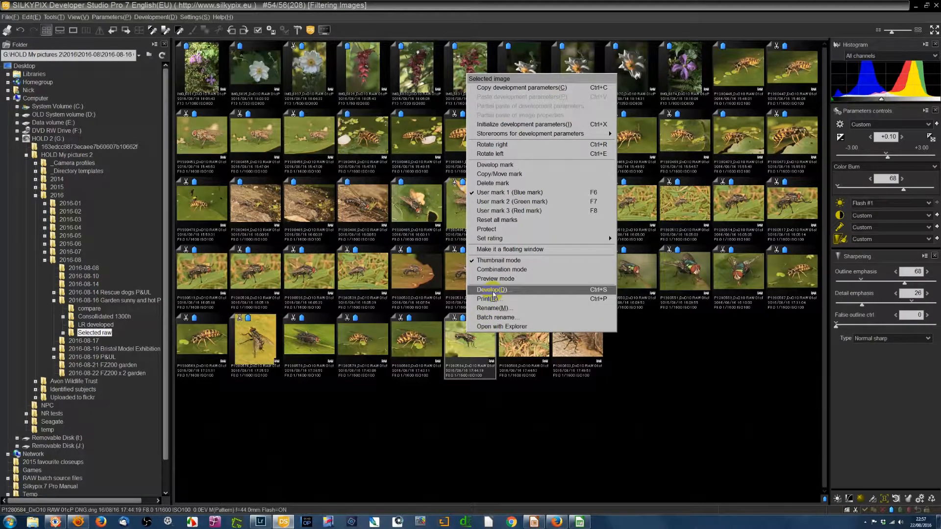
click(475, 357)
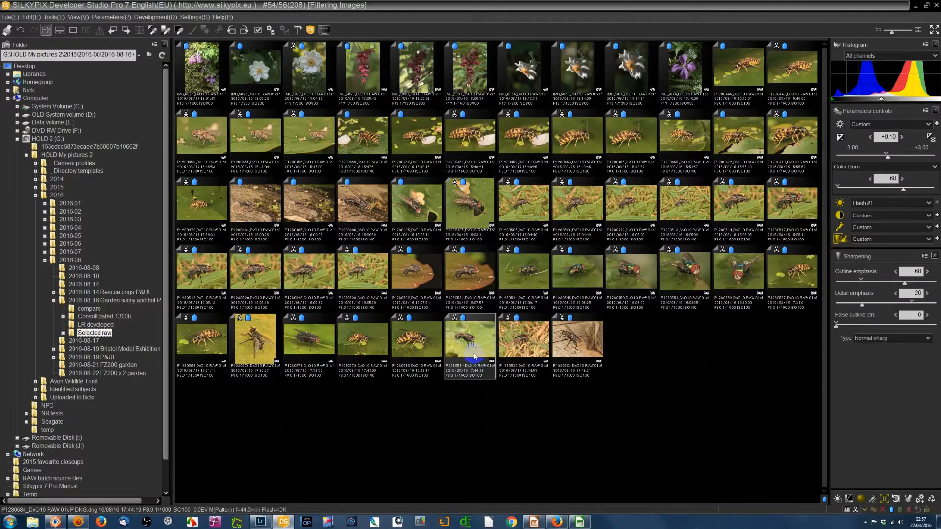
key(ctrl+a)
right_click(469, 355)
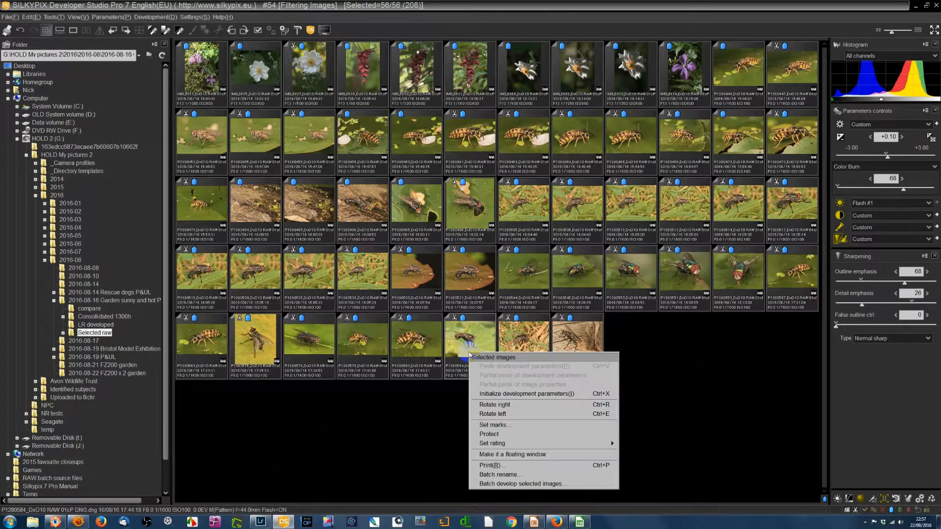
click(502, 486)
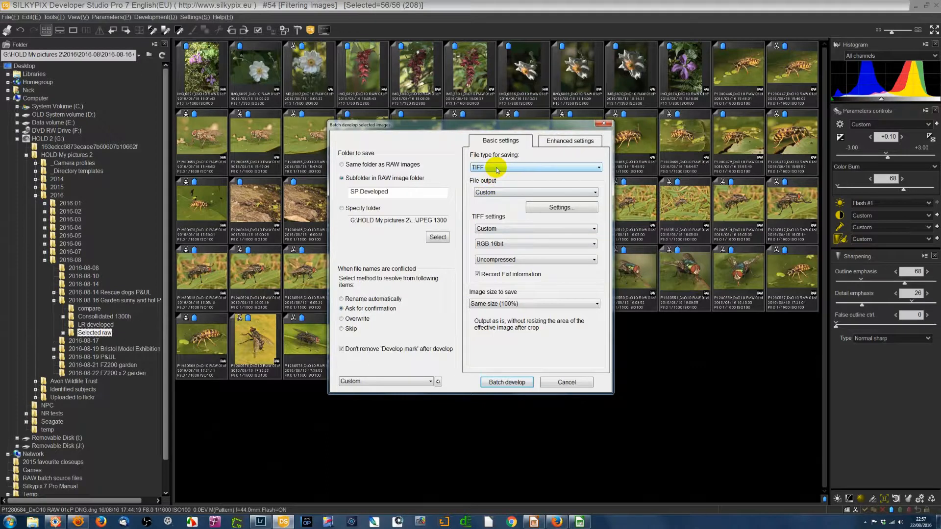
click(567, 382)
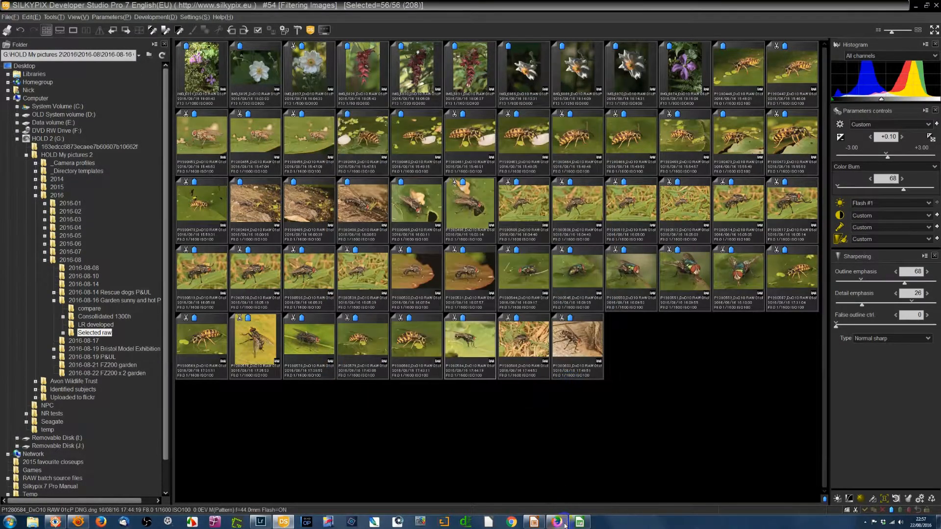
Switch to LibreOffice Impress and show slide 10 of the Workflow stages, which adds local adjustments
click(534, 522)
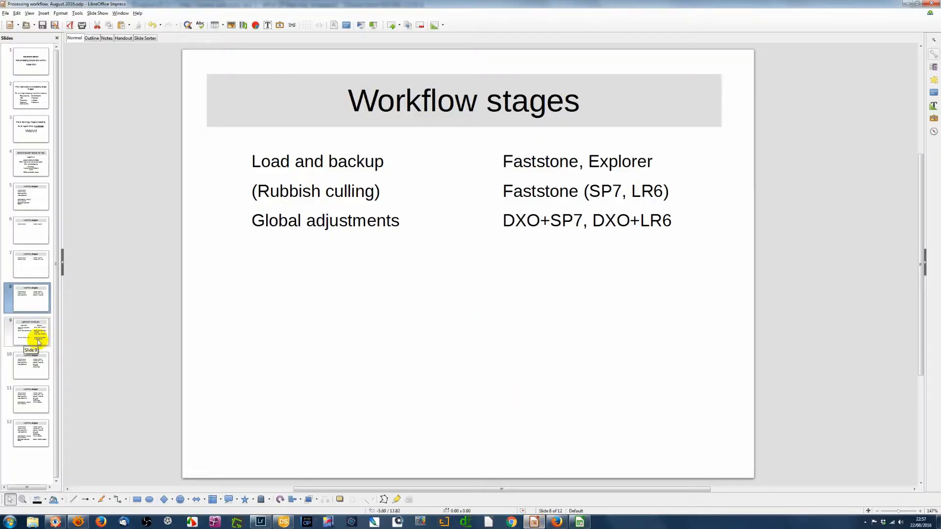
click(27, 372)
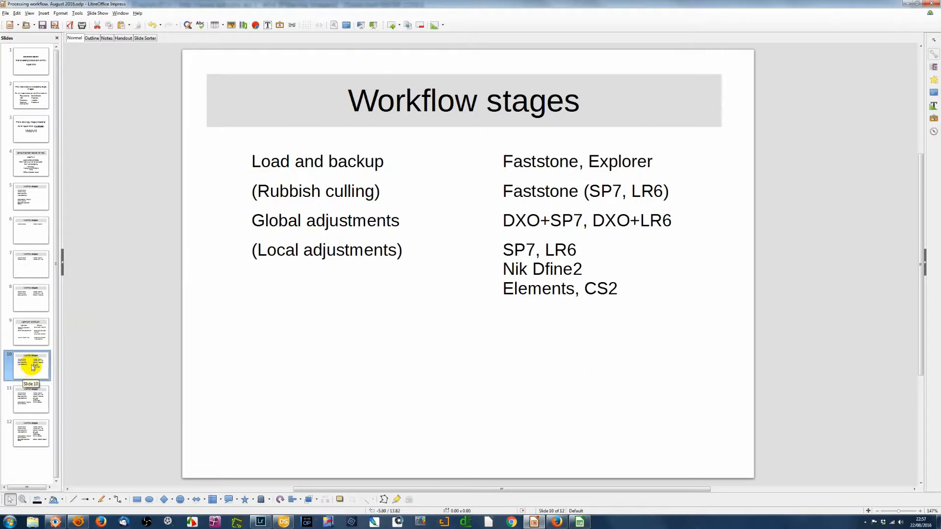
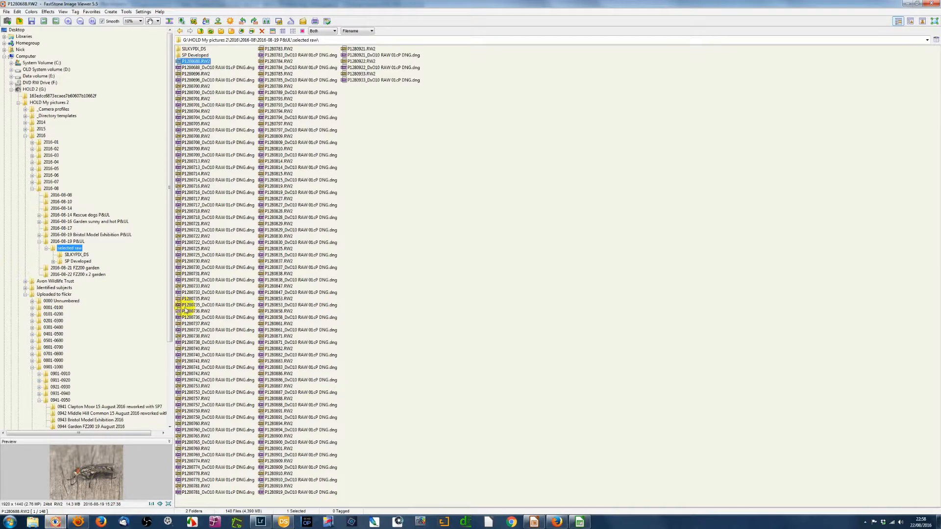
Show the SP Developed folder as thumbnails in FastStone Image Viewer and select the P1280847 DNG SP7 copy TIFF
click(273, 31)
click(77, 261)
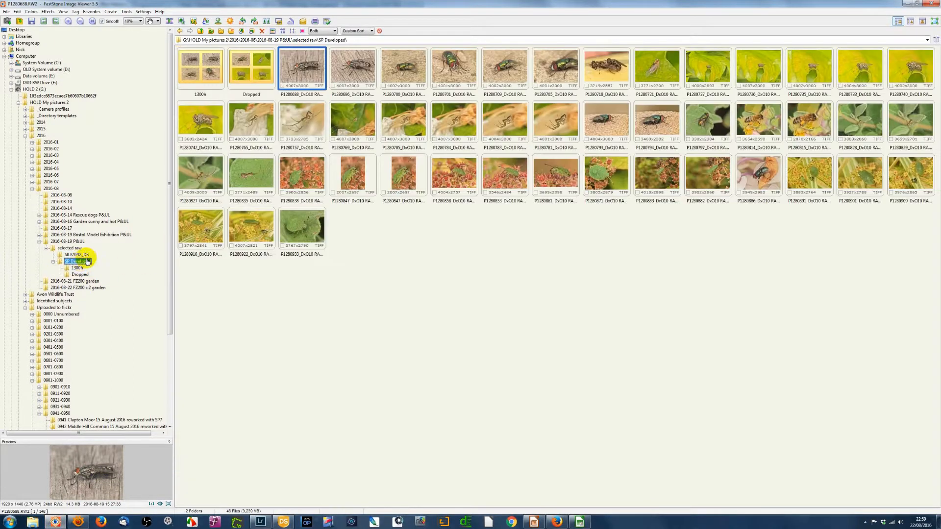
click(303, 79)
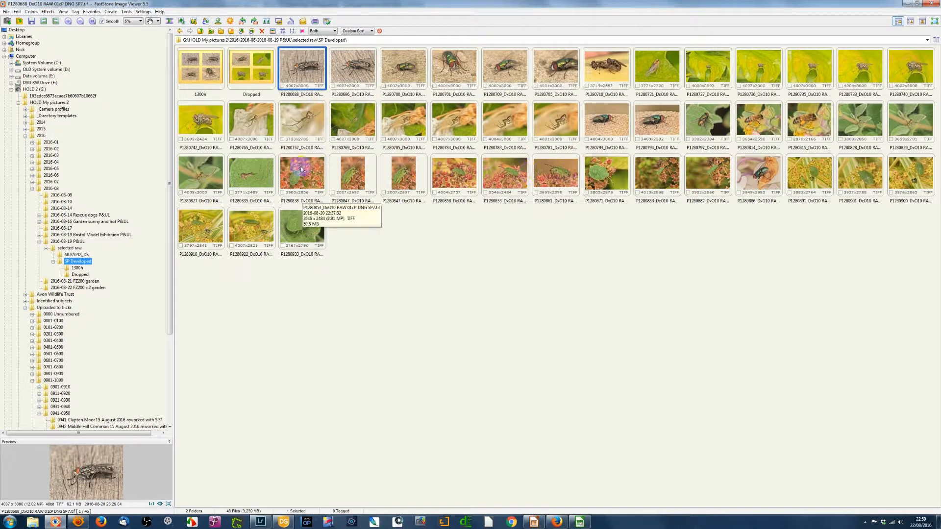
click(357, 175)
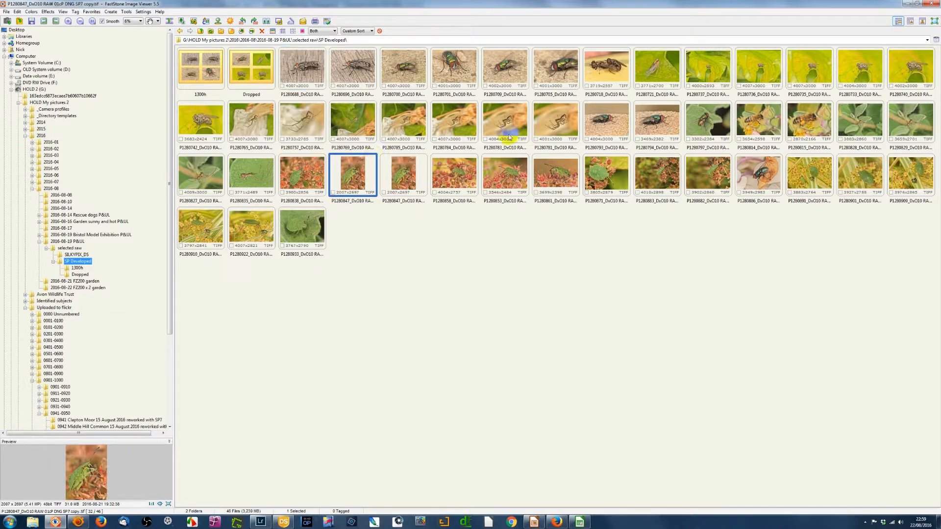
Reduce FastStone Image Viewer to a smaller window and place it over the bare desktop so the Dfine2 shortcut is accessible
click(916, 6)
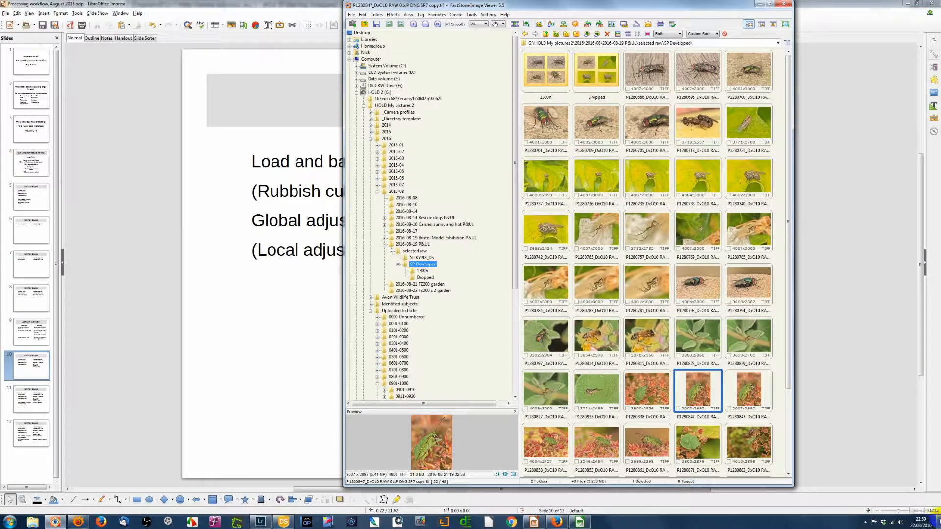
click(937, 522)
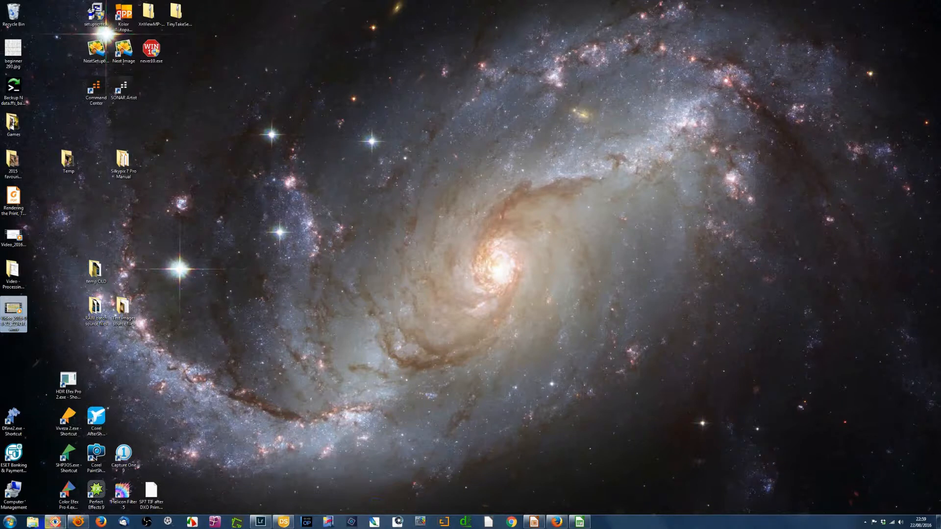
click(46, 526)
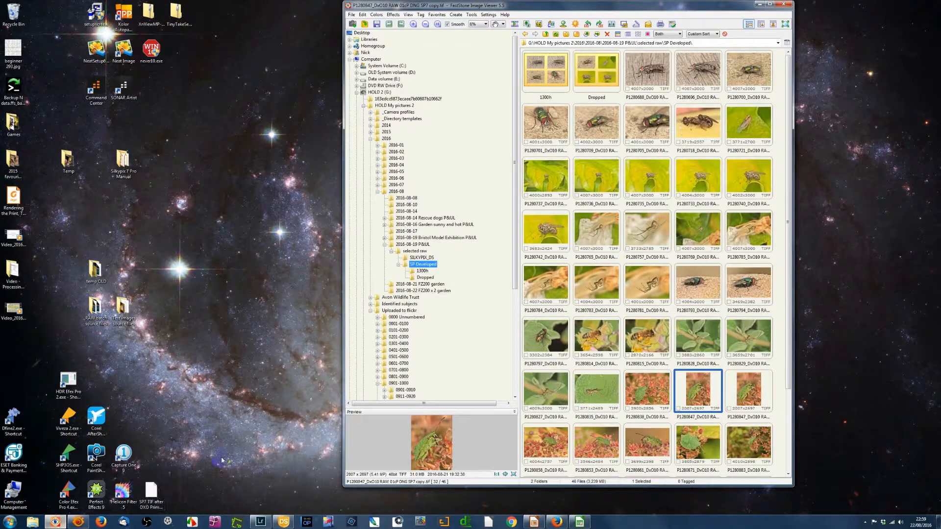
Examine the background and fine detail of the green bug in the P1280847 copy TIFF at full screen and magnified
double_click(704, 392)
click(399, 139)
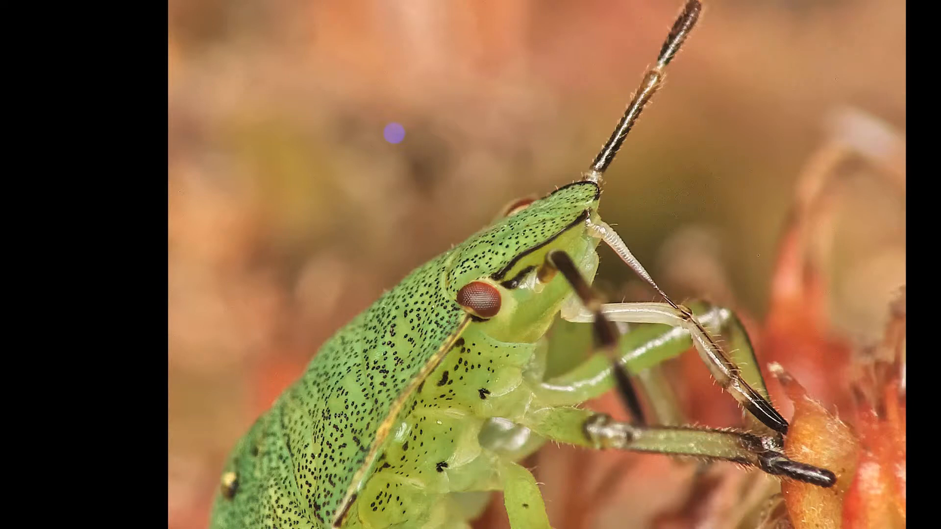
click(394, 133)
key(Left)
click(394, 133)
click(394, 133)
key(Escape)
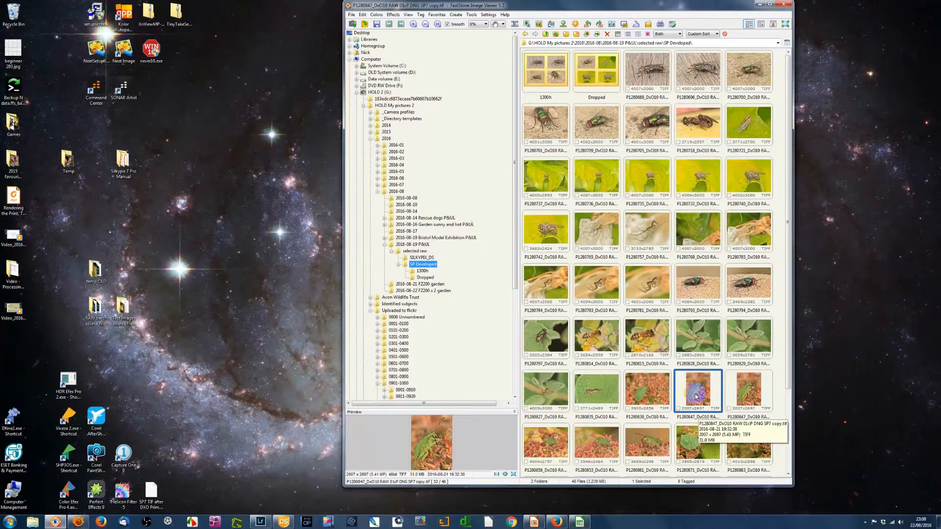
Open the P1280847 copy TIFF in Dfine 2, bring the bug's head into view and switch to the Reduce stage
click(15, 419)
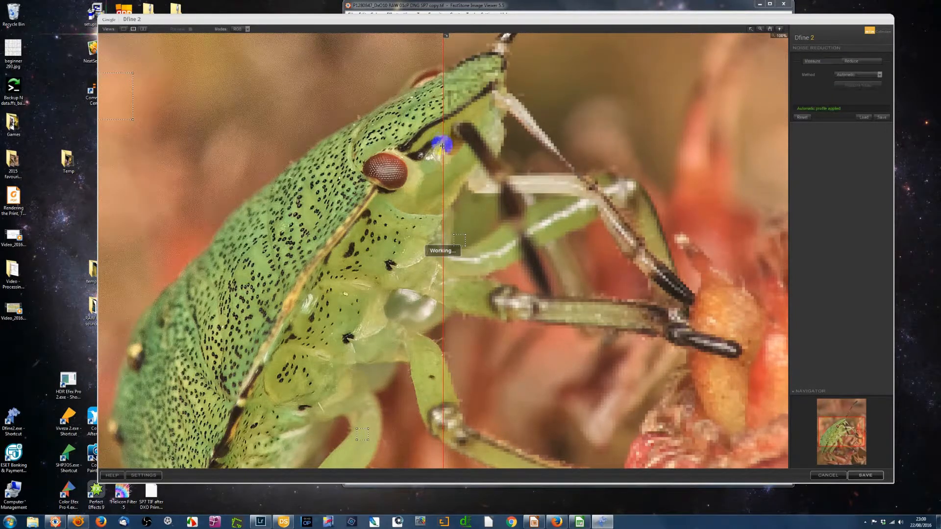
drag(381, 107, 420, 200)
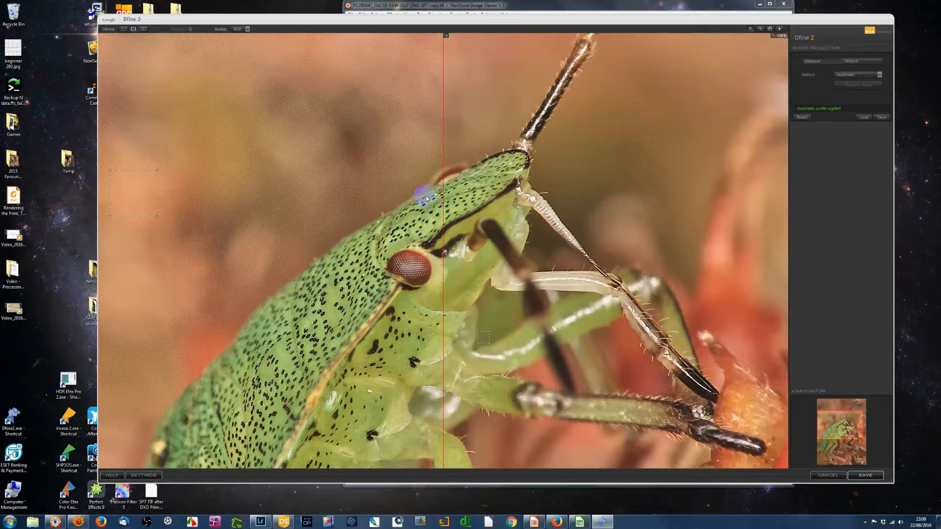
click(863, 64)
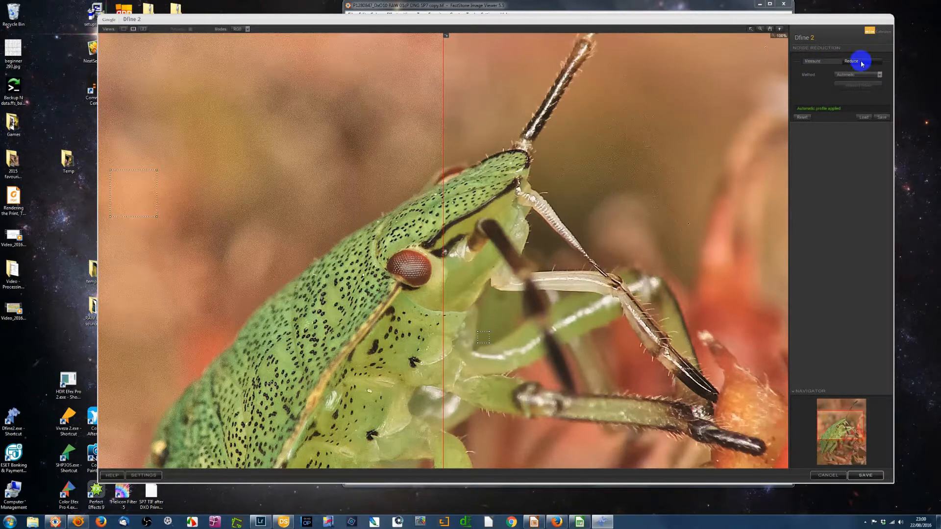
Add a control point on the blurred background above the bug's back and raise its contrast noise reduction to 200%
click(874, 123)
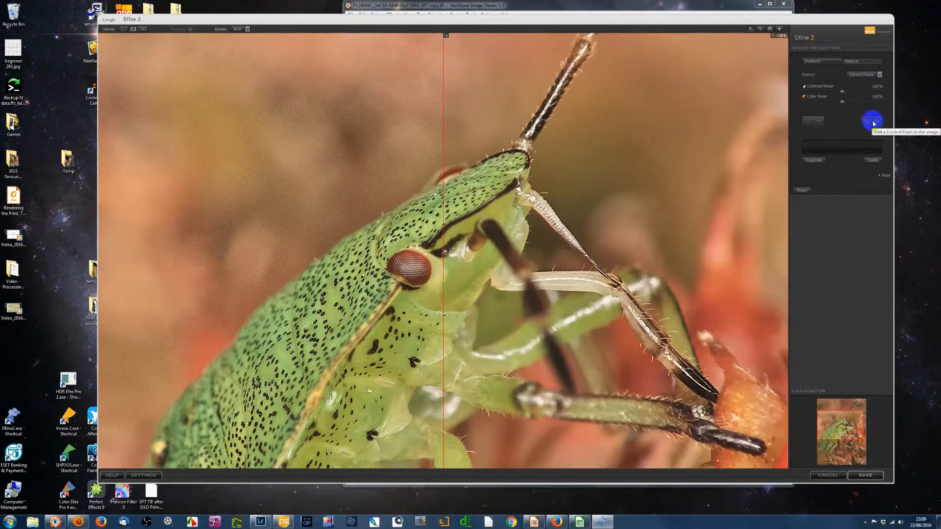
click(313, 141)
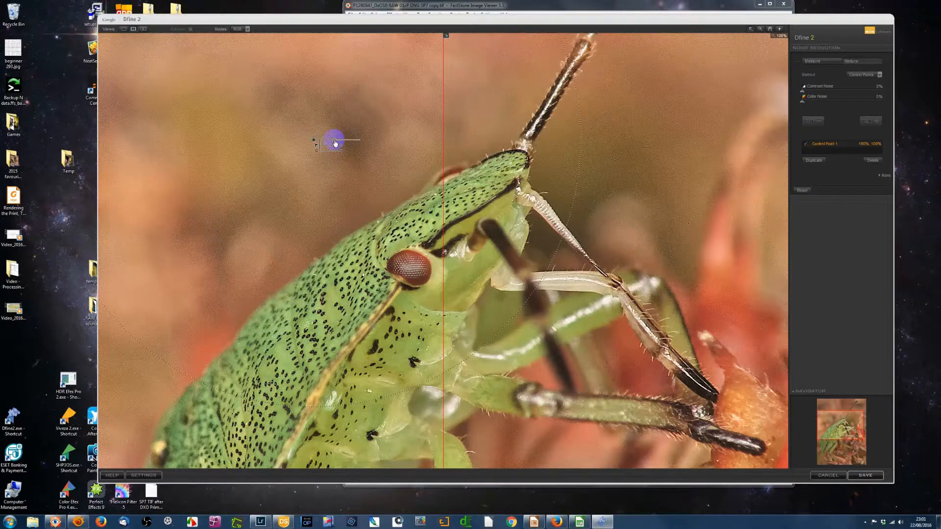
drag(335, 143, 371, 149)
drag(342, 148, 370, 148)
Compare the original and noise-reduced halves of the split preview at 300%, across the whole photo and at 100%
click(760, 30)
click(657, 90)
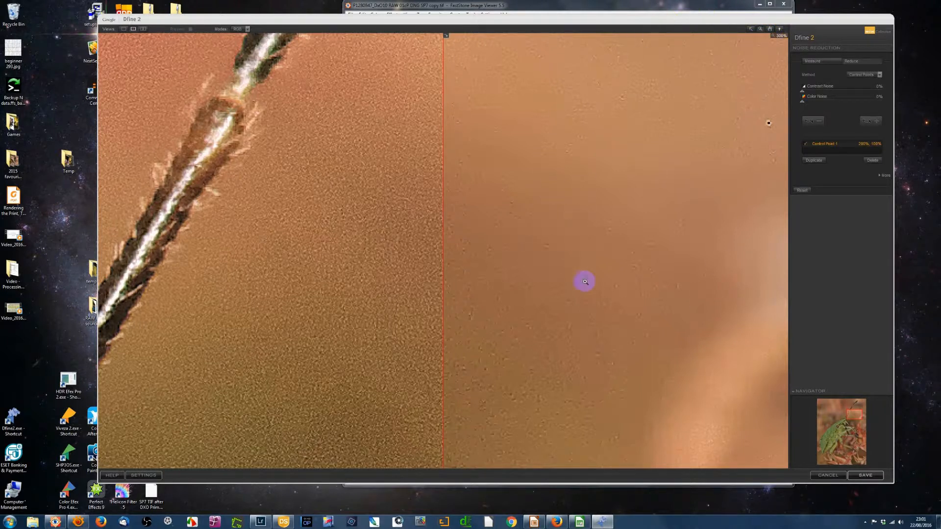
click(760, 29)
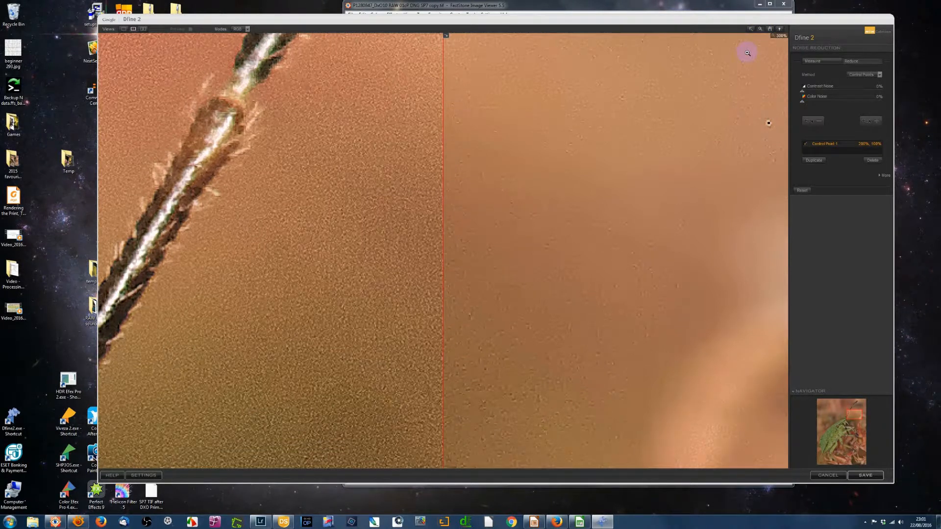
click(670, 87)
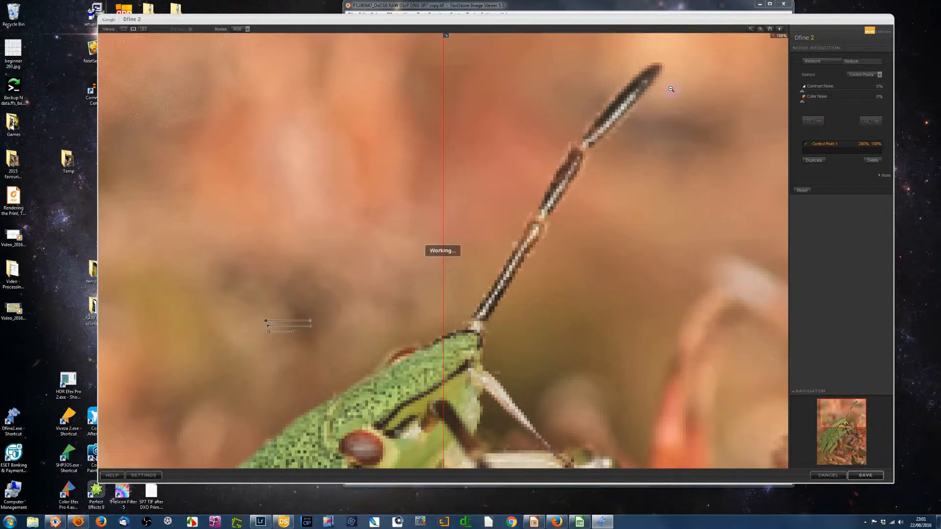
click(574, 130)
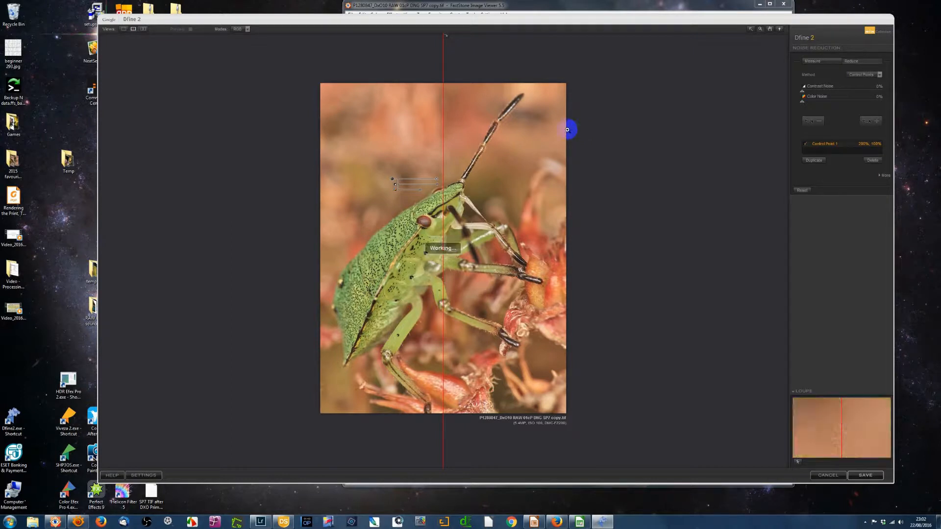
click(509, 154)
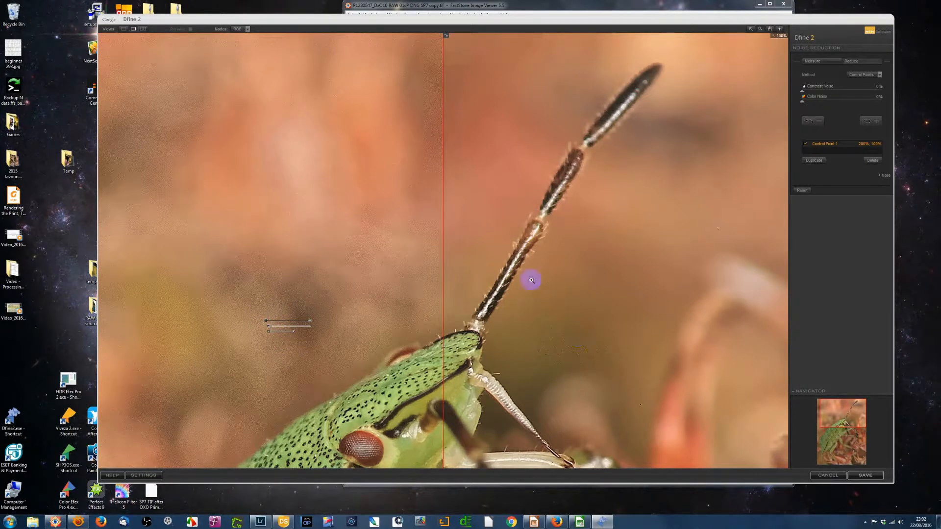
Duplicate the control point and place the copy on the blurred background to the right of the bug's head
click(814, 162)
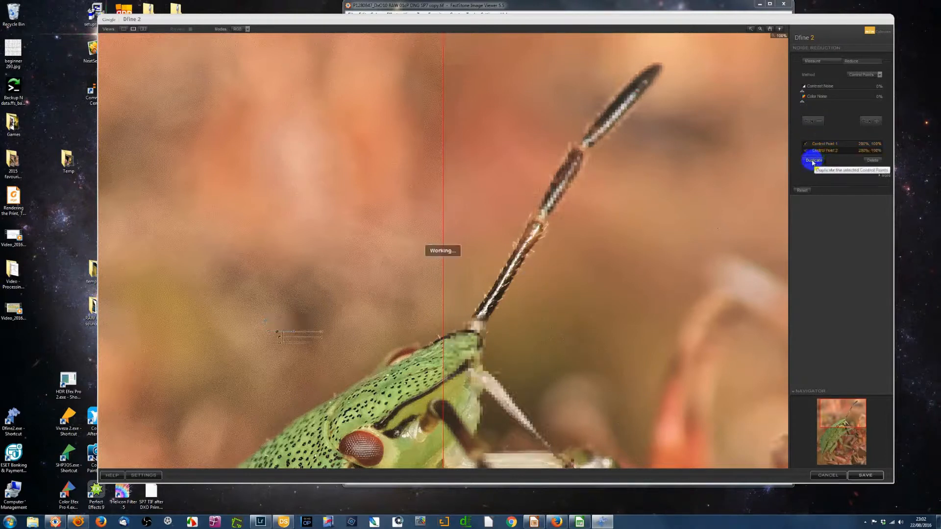
click(277, 333)
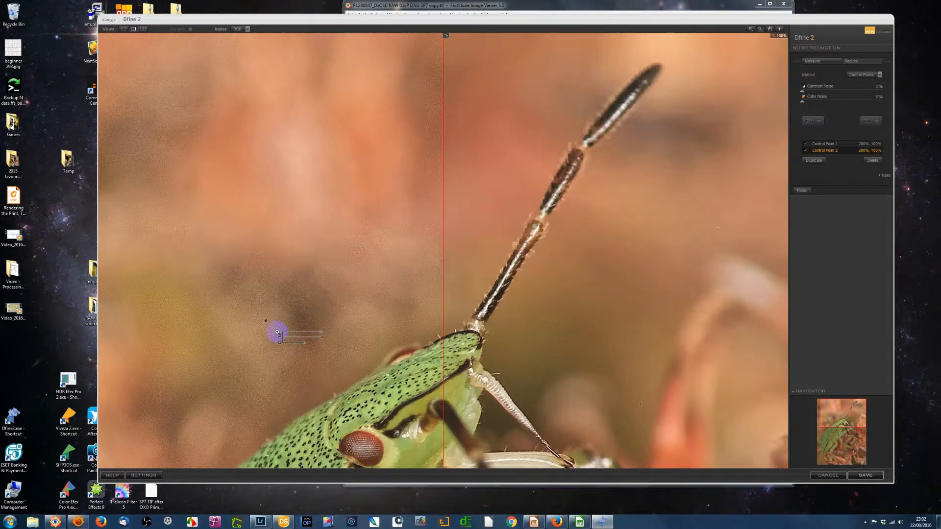
click(750, 29)
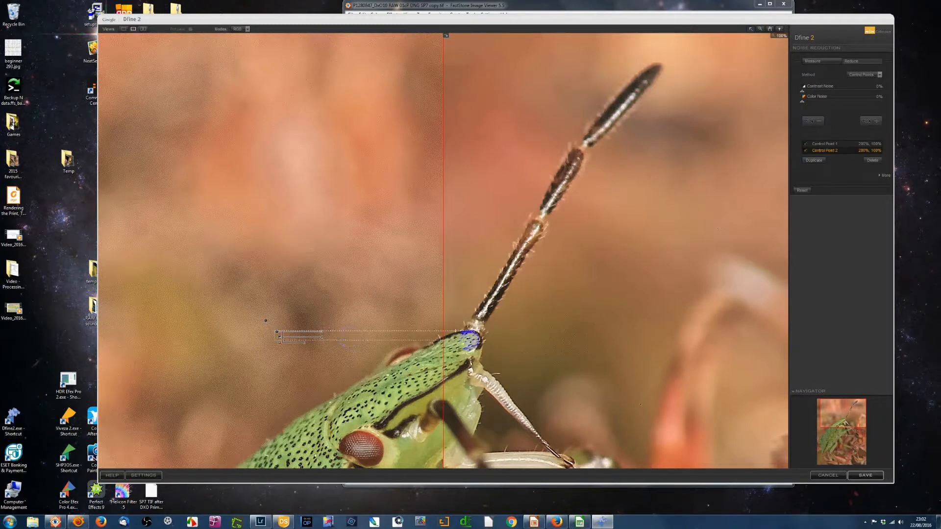
drag(283, 334, 564, 342)
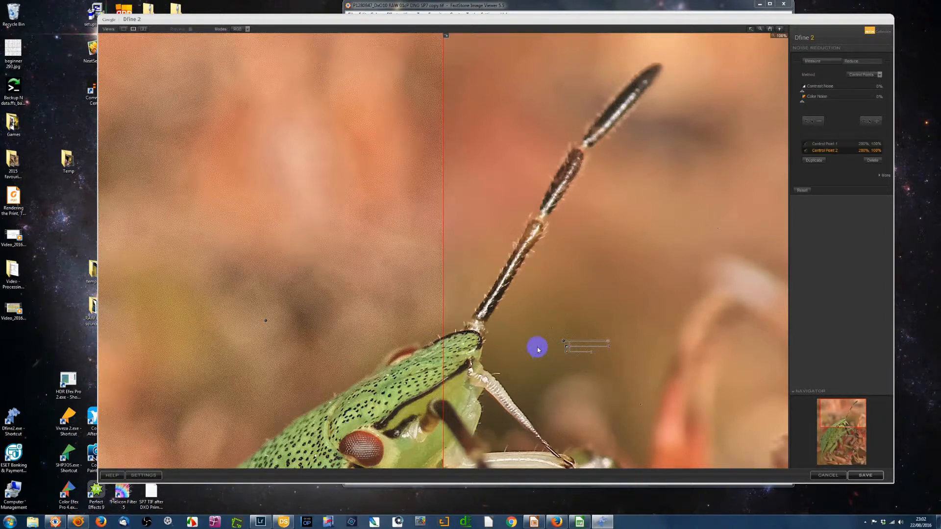
Shift the split preview's dividing line slightly left, inspect the whole photo and leave Dfine 2 without saving
mouse_move(443, 245)
mouse_down()
mouse_move(246, 248)
mouse_move(714, 251)
mouse_move(384, 250)
mouse_move(427, 250)
mouse_up()
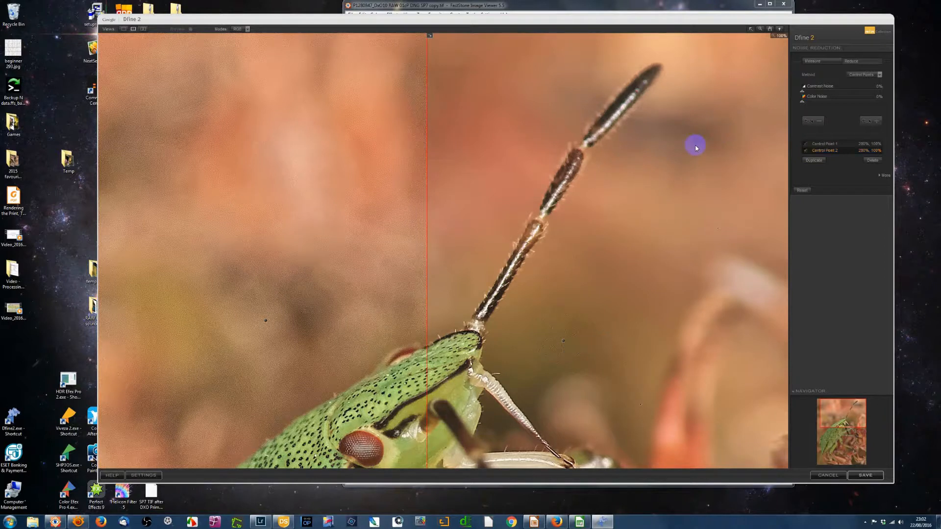
click(760, 29)
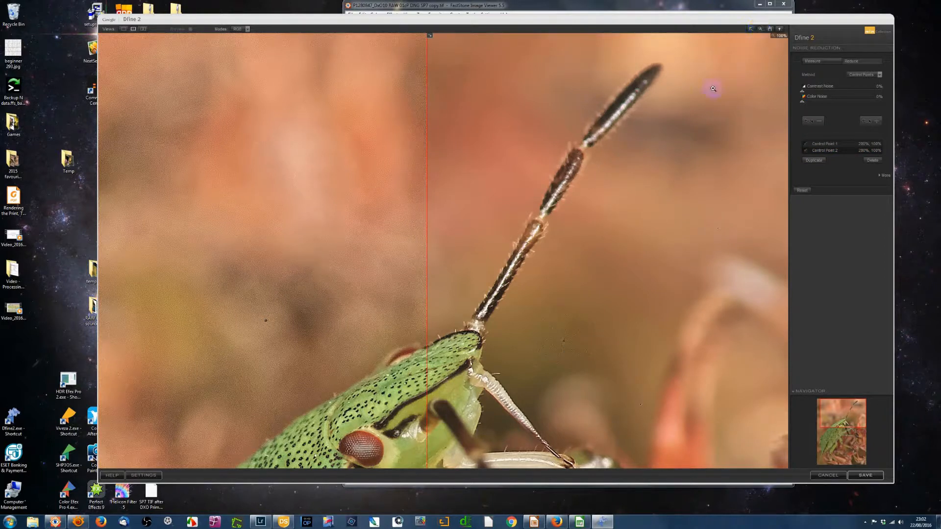
click(617, 223)
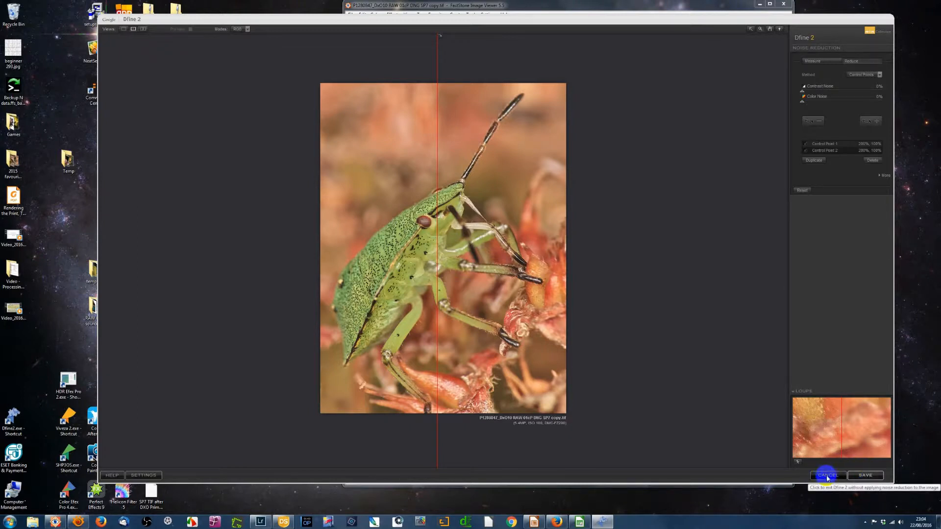
Show slide 11 of the Workflow stages in LibreOffice Impress, and switch to XnViewMP to view the 1300h folder
click(534, 522)
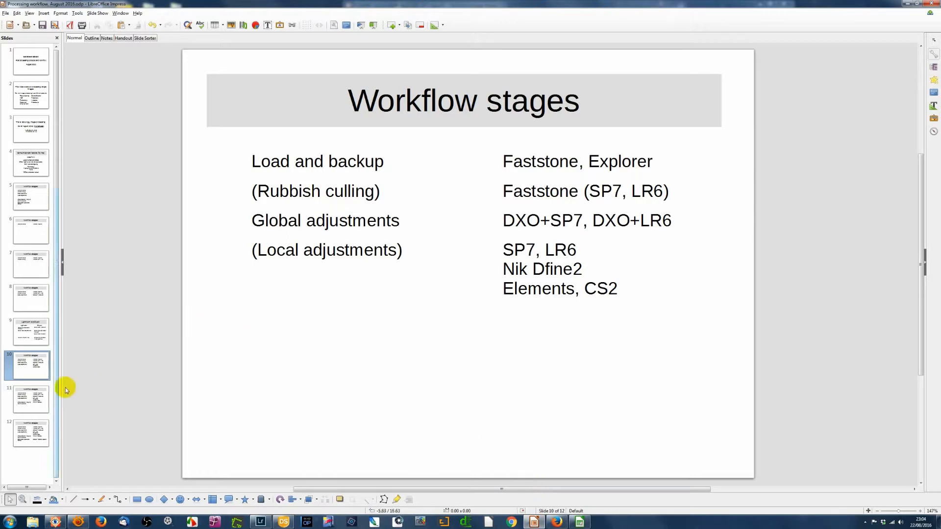
click(33, 404)
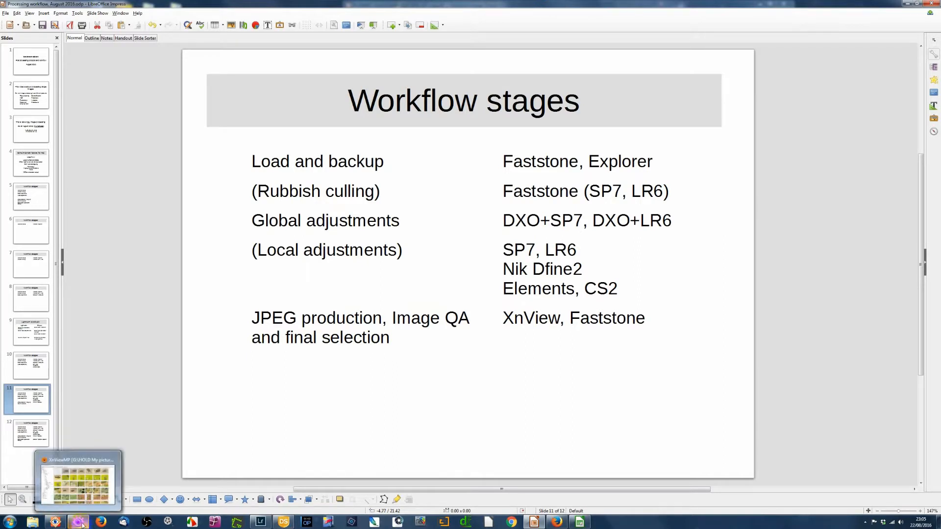
click(78, 522)
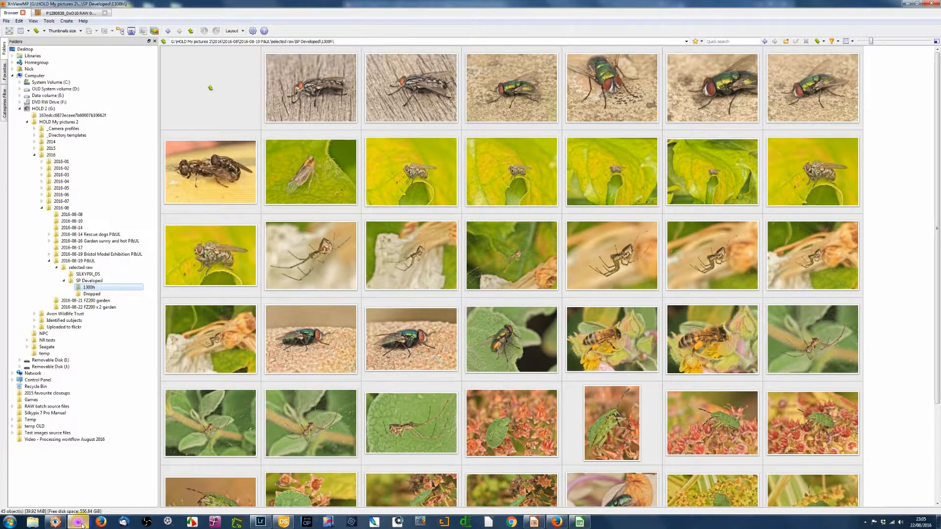
Switch to FastStone Image Viewer, maximize its window and select all the TIFF files in the SP Developed folder
click(57, 523)
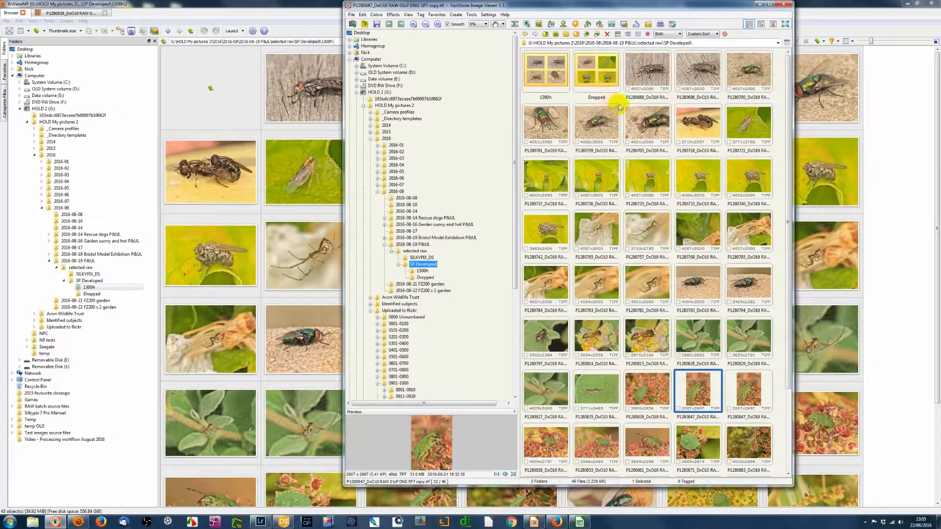
click(769, 4)
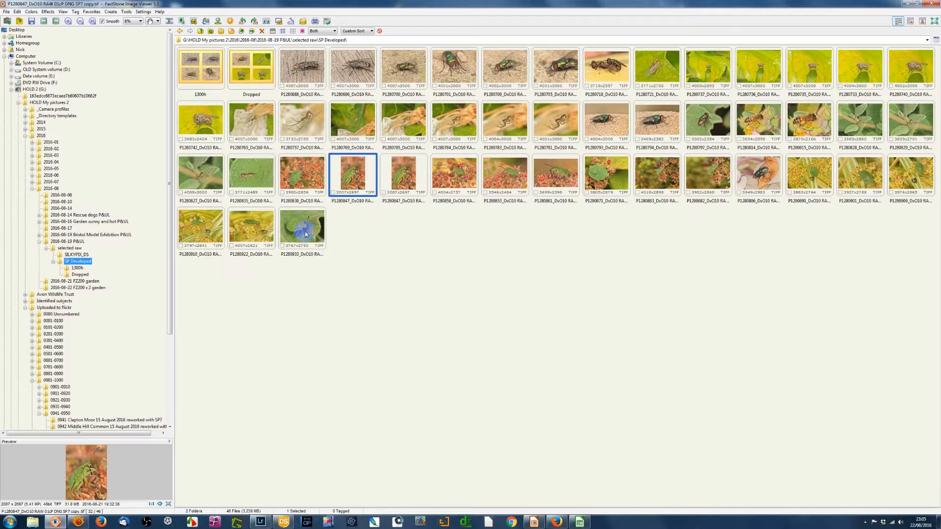
click(305, 72)
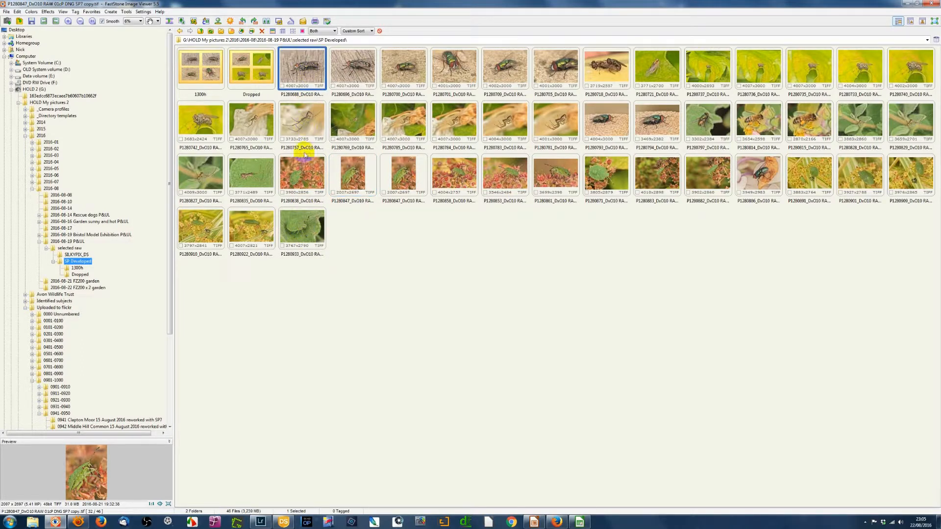
key(ctrl+a)
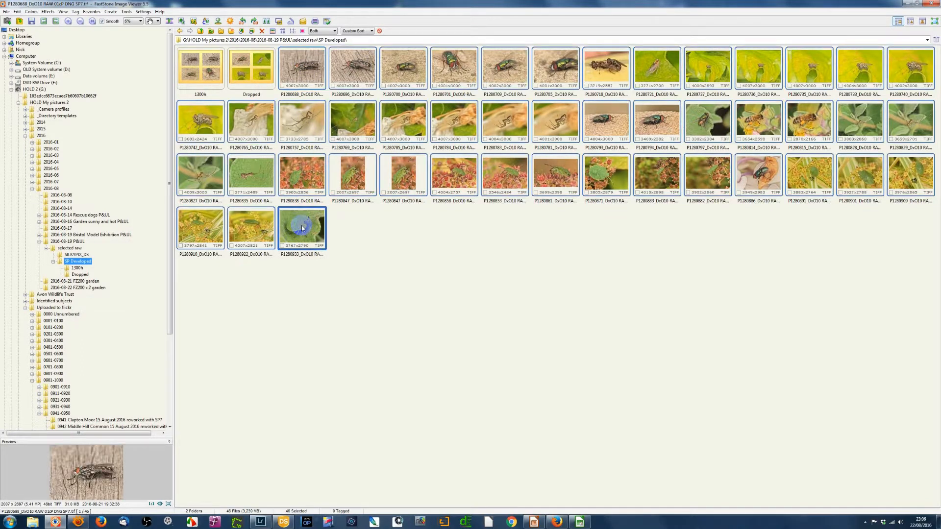
click(302, 228)
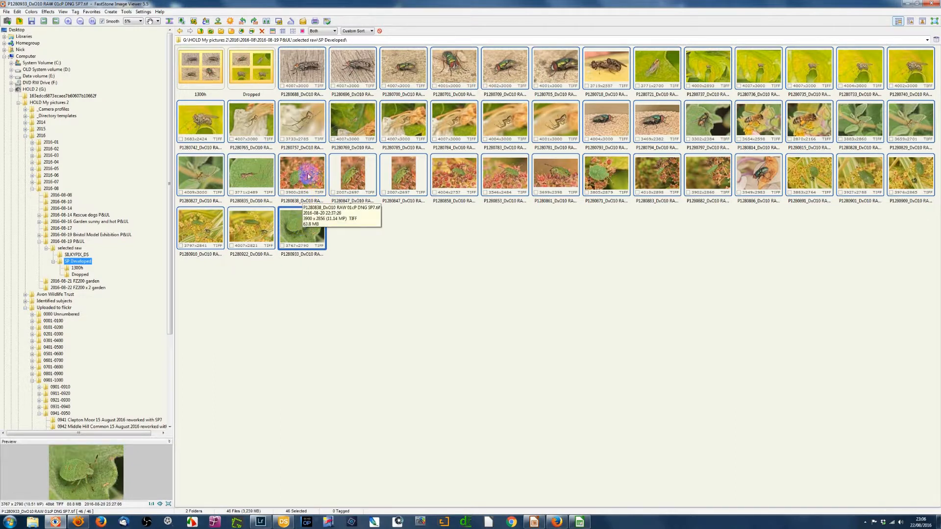
Open Batch Convert for the selected TIFFs, review the JPEG output and resize options, and close it without converting
right_click(309, 176)
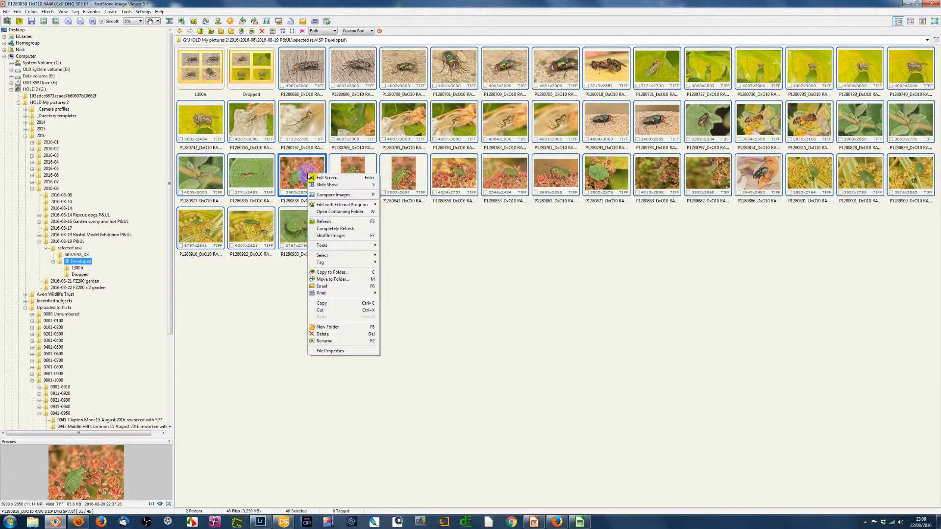
mouse_move(343, 244)
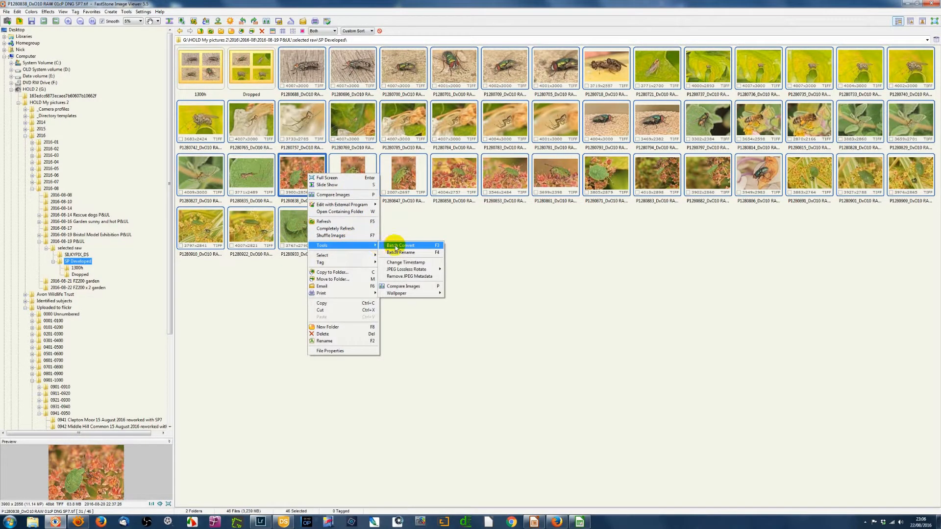
click(396, 246)
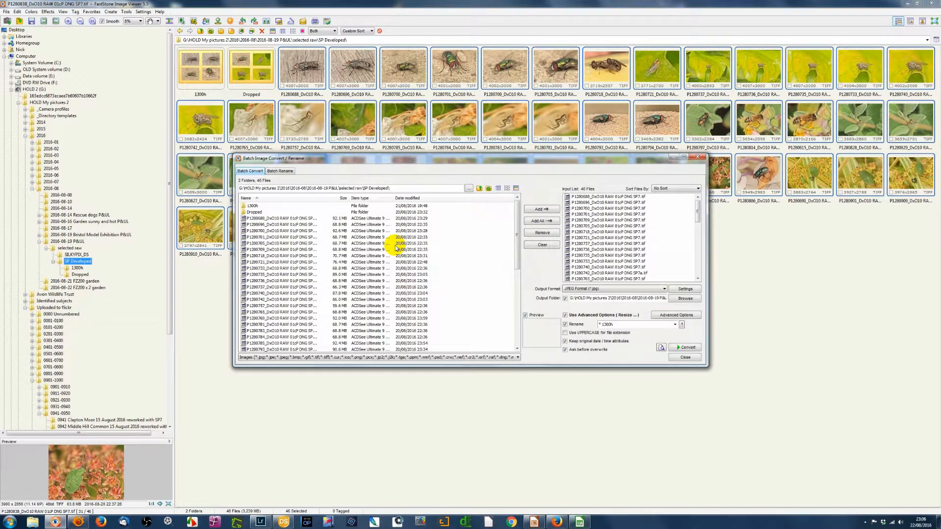
click(678, 316)
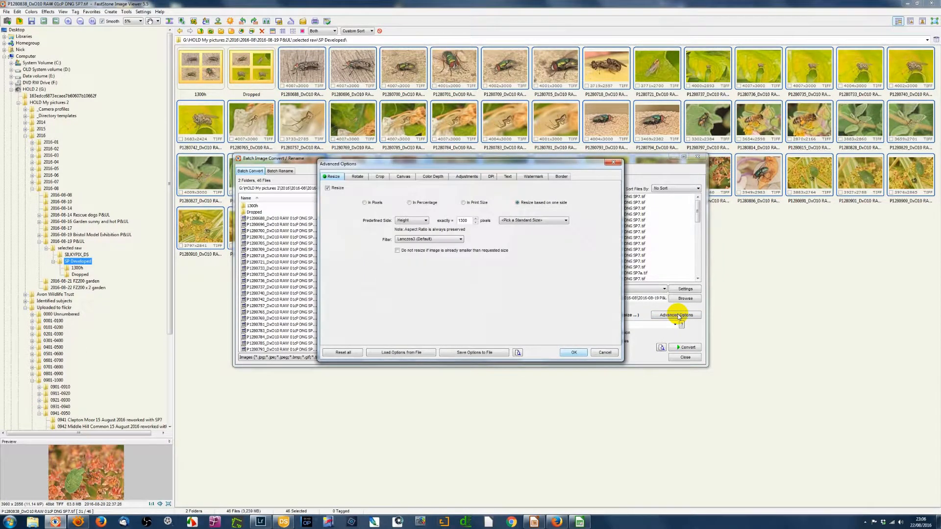
click(607, 353)
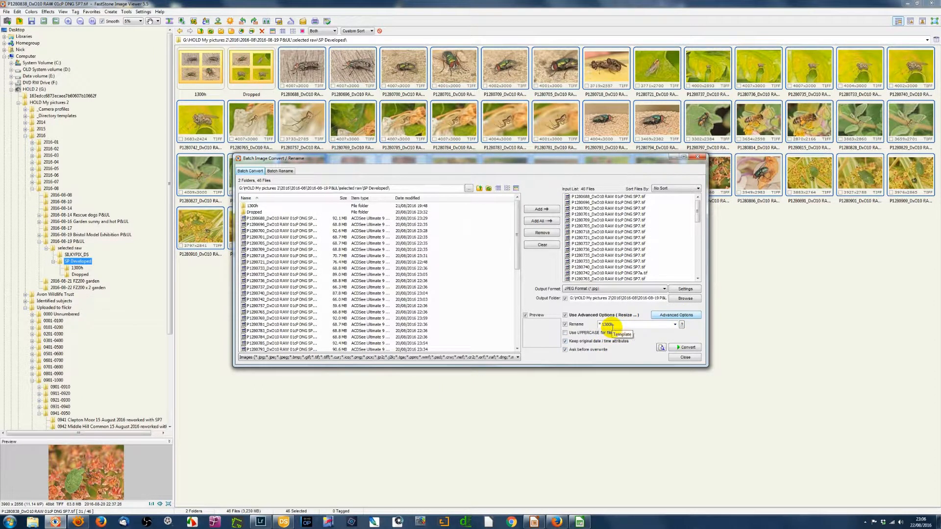
click(681, 360)
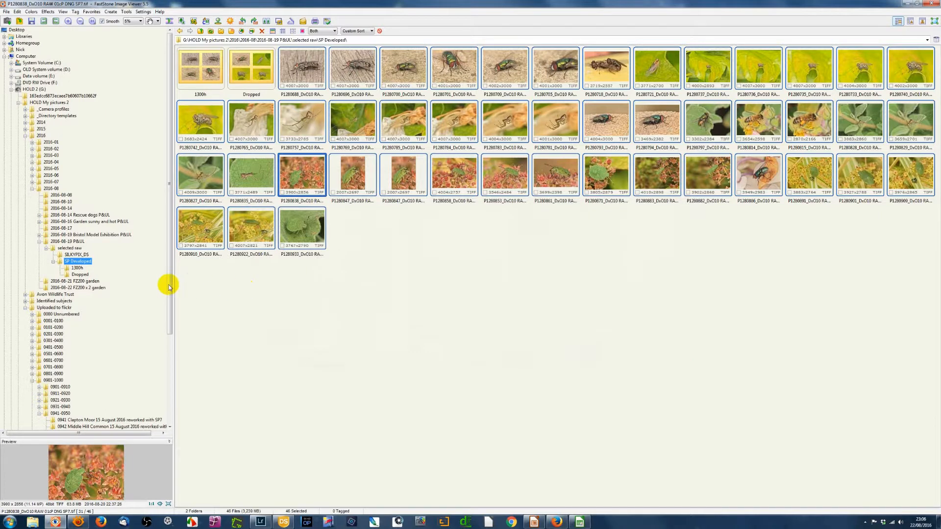
Open the 1300h folder, view its first four JPEGs at full screen and return to the thumbnails
click(78, 267)
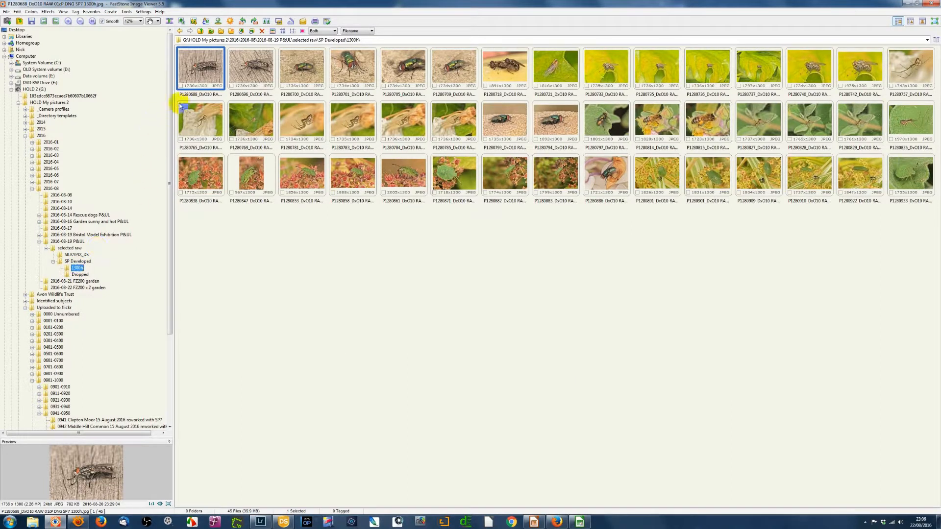
double_click(201, 79)
scroll(328, 204, down, 1)
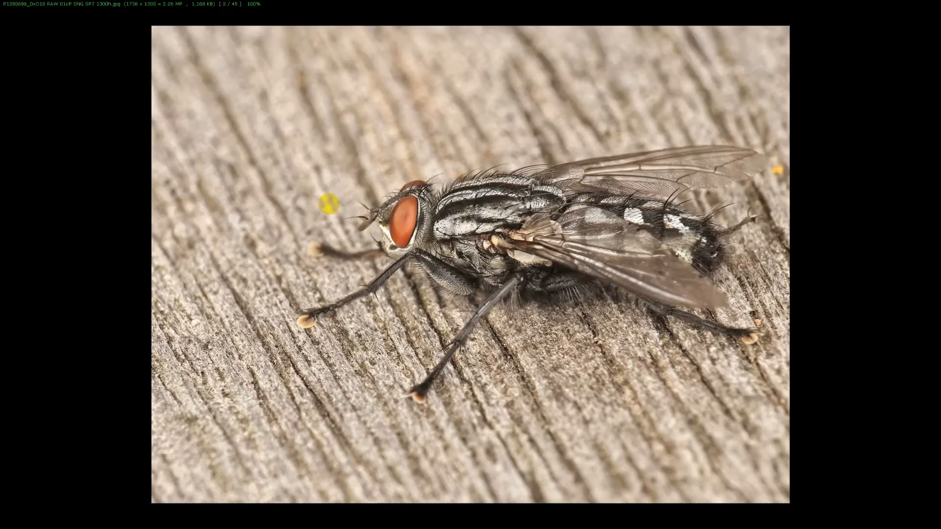
scroll(329, 203, down, 1)
scroll(329, 202, down, 1)
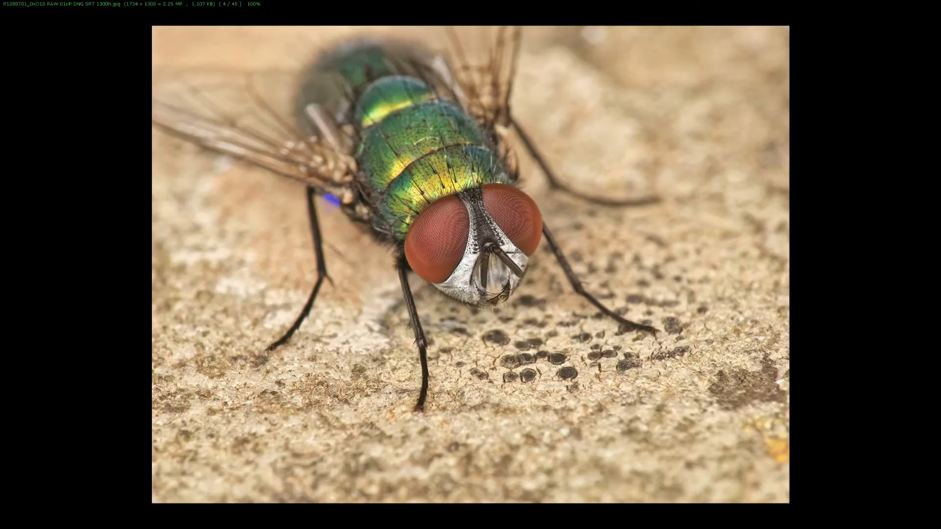
key(Escape)
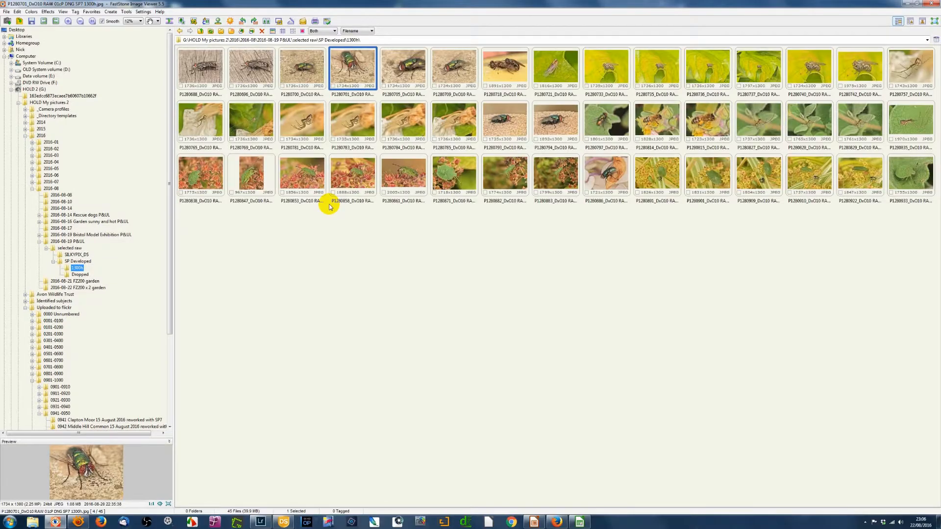
Switch to XnViewMP, open the first JPEG in the 1300h folder at full screen and step through the first eight images
click(76, 523)
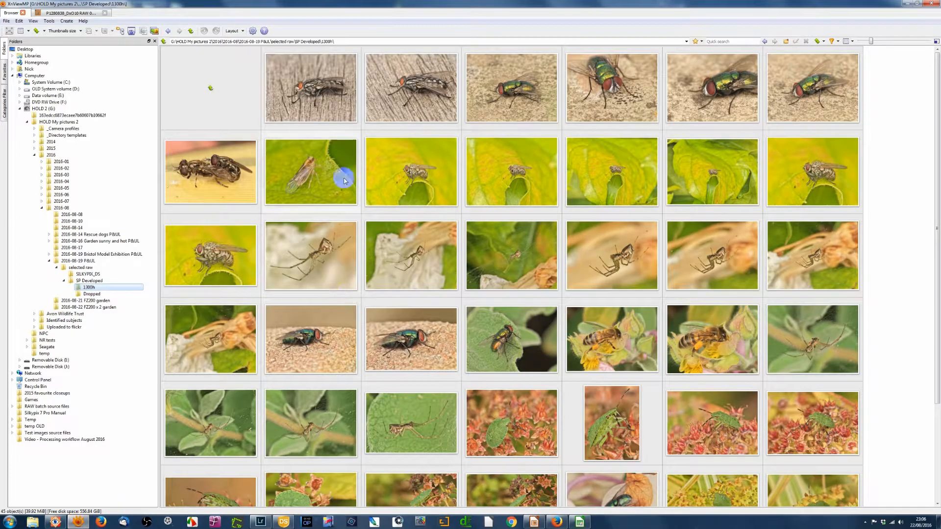
double_click(332, 114)
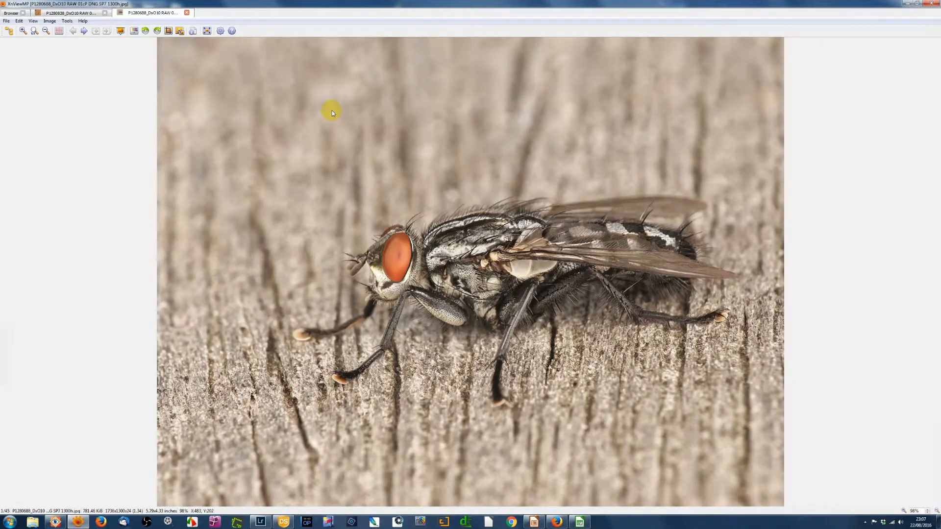
double_click(331, 113)
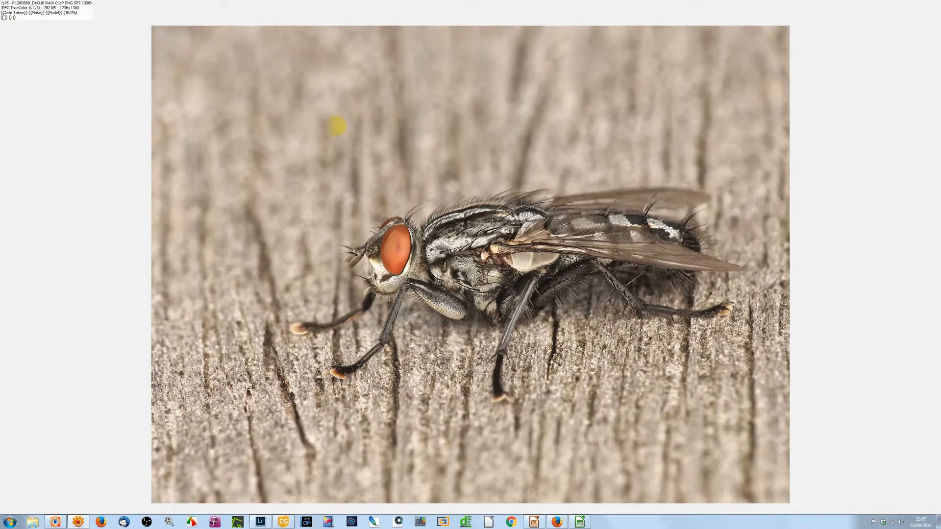
key(Right)
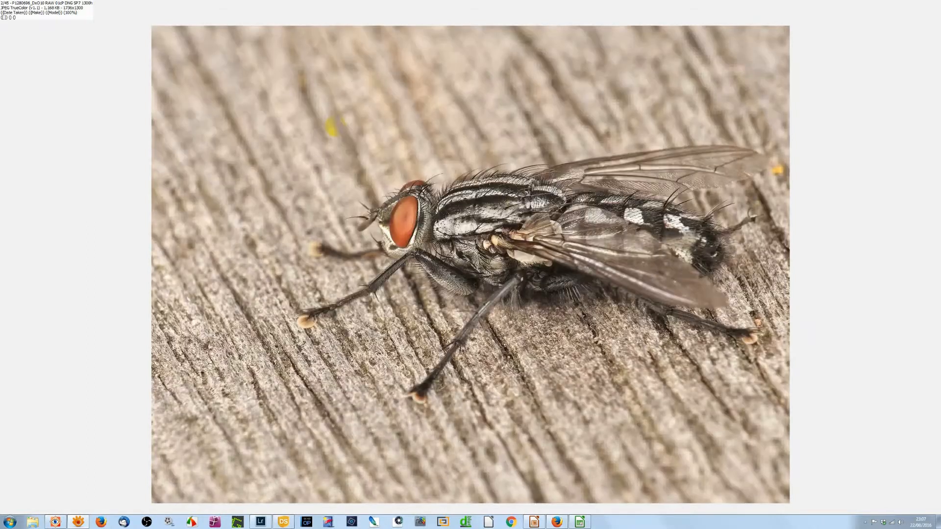
key(Right)
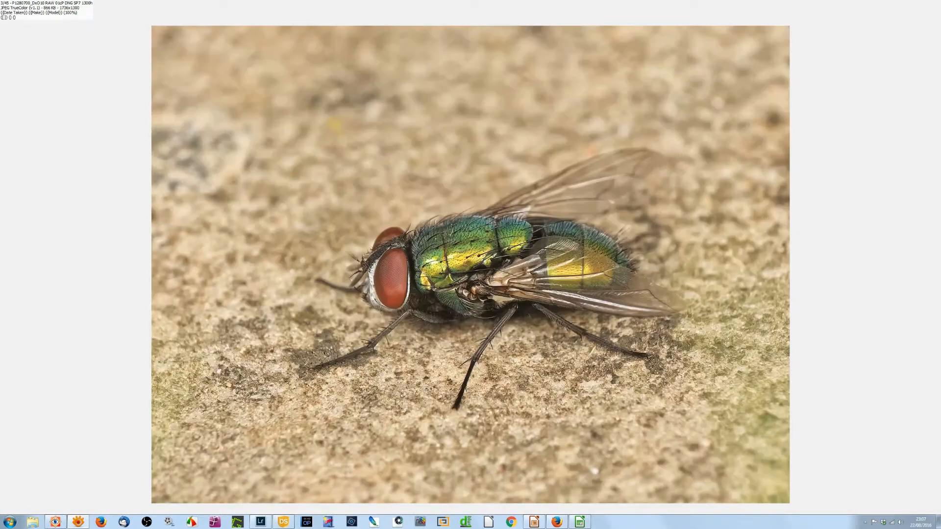
key(Right)
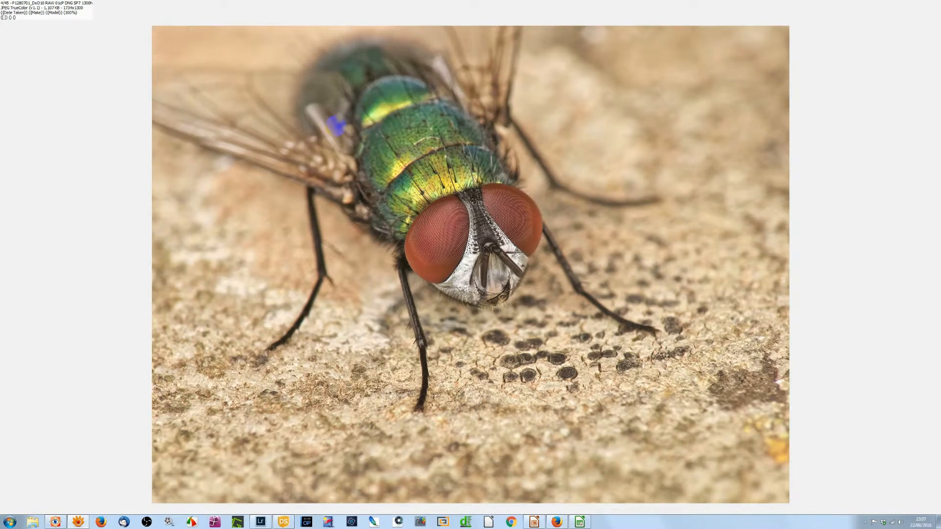
key(Right)
key(Right)
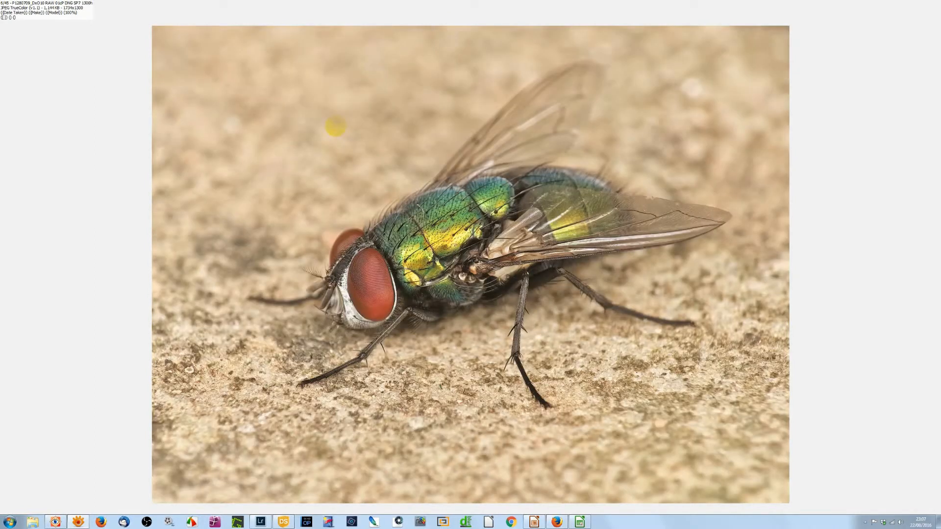
key(Right)
key(Right)
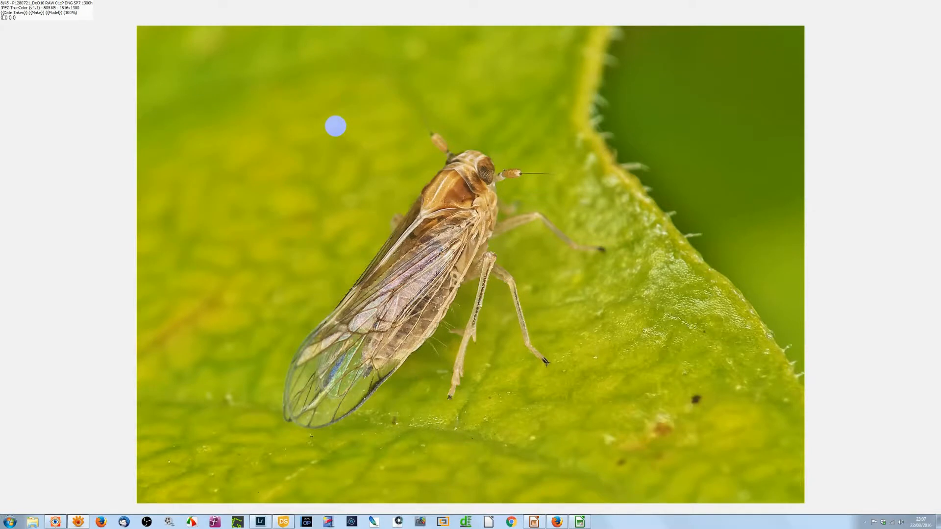
Review the sequence of the fly on the yellow leaf, going back to image 8 and forward again to image 14
key(Right)
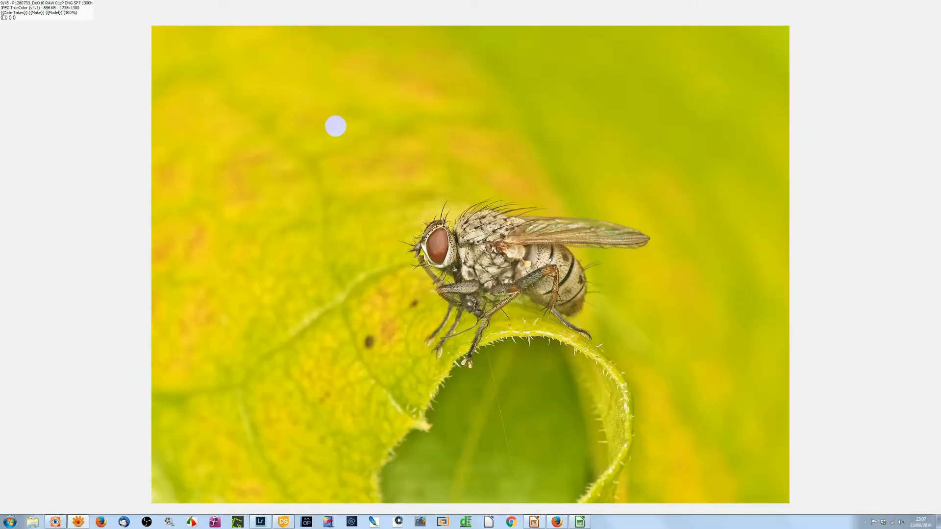
key(Right)
key(Right)
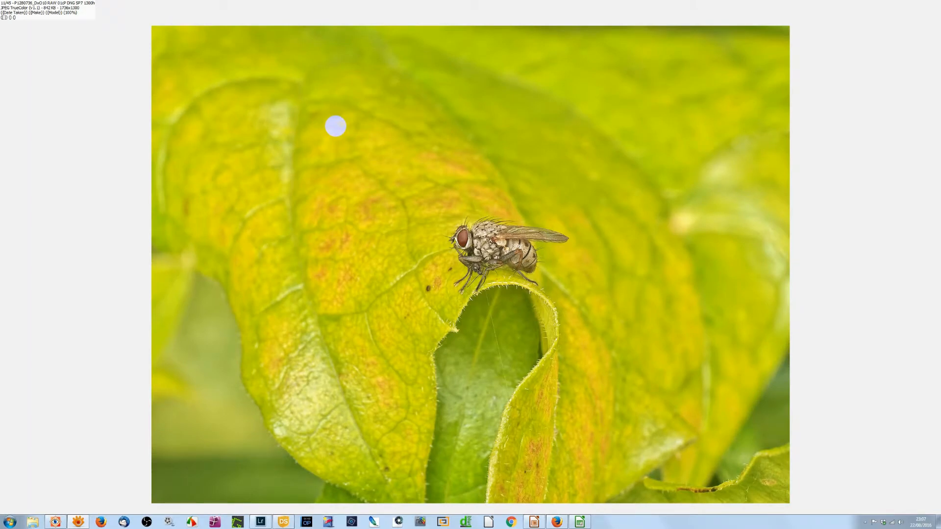
key(Right)
key(Right)
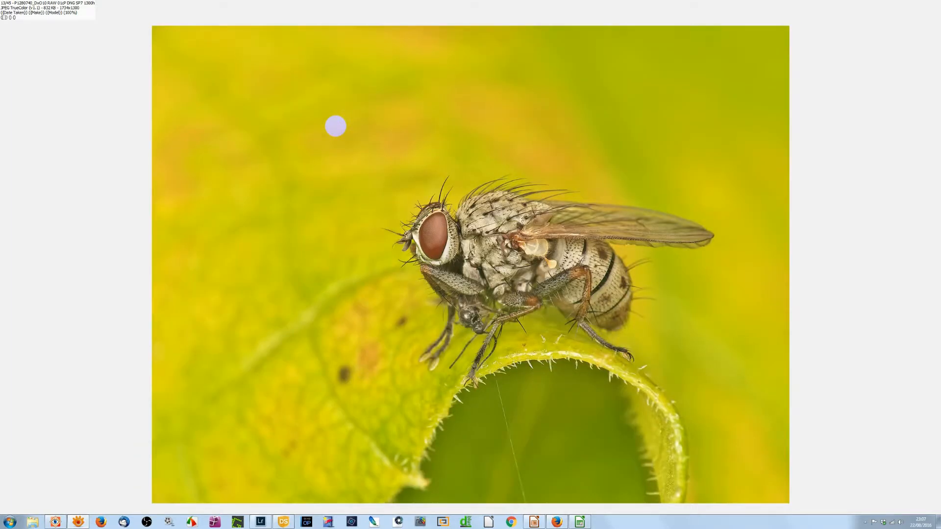
key(Left)
key(Left)
key(Left)
key(Left)
key(Left)
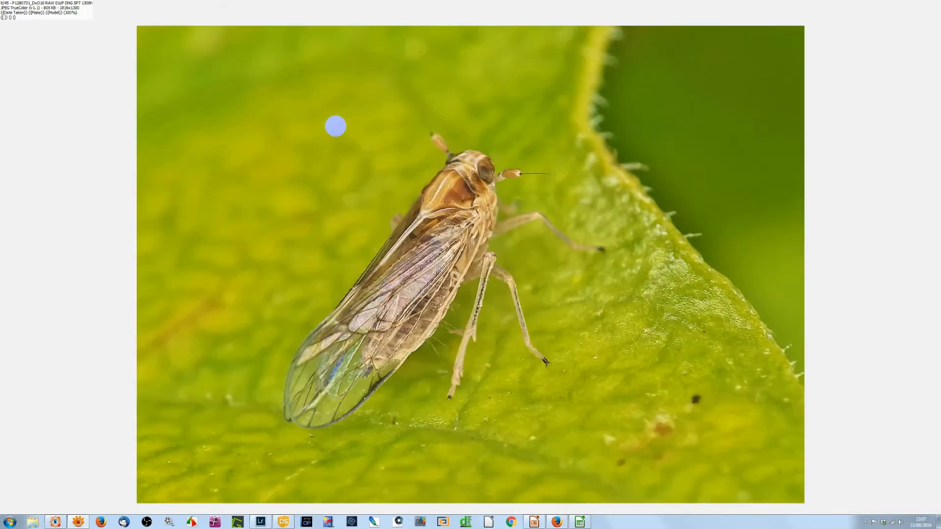
key(Right)
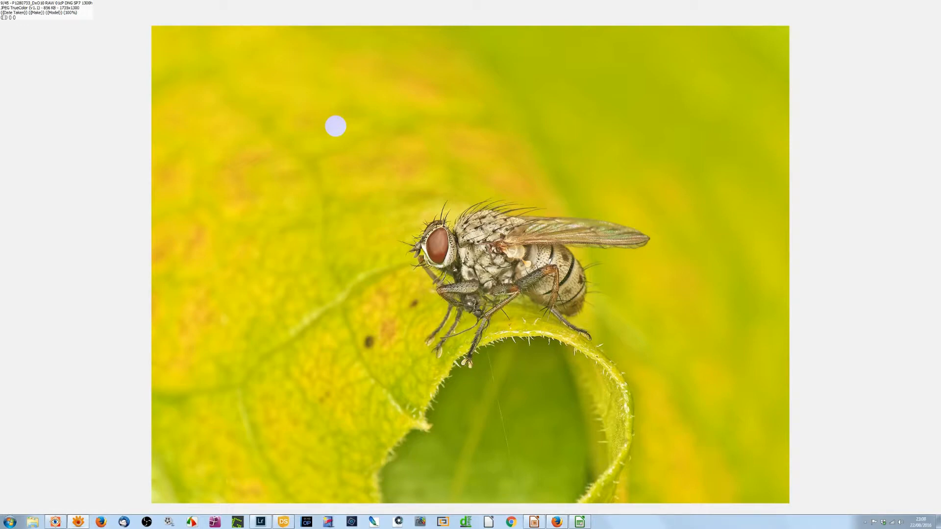
key(Right)
key(Right)
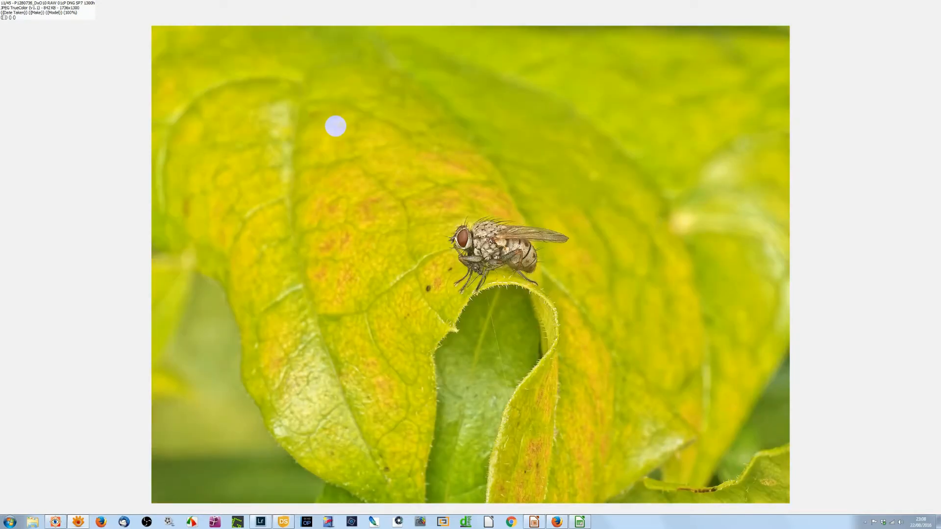
key(Right)
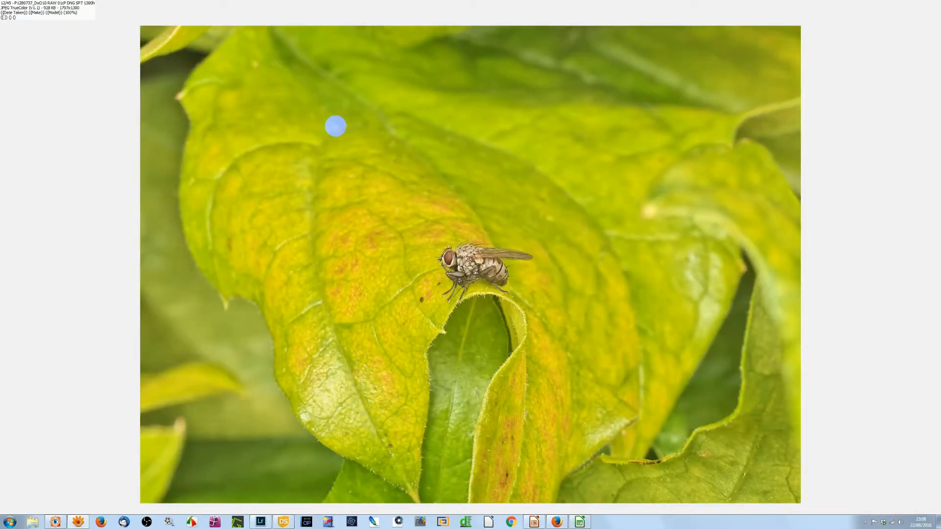
key(Right)
key(Right)
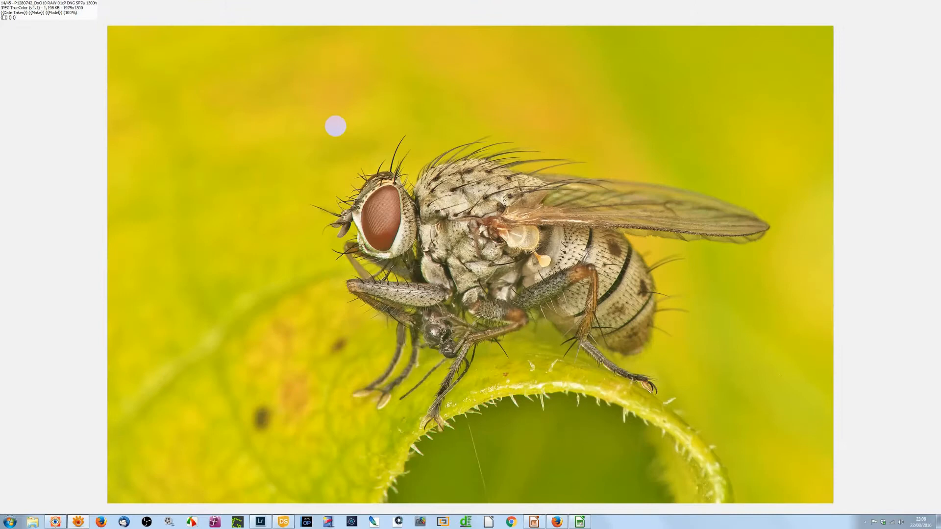
View the spider images from 15 to 17 at full screen and return to the windowed view
click(335, 126)
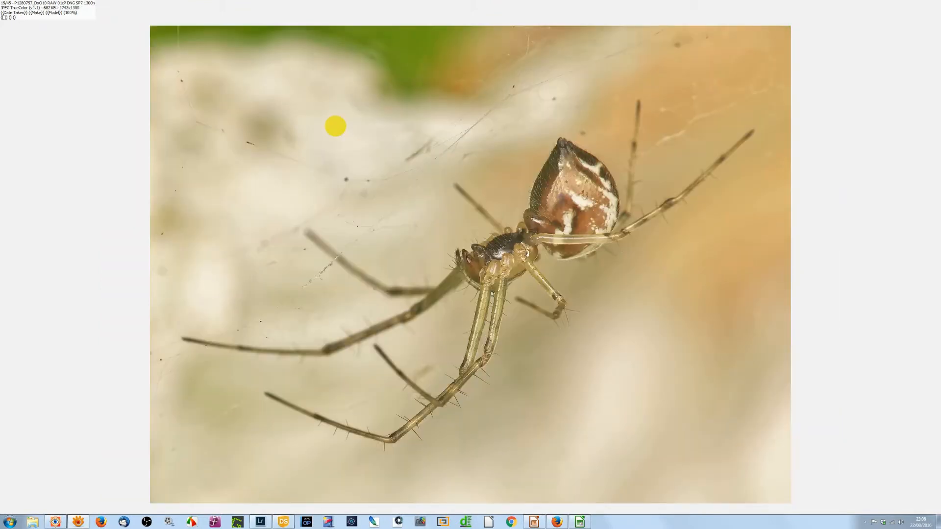
click(335, 126)
click(335, 126)
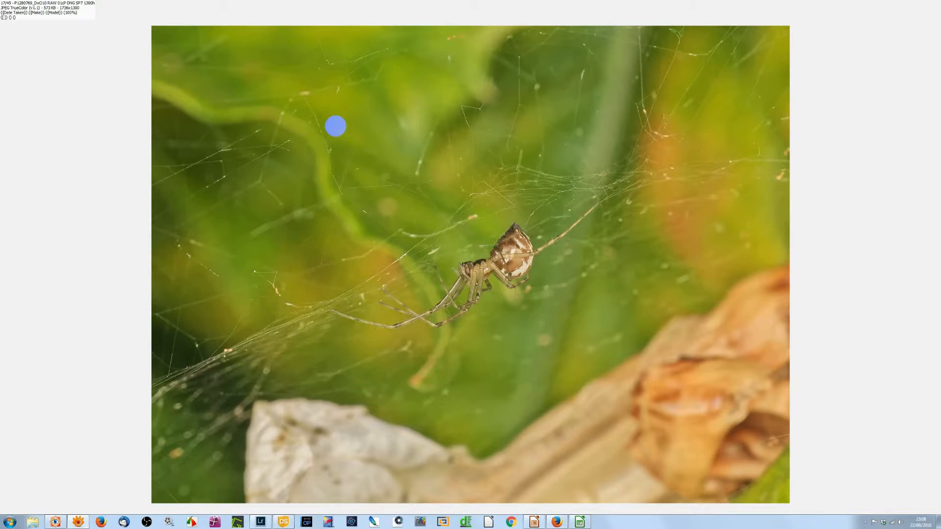
double_click(335, 126)
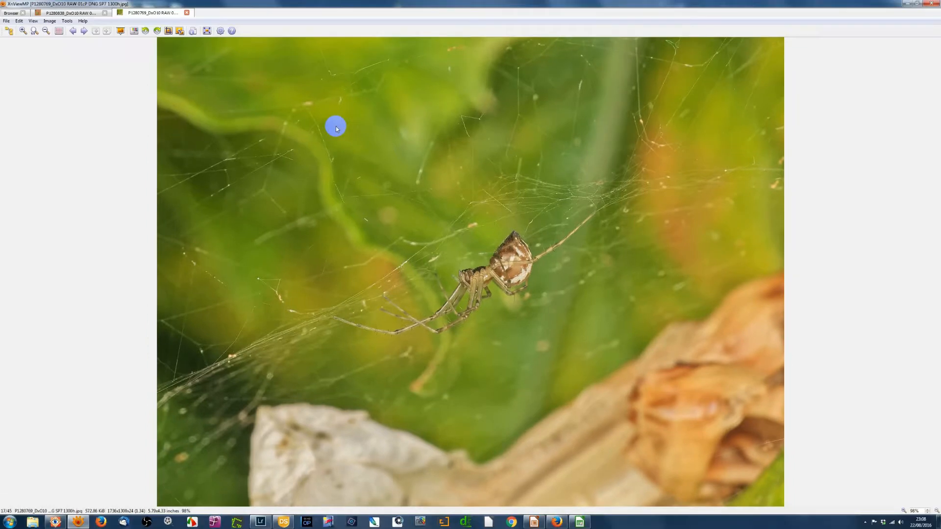
Switch to FastStone Image Viewer, step through the yellow-leaf fly images at full screen and return to the thumbnails
click(56, 523)
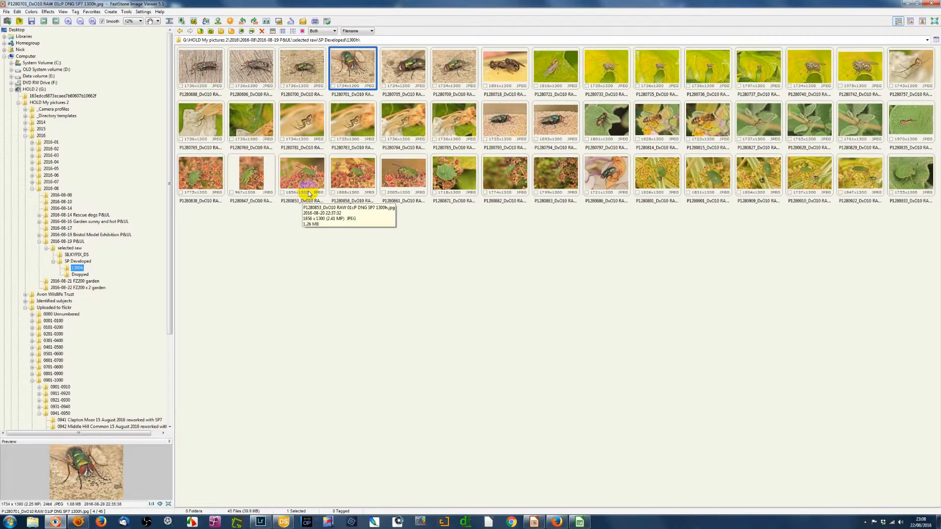
double_click(598, 78)
key(Right)
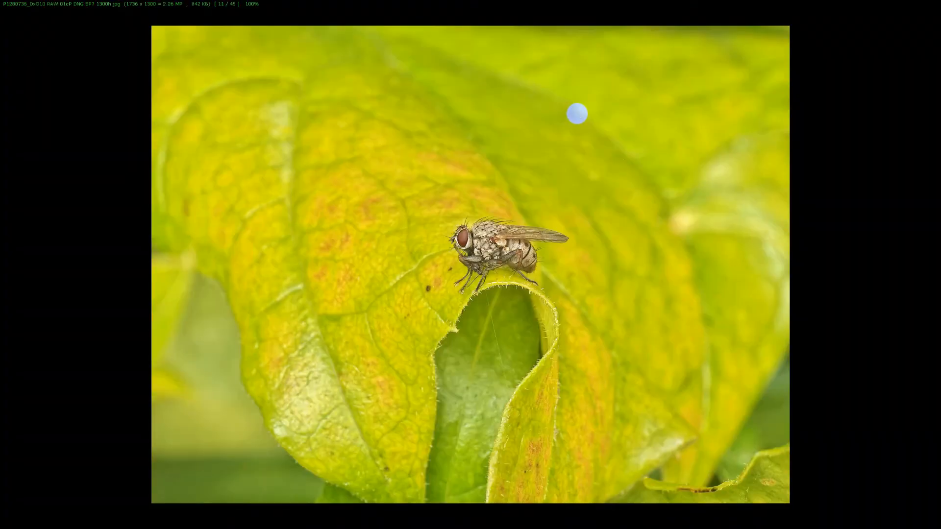
key(Right)
key(Right)
key(Left)
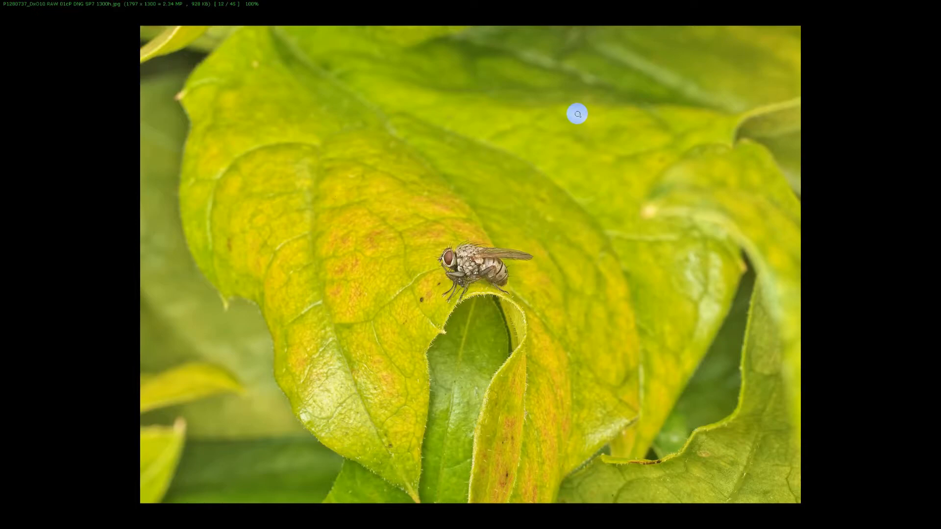
key(Escape)
Reorder the yellow-leaf fly thumbnails as P1280737, P1280736, P1280735 and P1280733, and view the new sequence at full screen
drag(717, 73, 601, 72)
drag(755, 71, 605, 72)
double_click(605, 72)
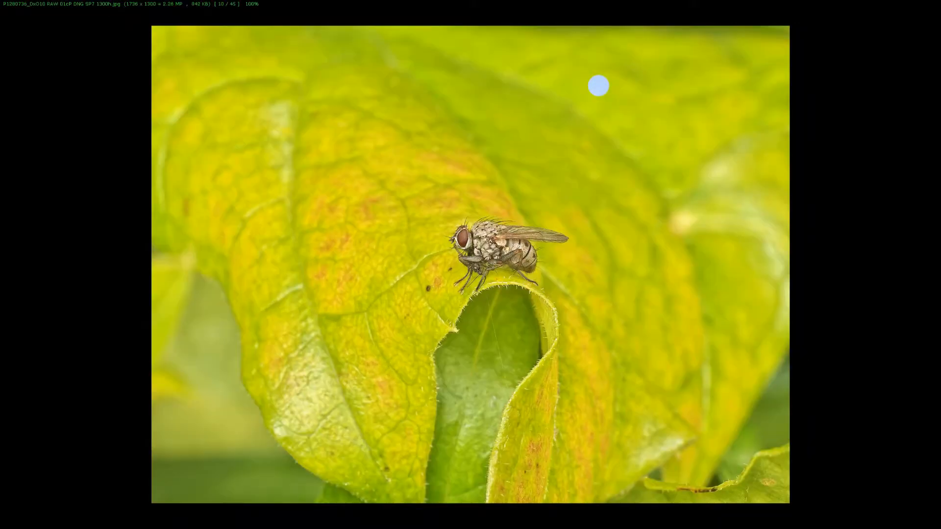
scroll(598, 86, down, 4)
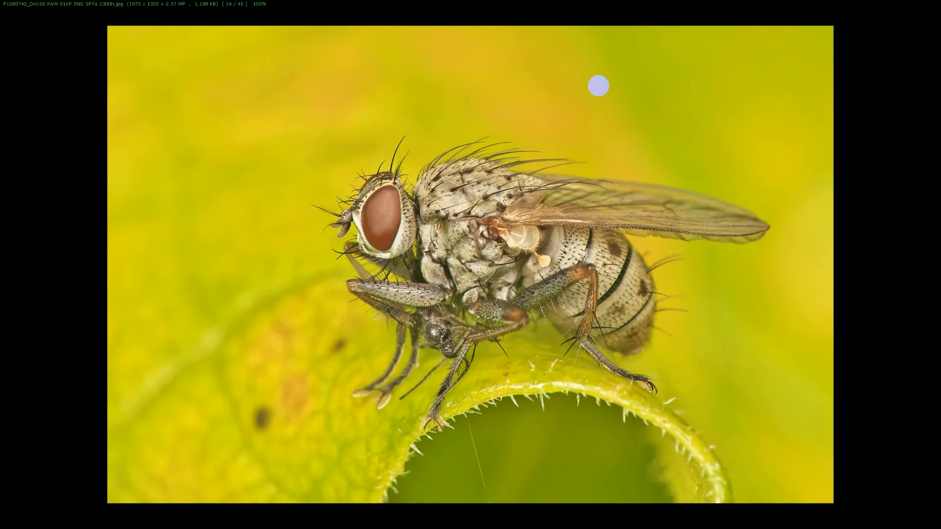
key(Escape)
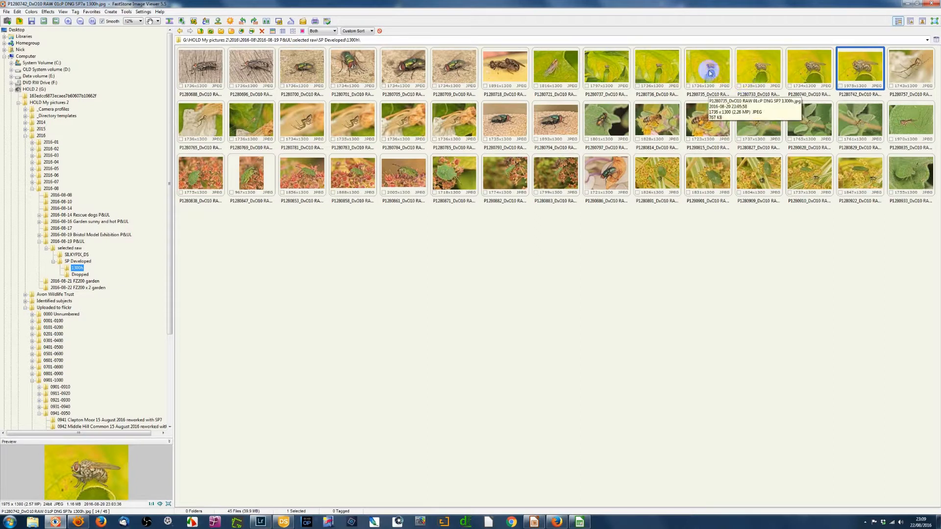
Recheck the rearranged fly sequence at full screen from P1280737 to P1280742, and return to the thumbnails
double_click(618, 66)
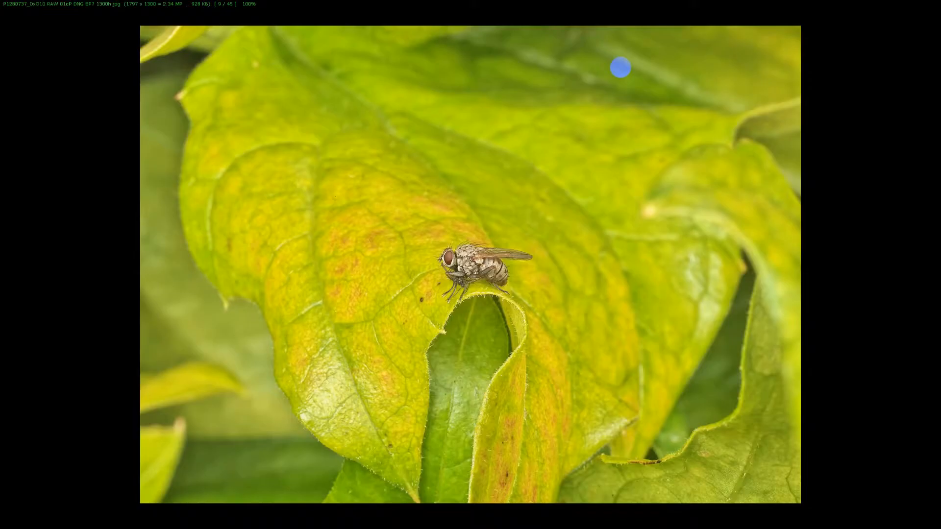
scroll(620, 67, down, 4)
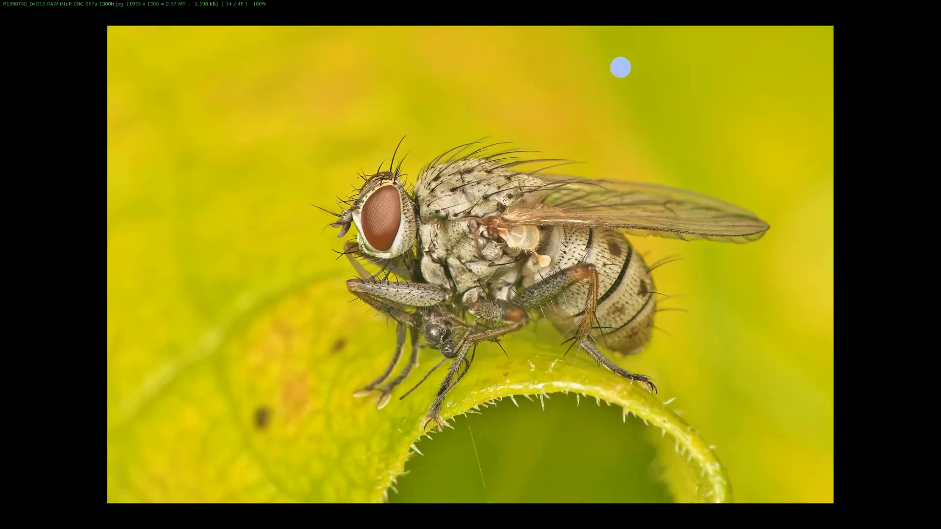
scroll(620, 68, down, 1)
scroll(620, 67, up, 1)
key(Escape)
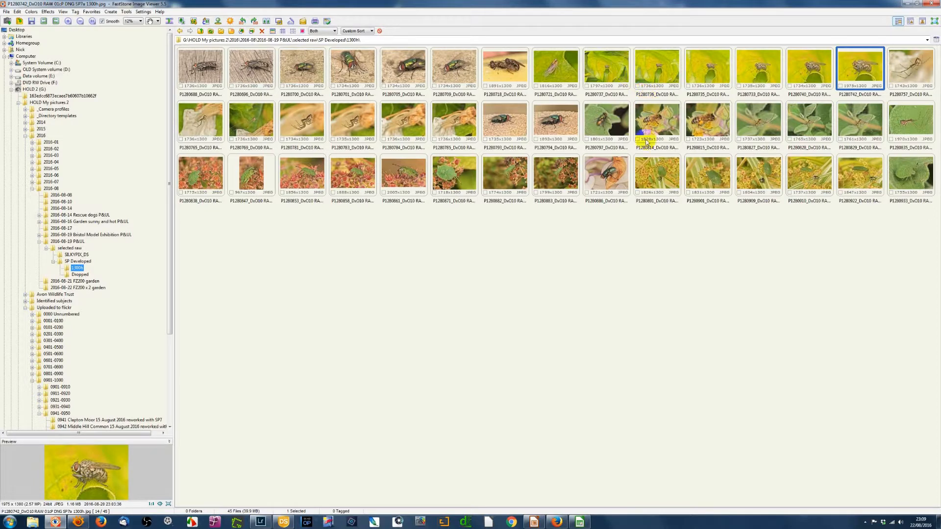
Check the flickr posting schedule spreadsheet in LibreOffice Calc, and return to FastStone Image Viewer
click(579, 522)
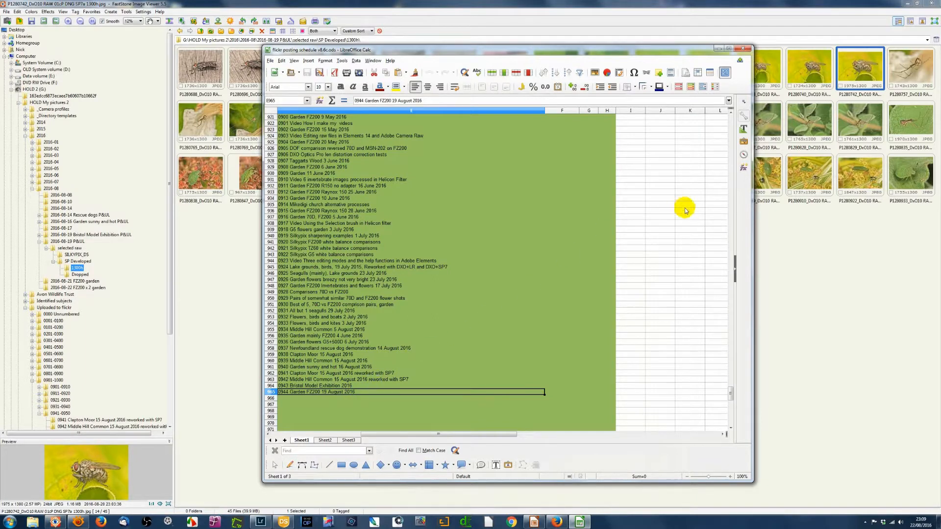
click(783, 252)
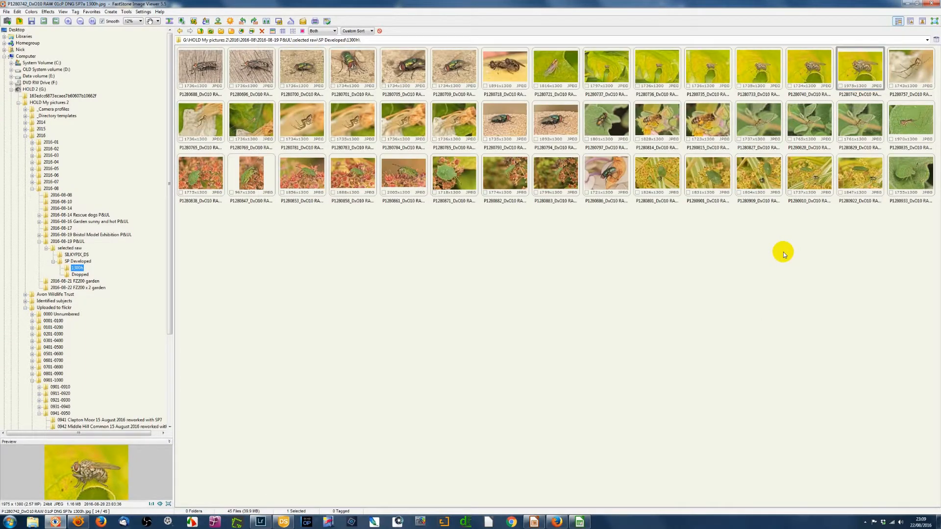
Select all the JPEGs in the 1300h folder, closing the context options without choosing any
click(210, 75)
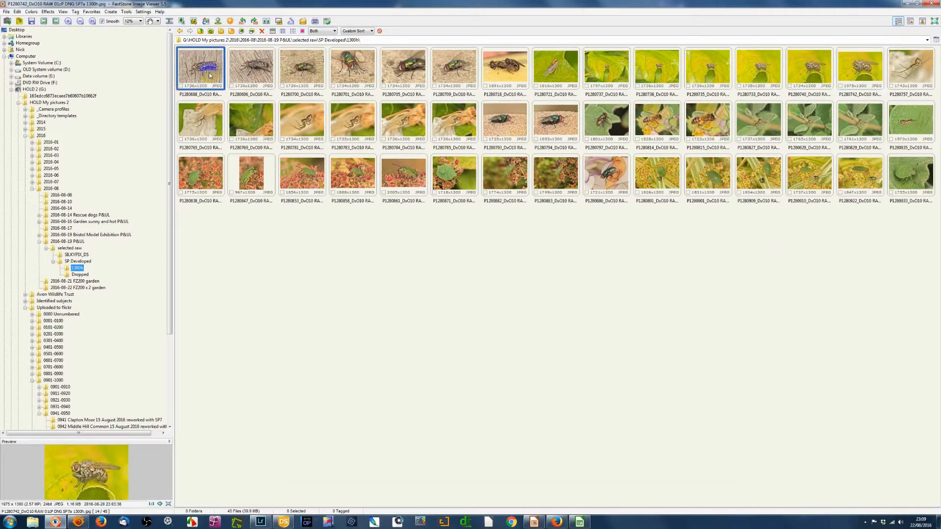
shift+click(913, 177)
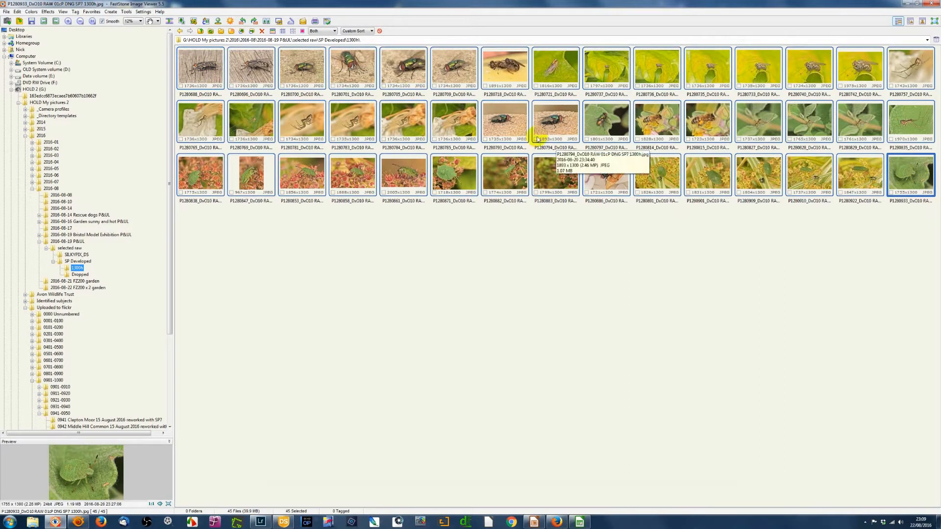
right_click(498, 124)
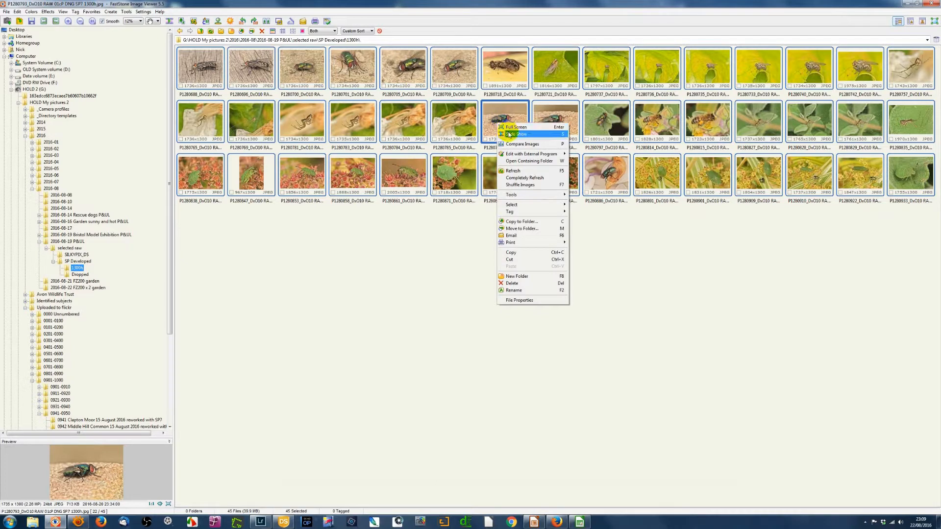
click(659, 249)
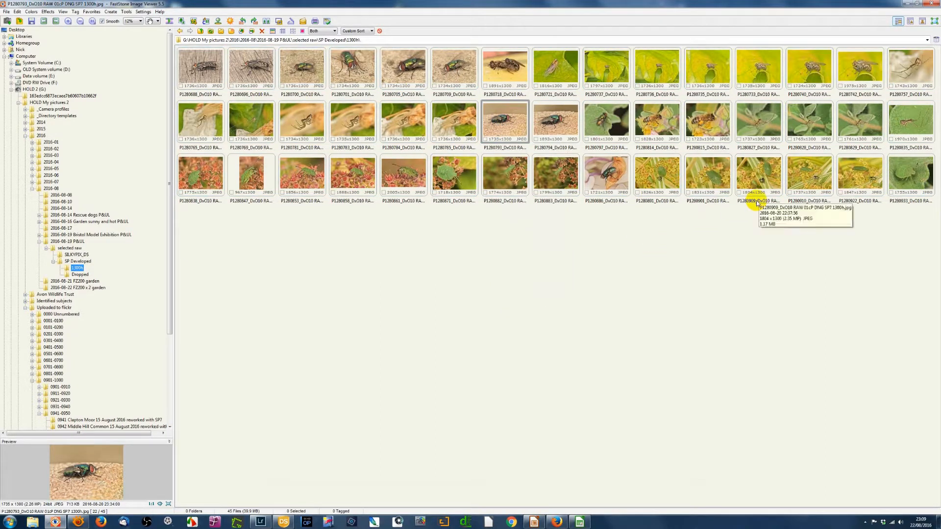
key(ctrl+a)
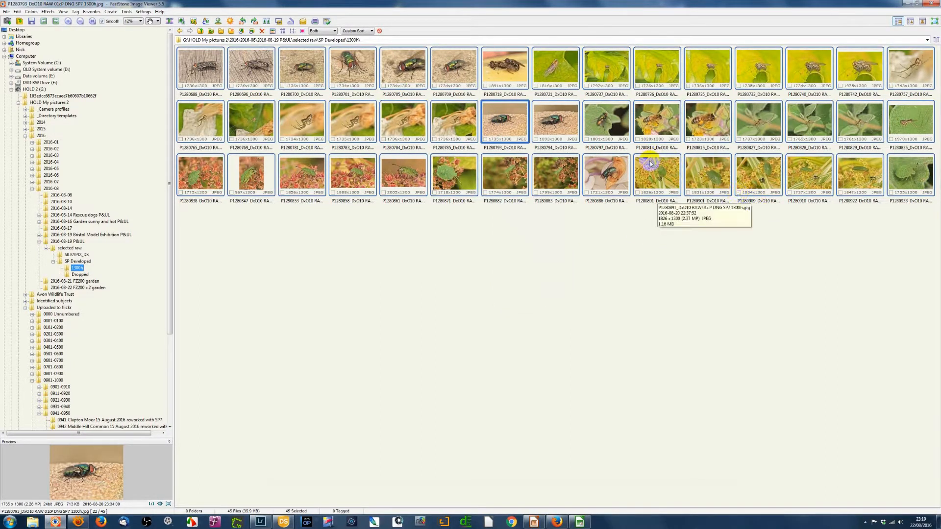
Review the batch rename setup for the selected JPEGs with the template "0944 ## 2016_08_19 *", and close it without renaming
key(ctrl+F3)
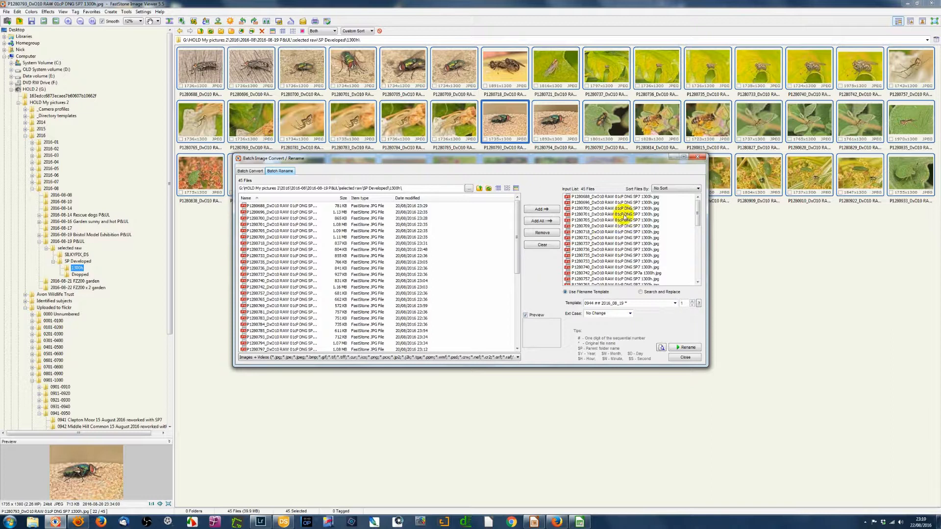
click(684, 357)
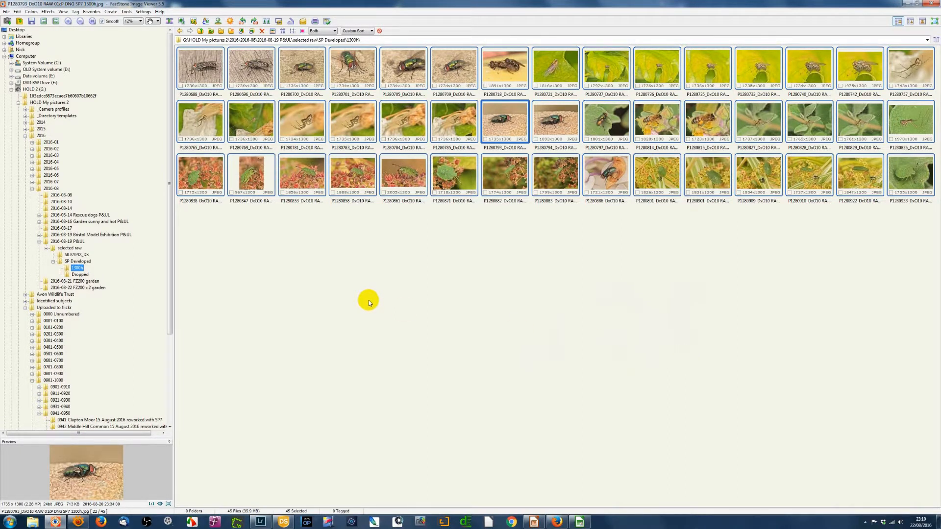
Open the "0944 Garden FZ200 19 August 2016" folder, check its file names as a list, and return to the thumbnails
scroll(123, 369, down, 2)
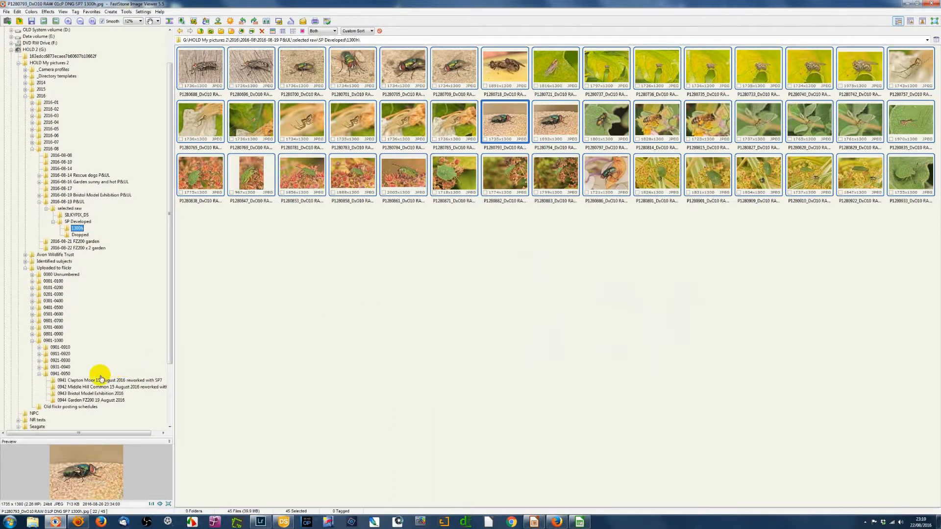
click(90, 401)
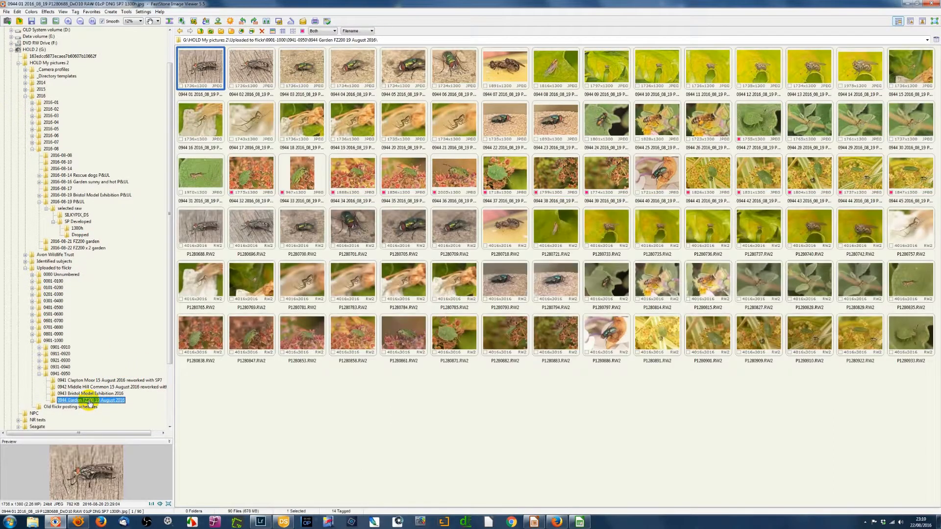
click(292, 32)
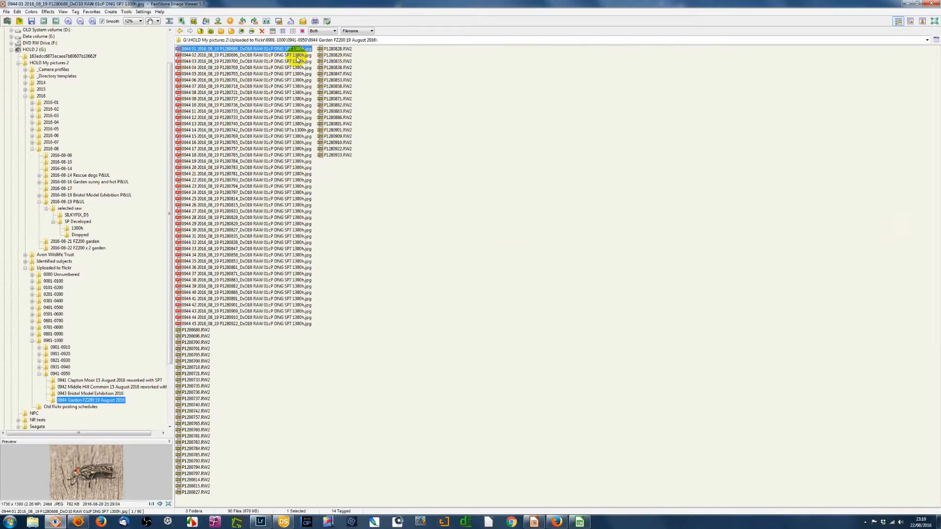
click(273, 31)
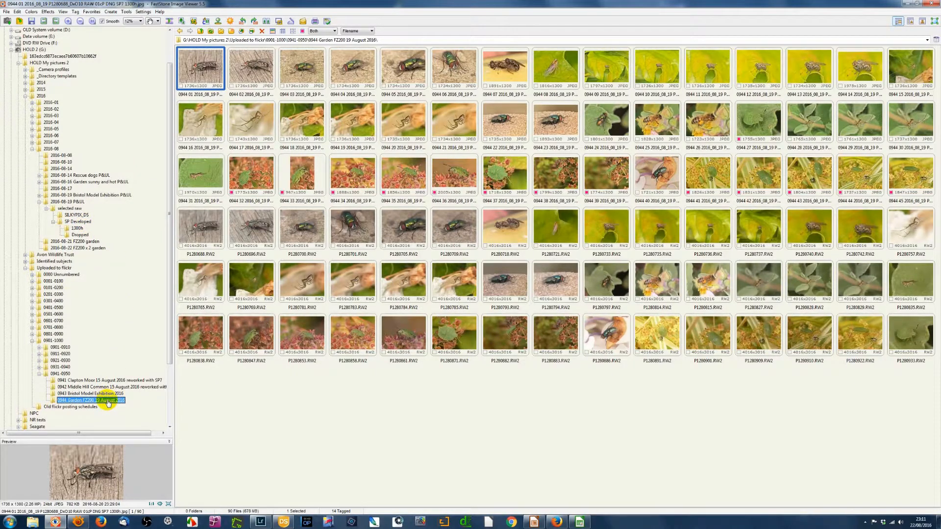
Switch to Windows Explorer and open three separate windows, each showing Libraries
click(32, 522)
right_click(32, 522)
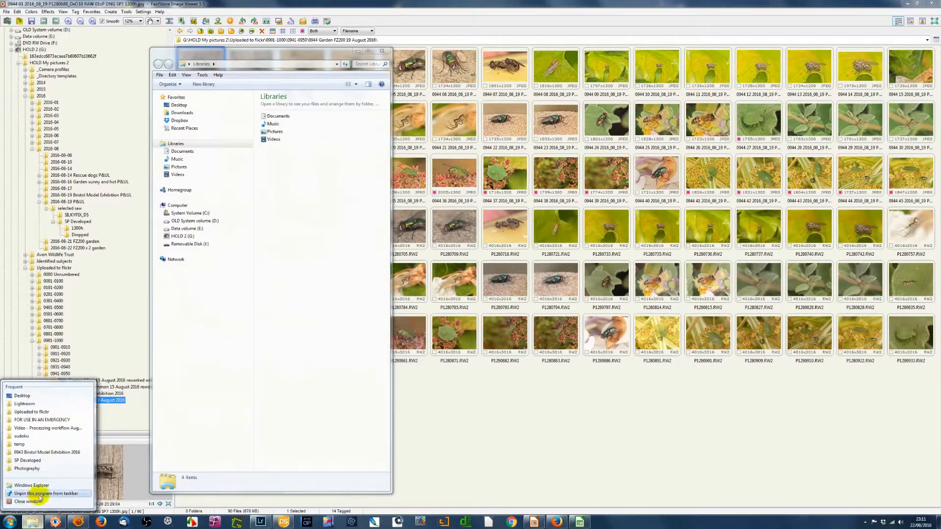
click(29, 484)
mouse_move(34, 524)
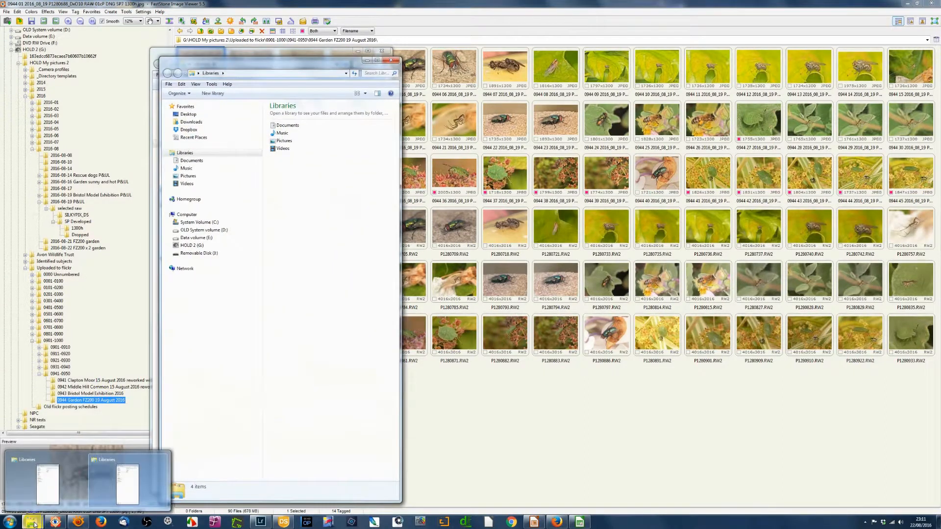
right_click(34, 525)
click(35, 482)
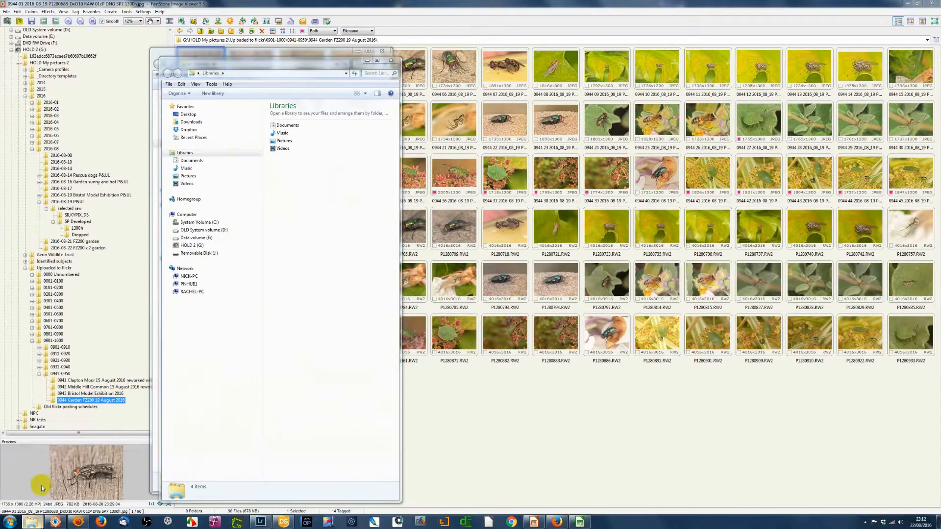
Arrange the three Explorer windows side by side across the screen without overlap
drag(263, 73, 773, 45)
drag(268, 62, 473, 58)
drag(343, 63, 231, 57)
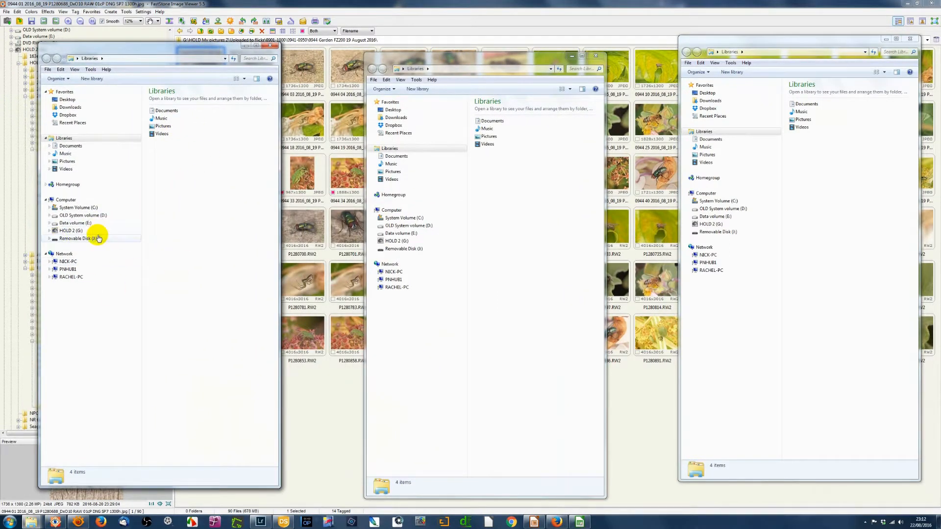
drag(451, 60, 440, 51)
drag(718, 44, 703, 43)
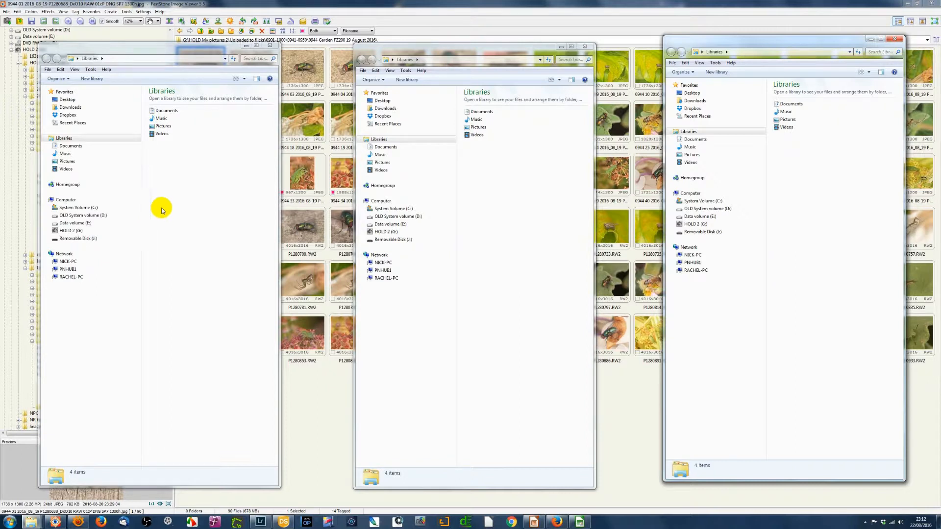
Close all three Explorer windows to get back to FastStone Image Viewer
click(269, 45)
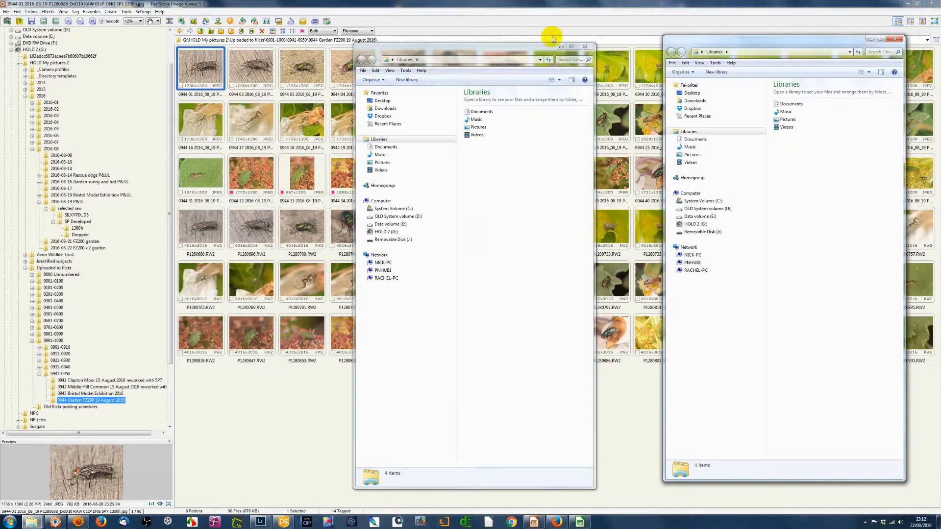
click(584, 46)
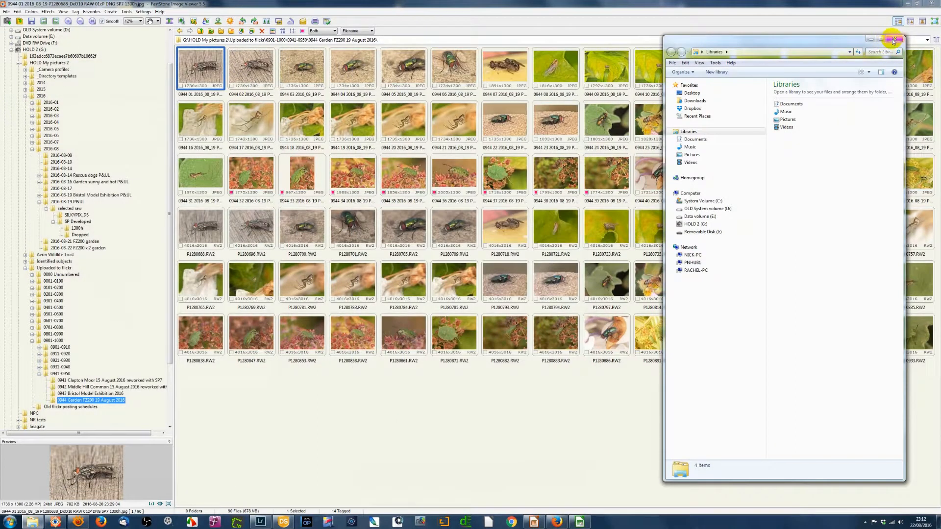
click(894, 39)
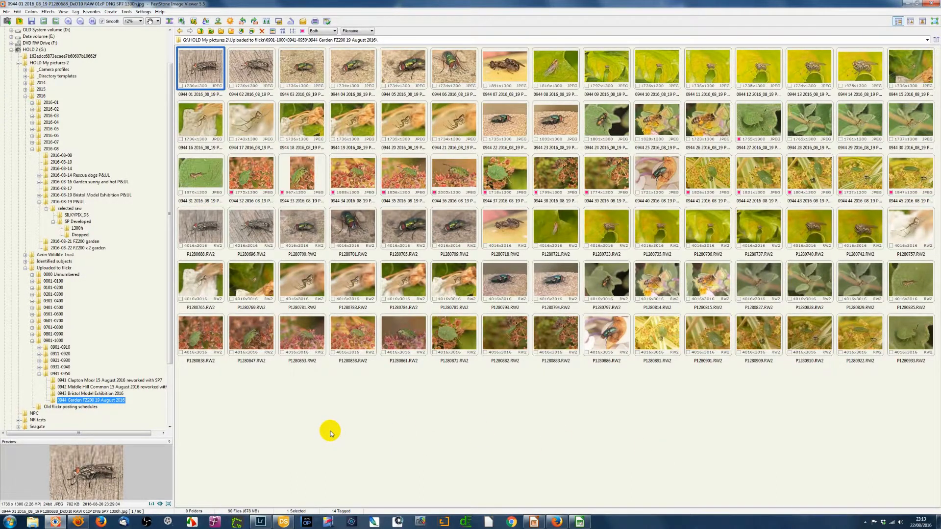
Check the flickr posting schedule in LibreOffice Calc, return to FastStone Image Viewer, and browse the "2016-08-19 P&UL" and "2016-07" folders
click(580, 521)
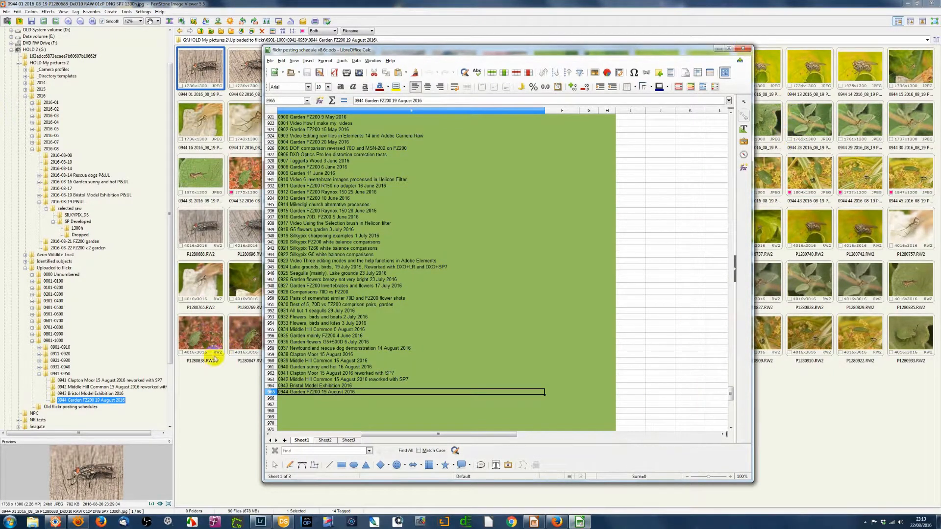
click(66, 203)
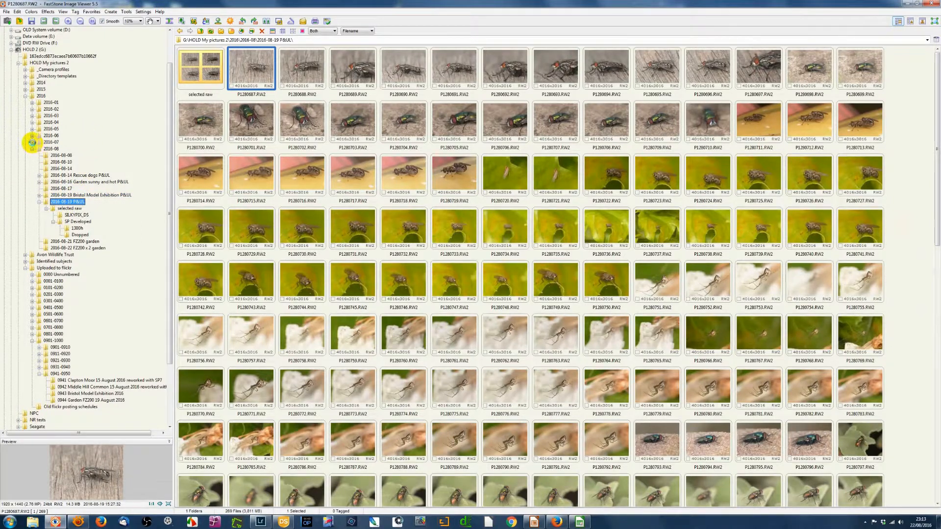
click(33, 142)
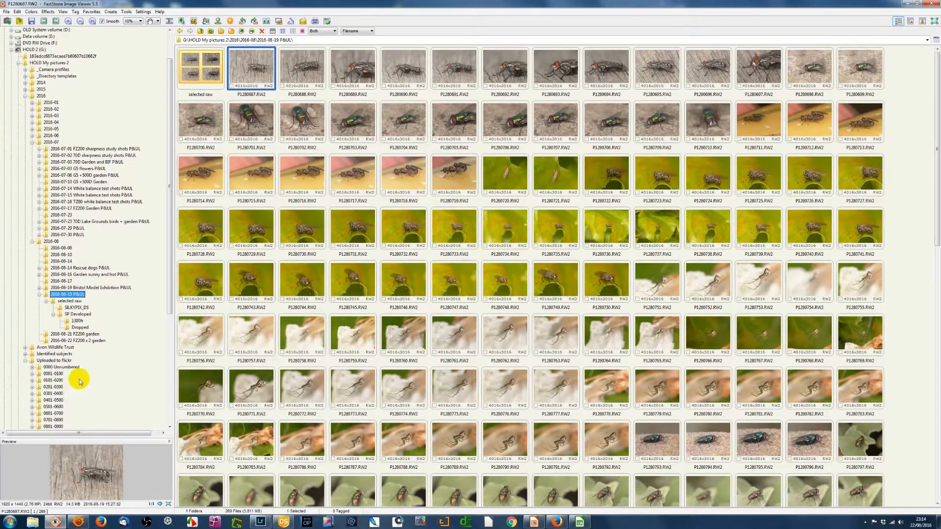
Reopen the "0944 Garden FZ200 19 August 2016" folder under the uploaded-to-flickr folders
scroll(81, 381, down, 2)
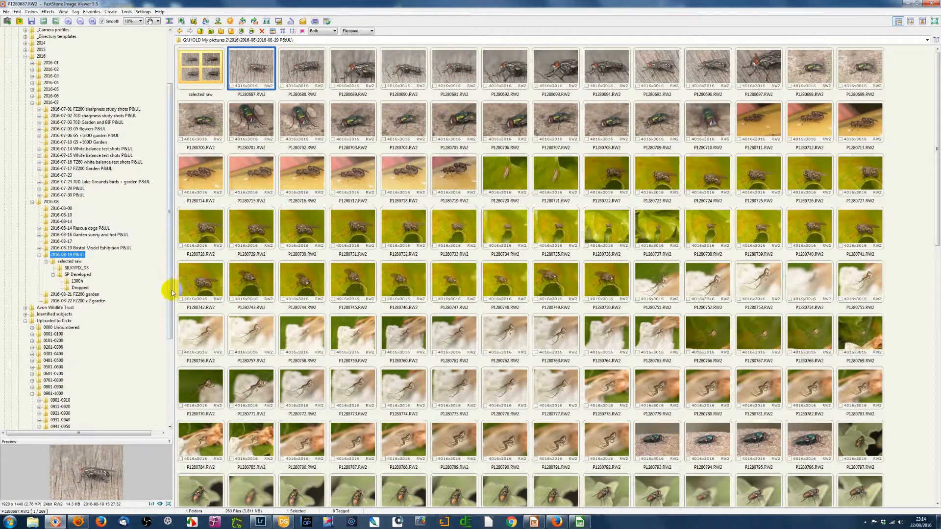
drag(169, 296, 170, 349)
click(117, 367)
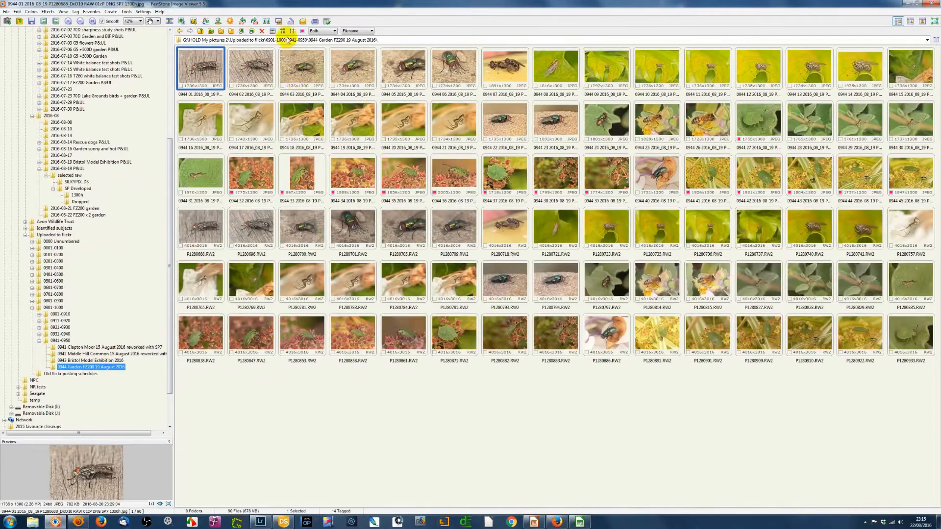
Show the folder's files as a list, select the JPEGs from 0944 01 to 0944 45, and return to the folder entry
click(293, 31)
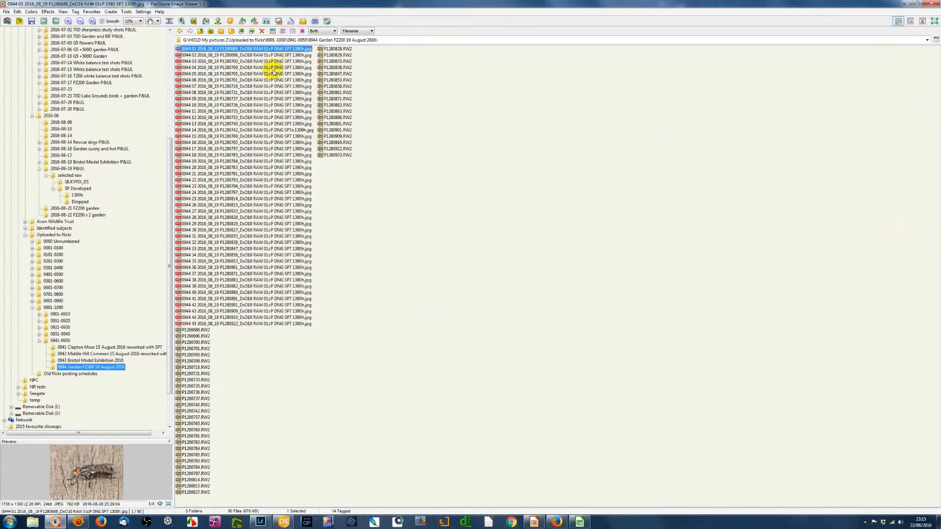
shift+click(260, 324)
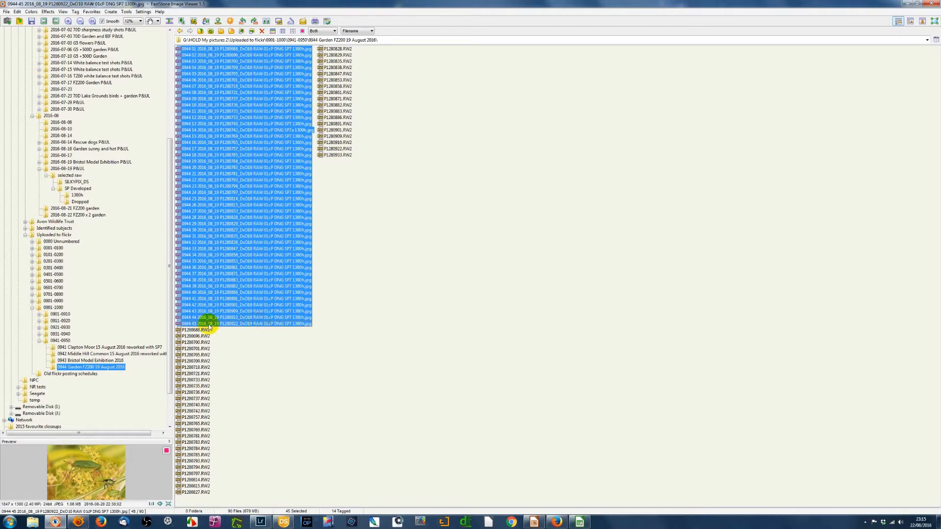
click(95, 367)
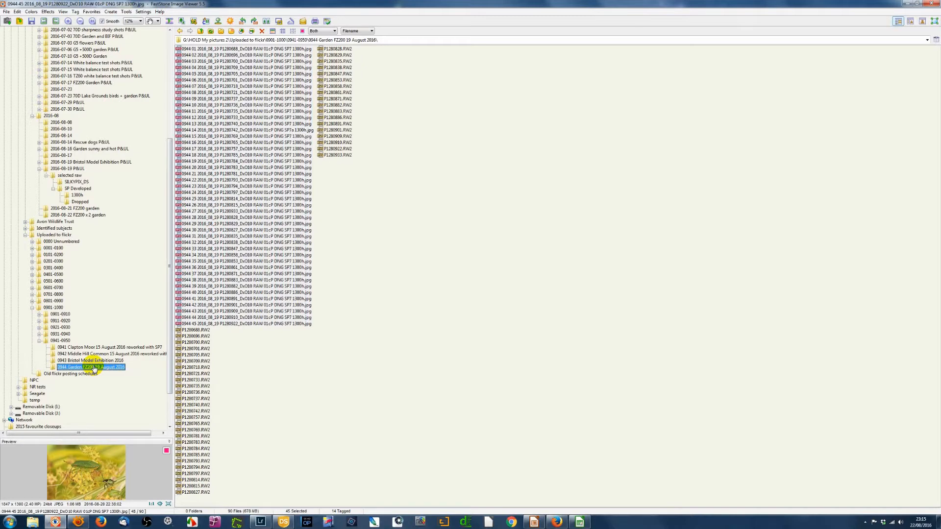